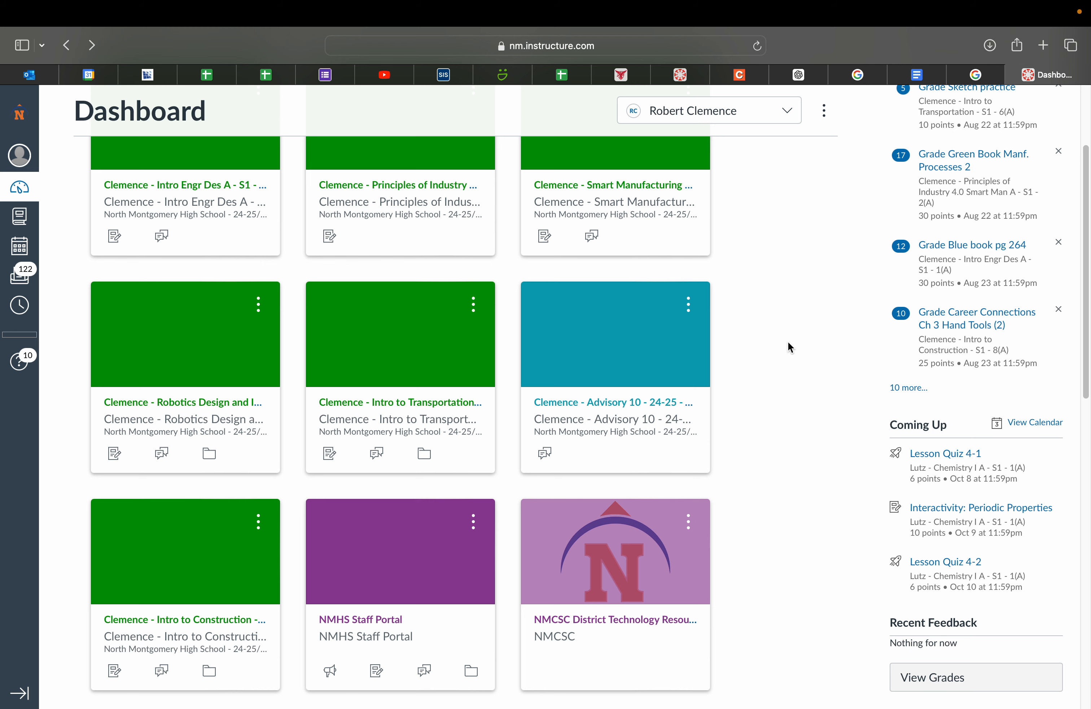
# Step: Open the unpublished Intro Engr Des B - S2 - 1(A) course and go to its modules
pyautogui.scroll(-8, 789, 428)
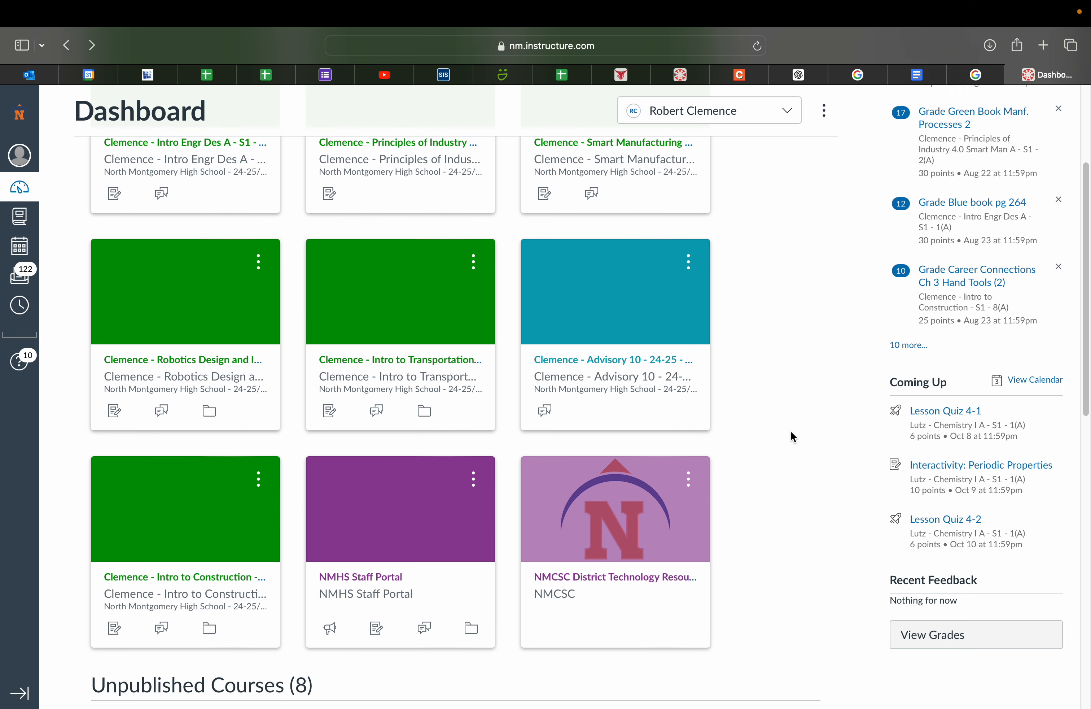
pyautogui.scroll(-4, 787, 428)
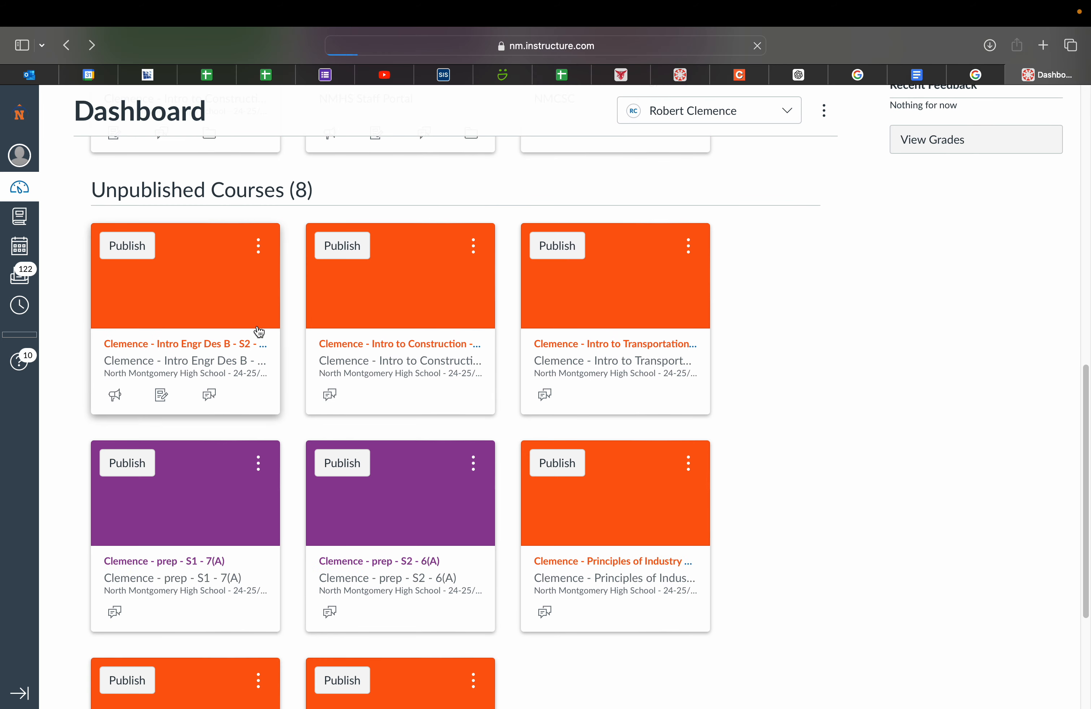
pyautogui.click(473, 341)
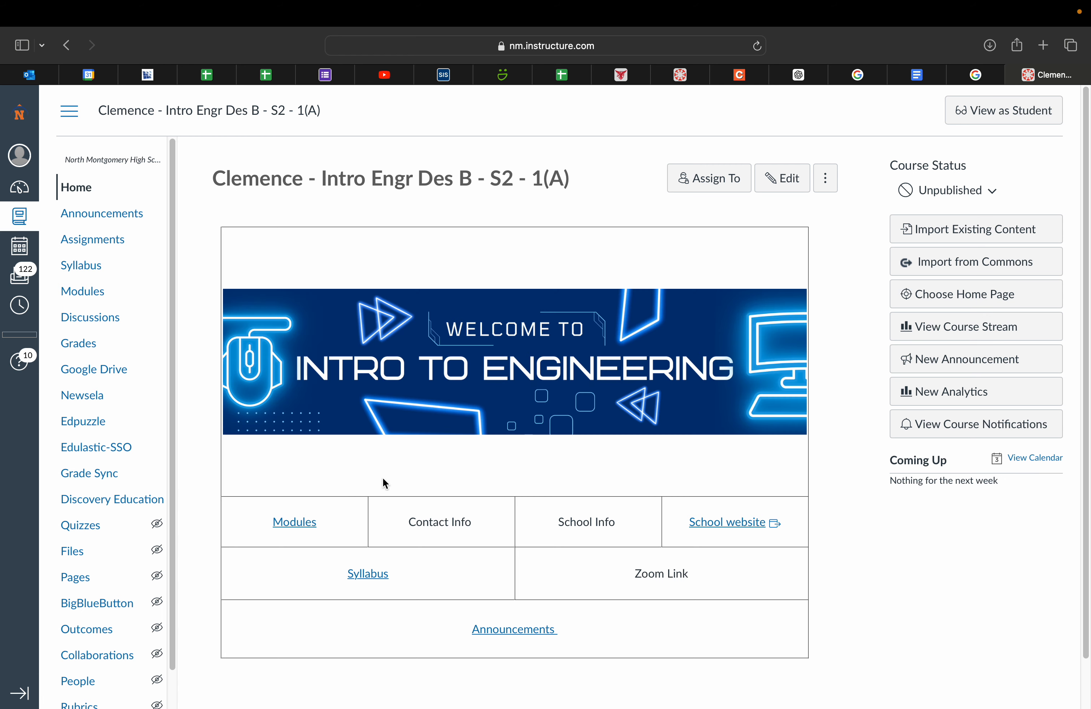
pyautogui.click(311, 529)
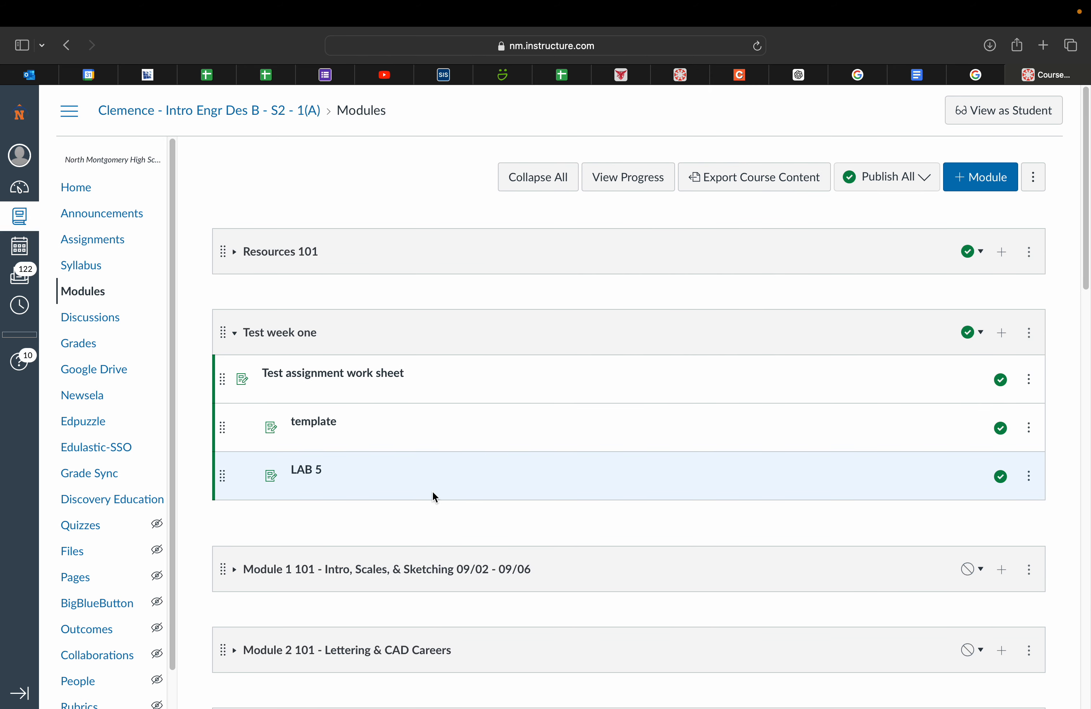
# Step: View the LAB 5 assignment in the Test week one module and return to the modules list
pyautogui.scroll(-5, 368, 382)
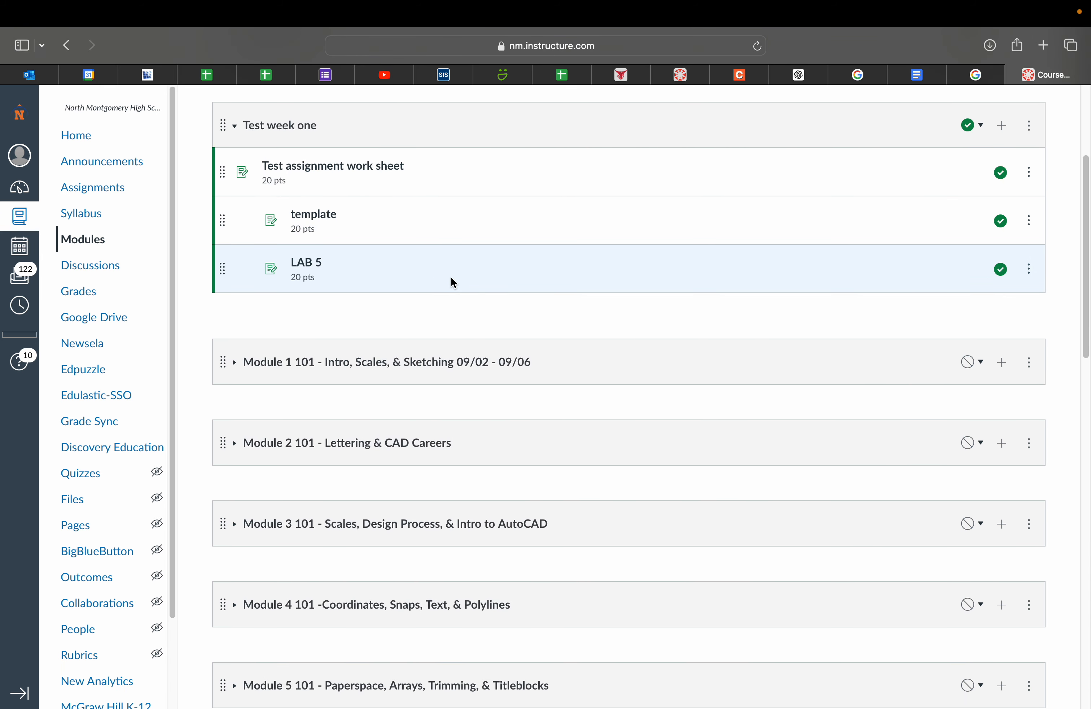
pyautogui.scroll(1, 463, 360)
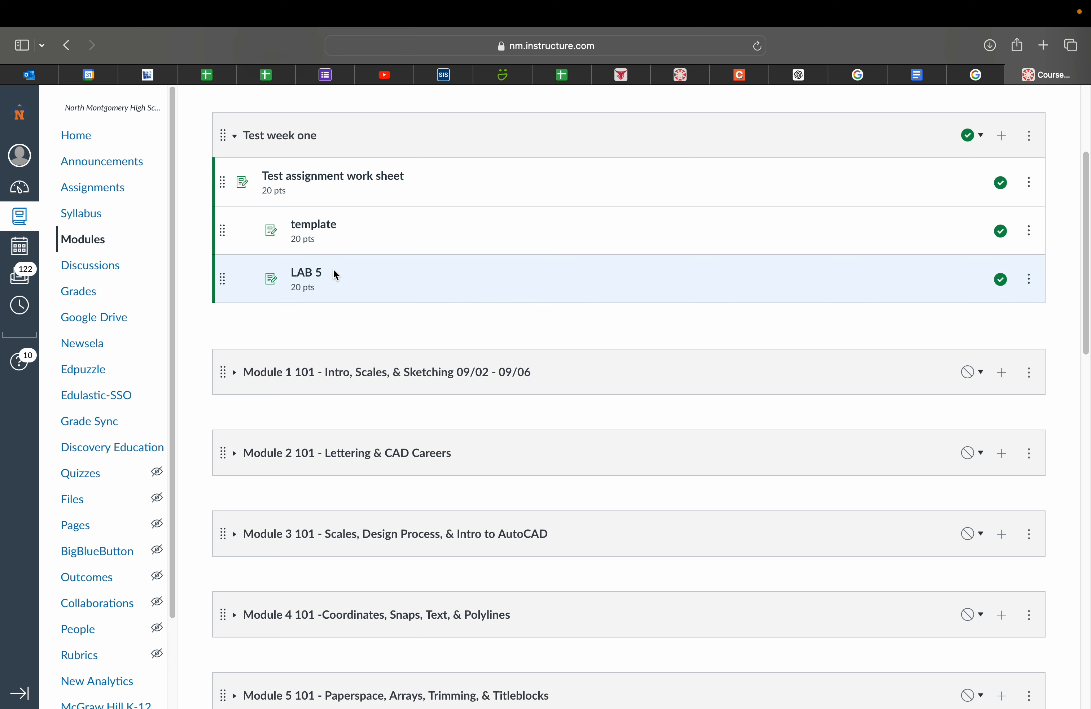
pyautogui.click(315, 279)
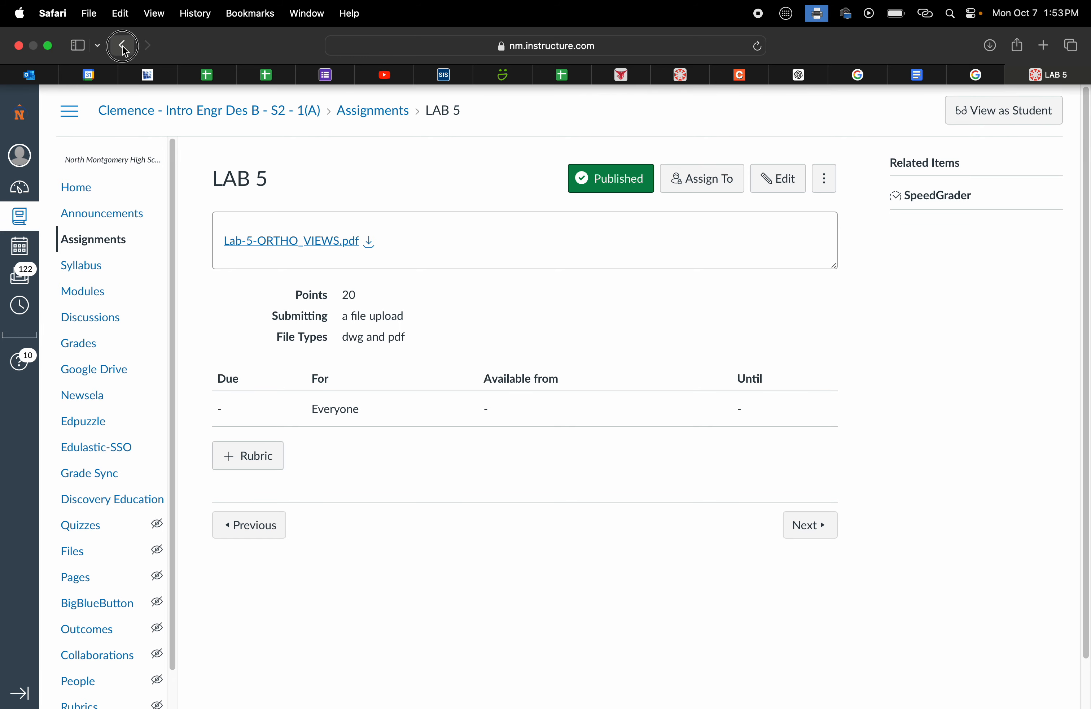
pyautogui.click(122, 45)
pyautogui.scroll(-8, 364, 335)
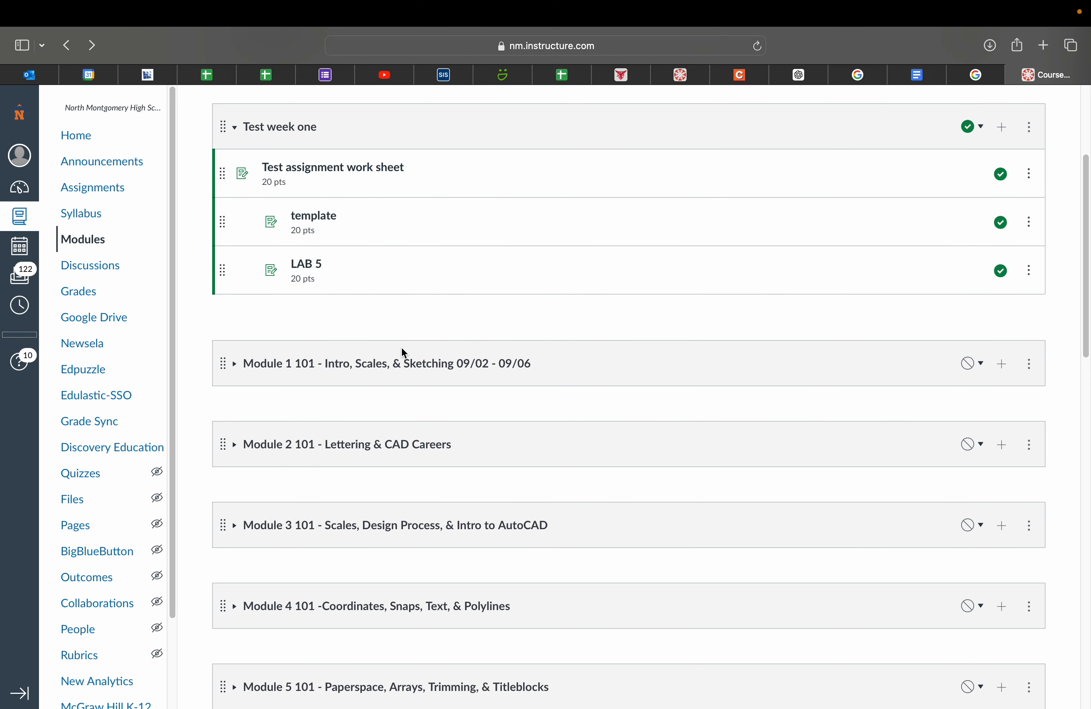
pyautogui.scroll(2, 399, 351)
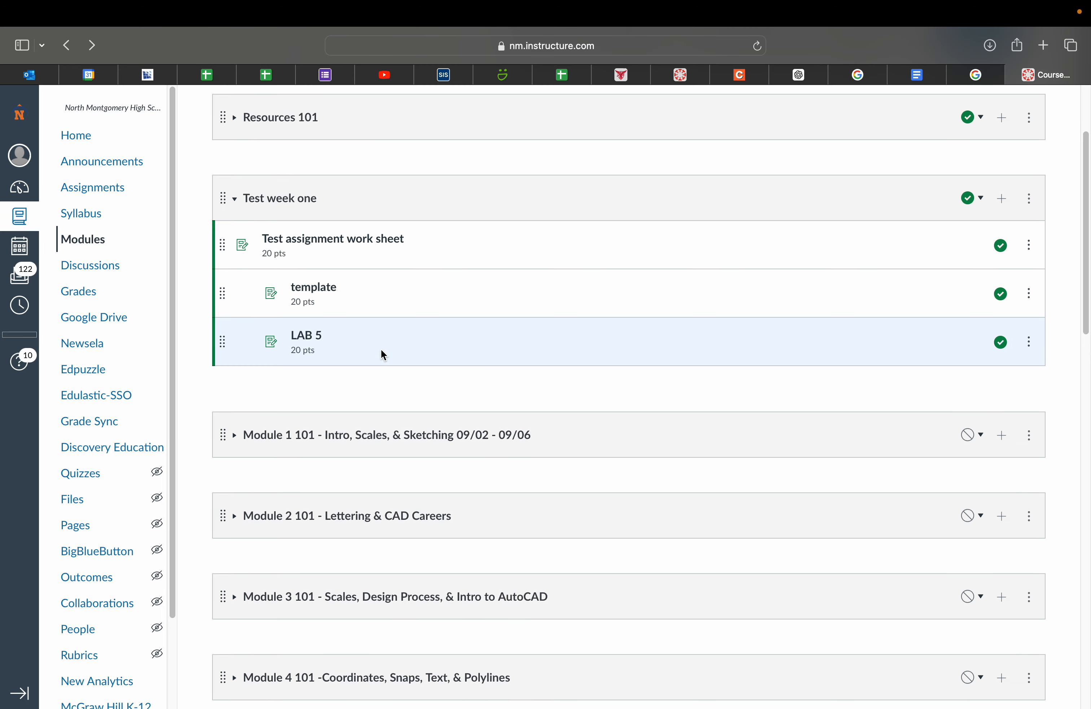
pyautogui.scroll(3, 250, 226)
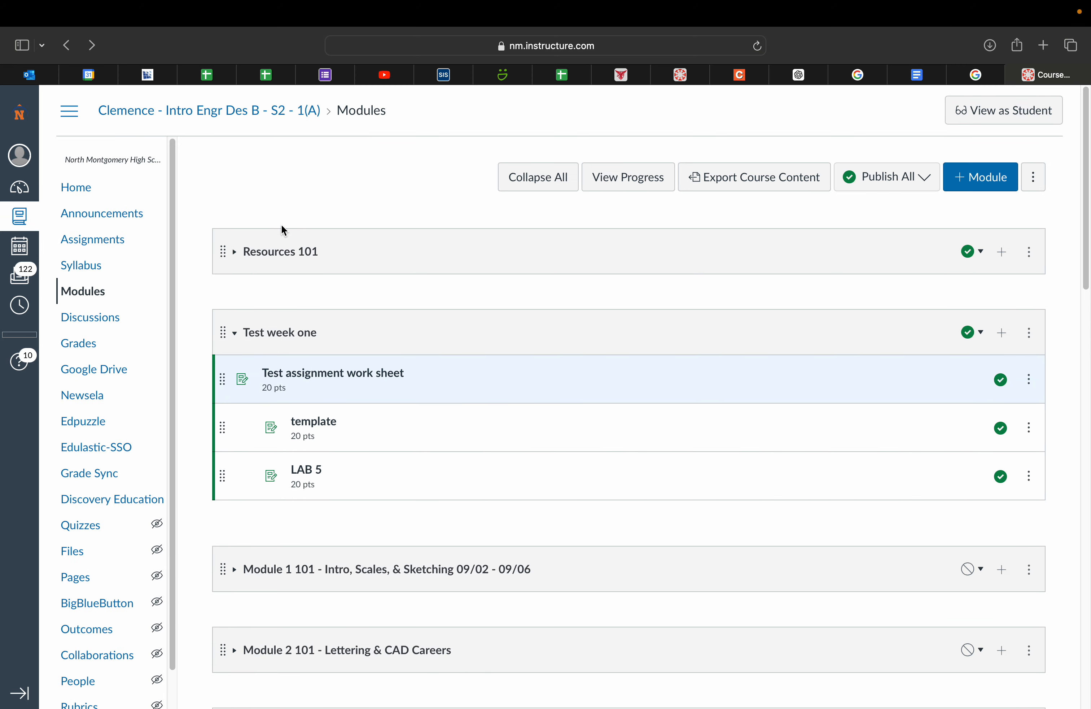
# Step: Open the course's assignments list and look through its groups, from Assignments down to Labs
pyautogui.click(115, 248)
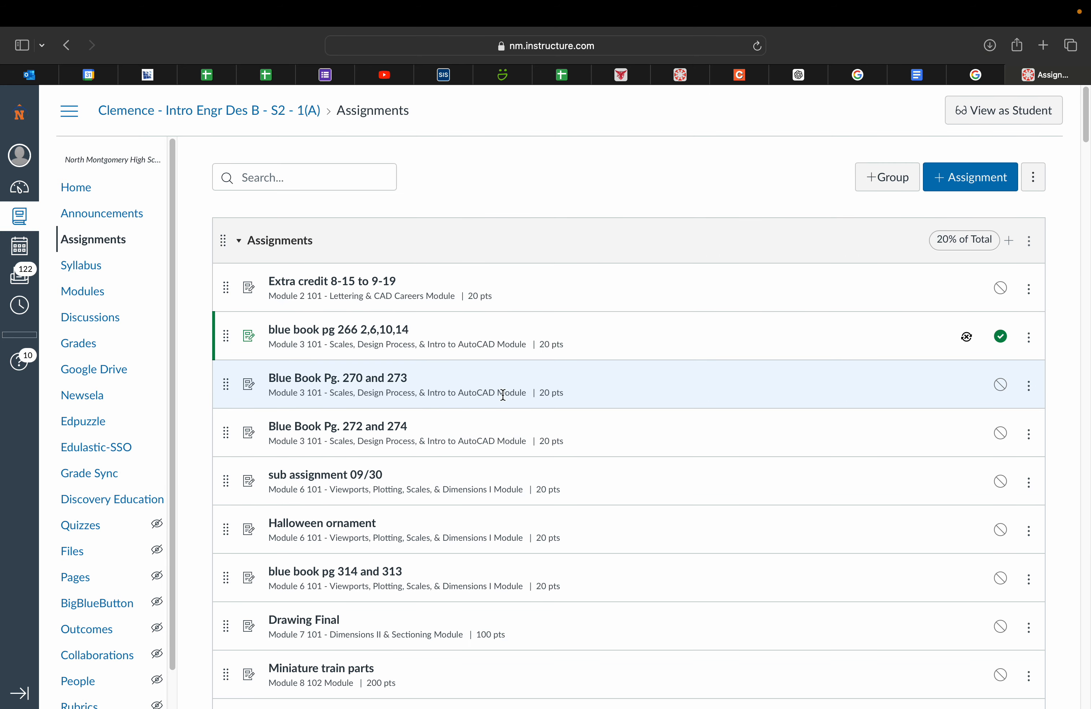
pyautogui.scroll(-2, 527, 400)
pyautogui.scroll(-6, 527, 400)
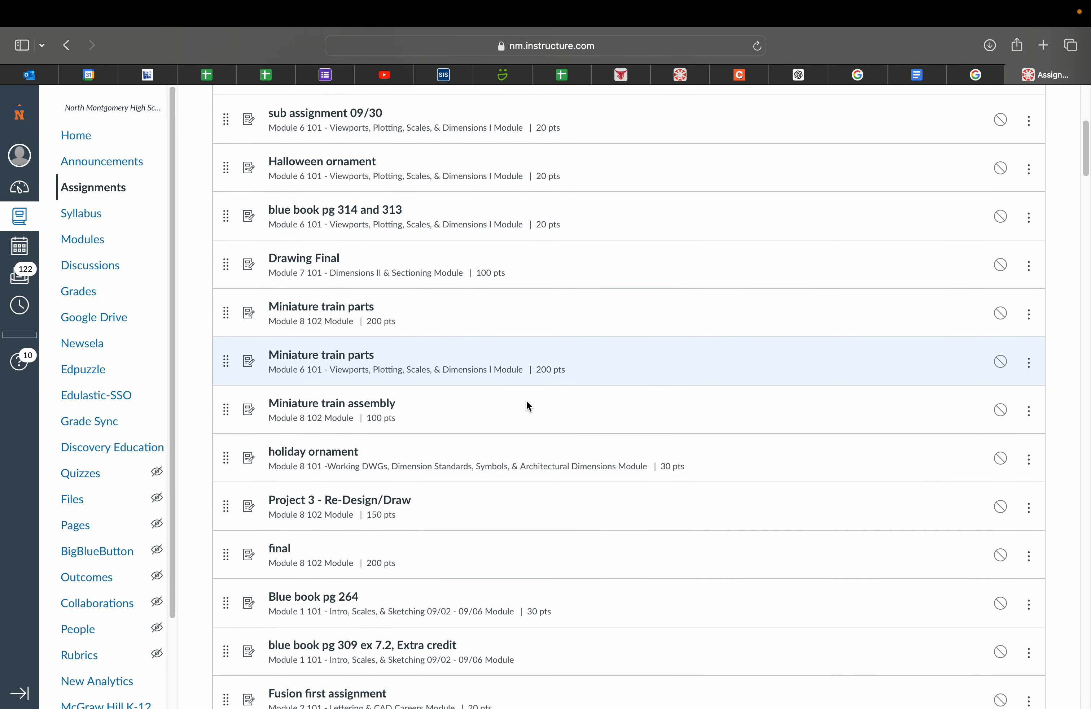
pyautogui.scroll(8, 526, 399)
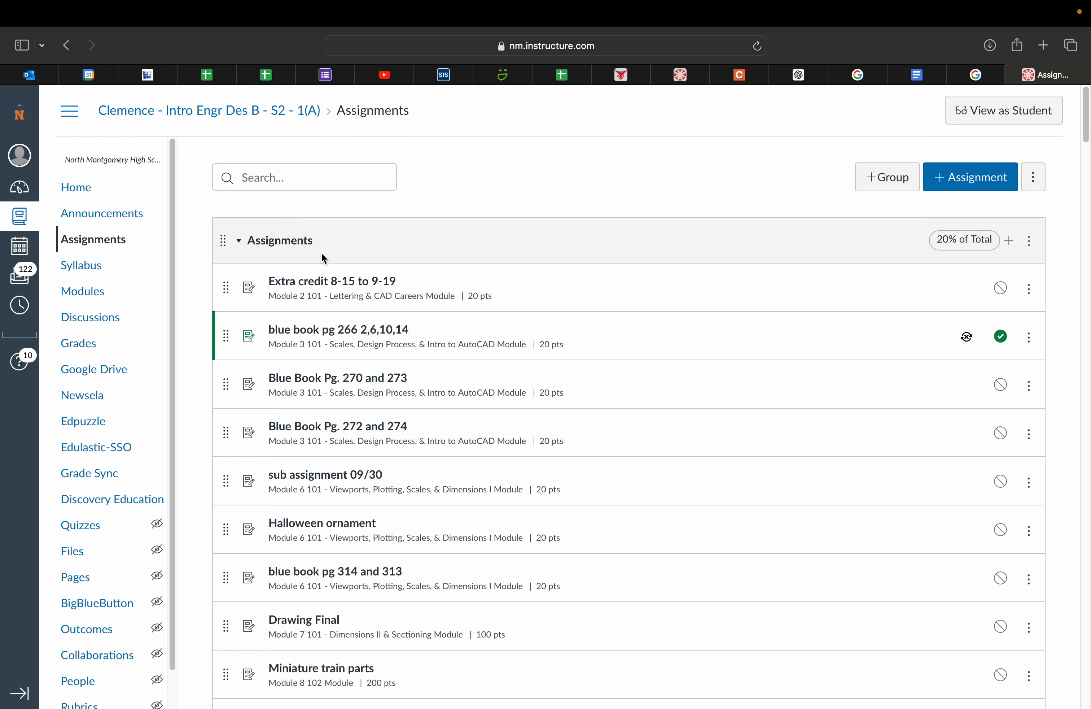
pyautogui.scroll(-20, 372, 259)
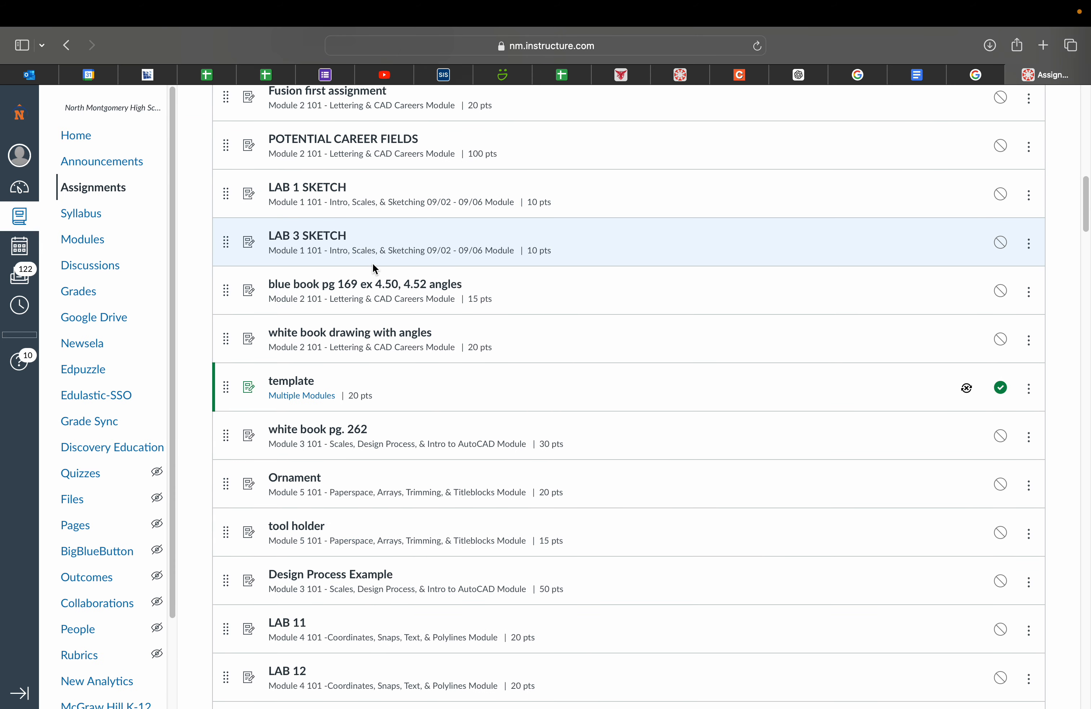
pyautogui.scroll(-9, 373, 270)
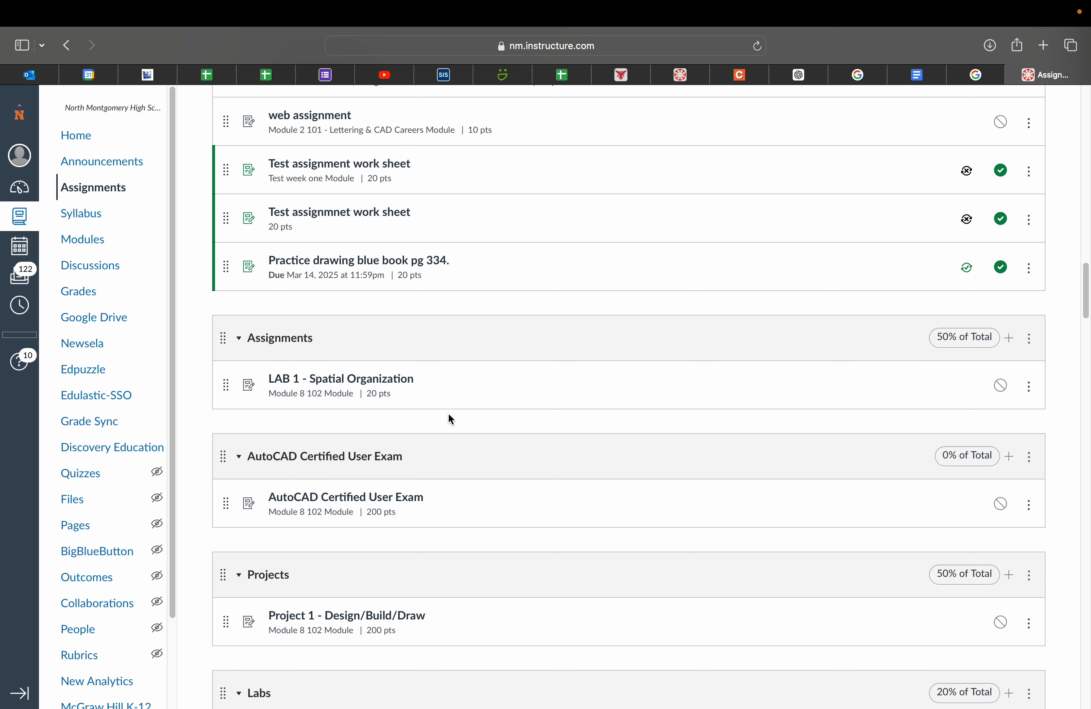
pyautogui.scroll(-4, 455, 424)
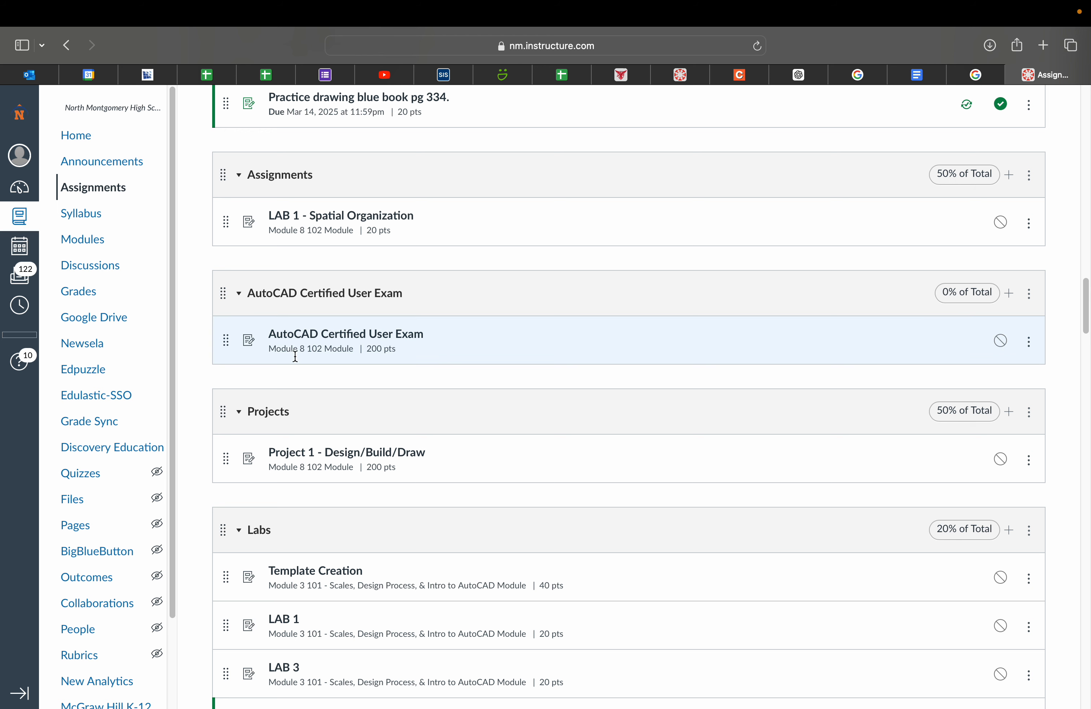
pyautogui.scroll(-1, 294, 526)
pyautogui.scroll(-5, 295, 524)
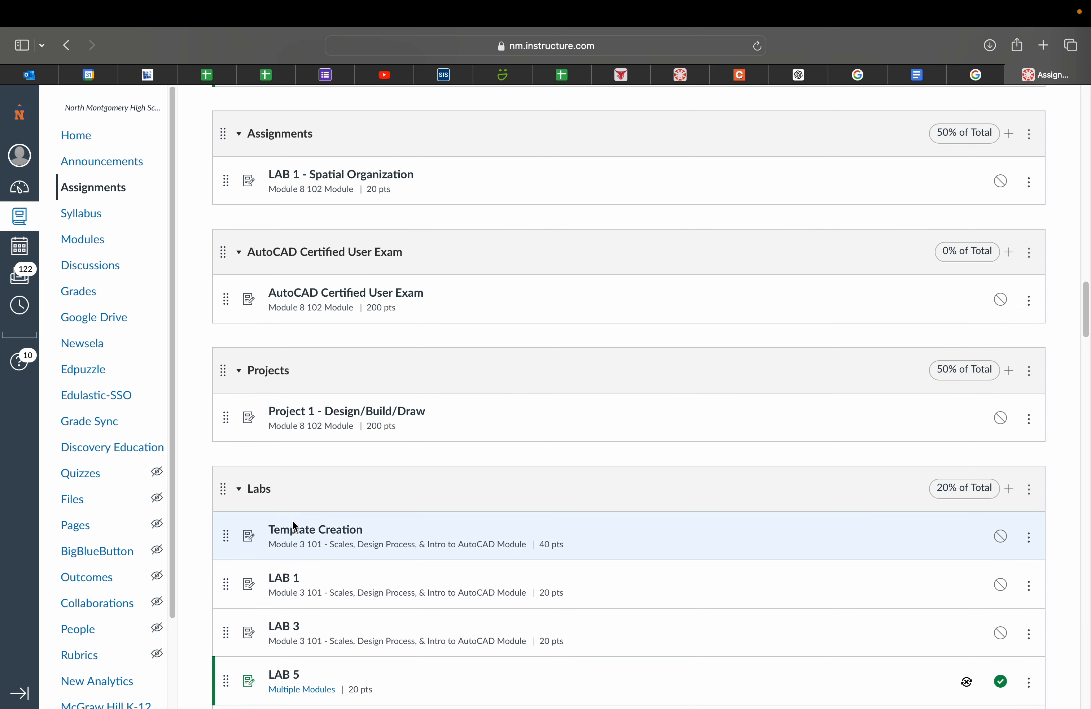
pyautogui.scroll(20, 293, 521)
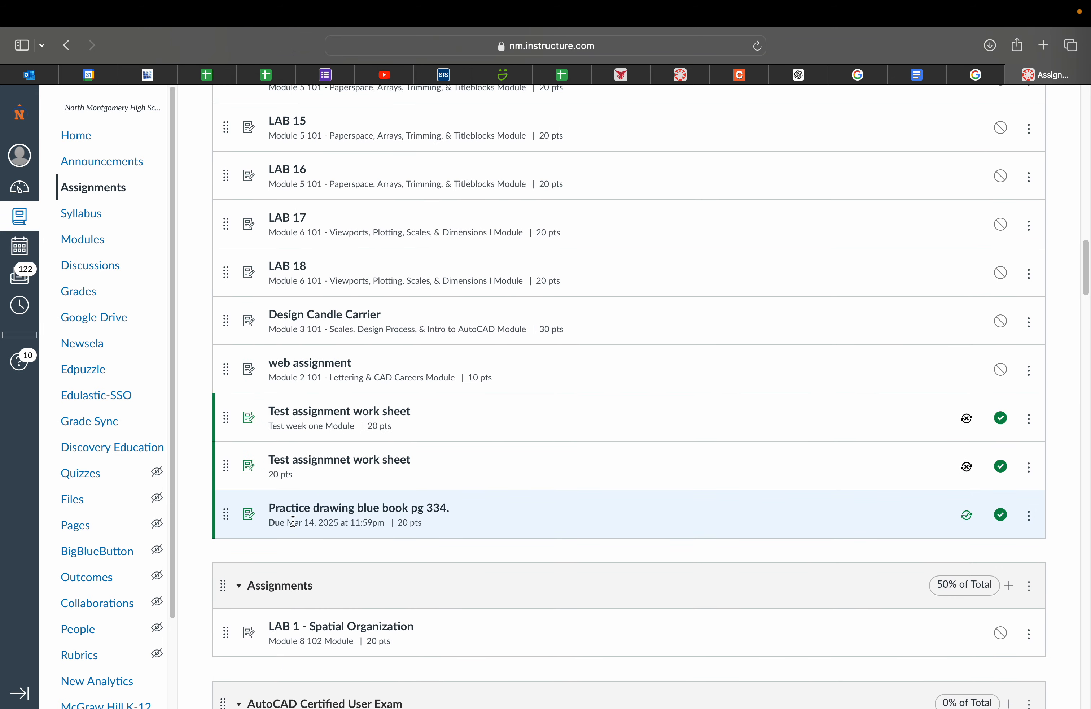
pyautogui.scroll(5, 293, 525)
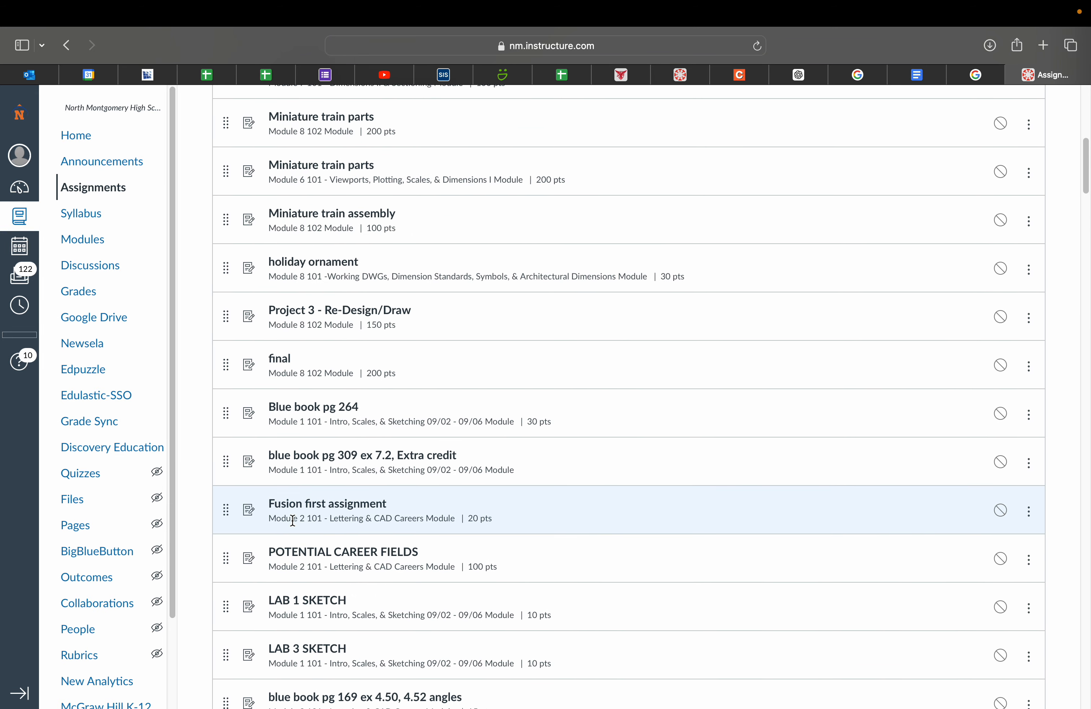
pyautogui.scroll(10, 292, 520)
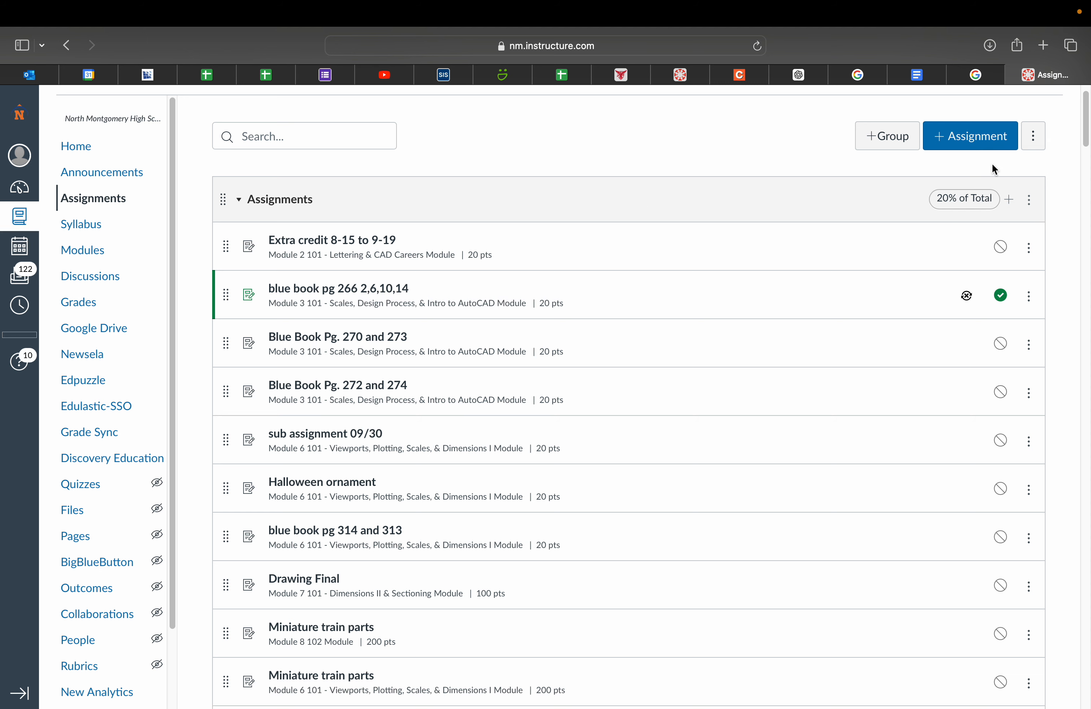
# Step: Create a new assignment named "Practice drawings from Blue book Pg. 334"
pyautogui.click(954, 138)
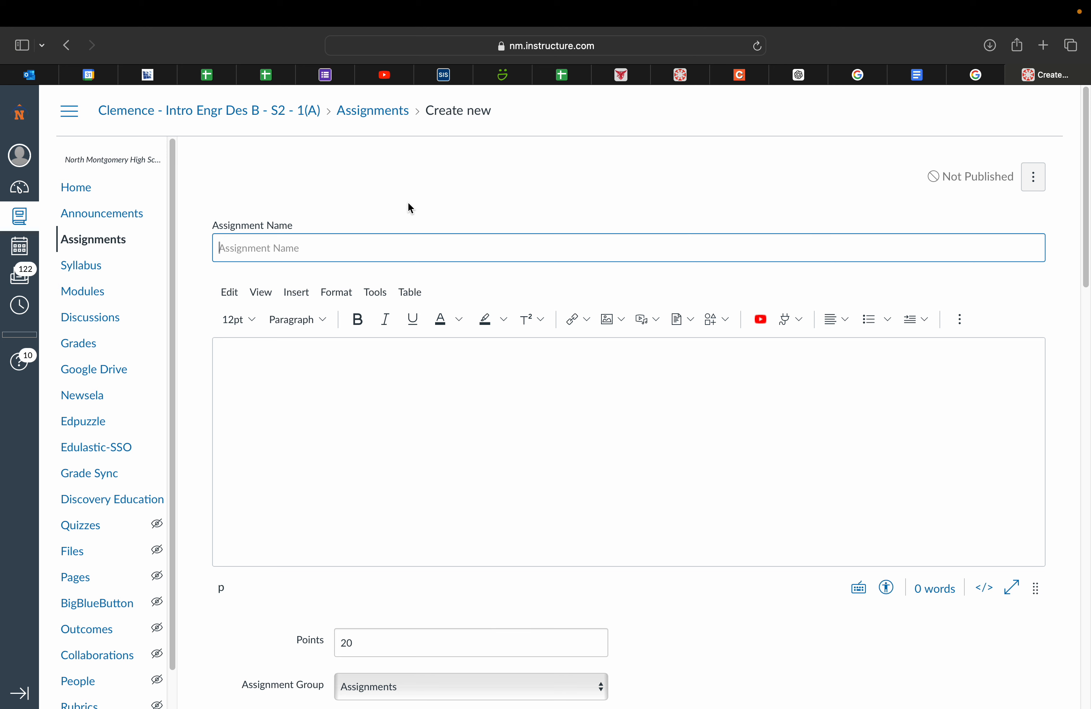
pyautogui.write('Practice drawings from Bl')
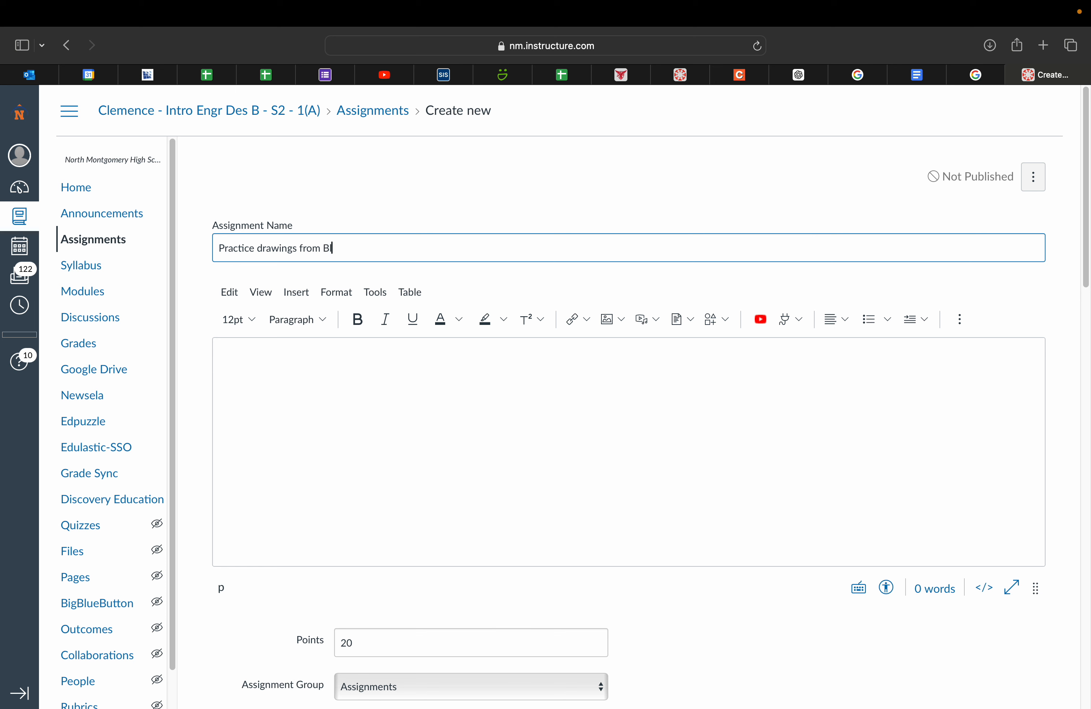
pyautogui.write('ue book Pg 334')
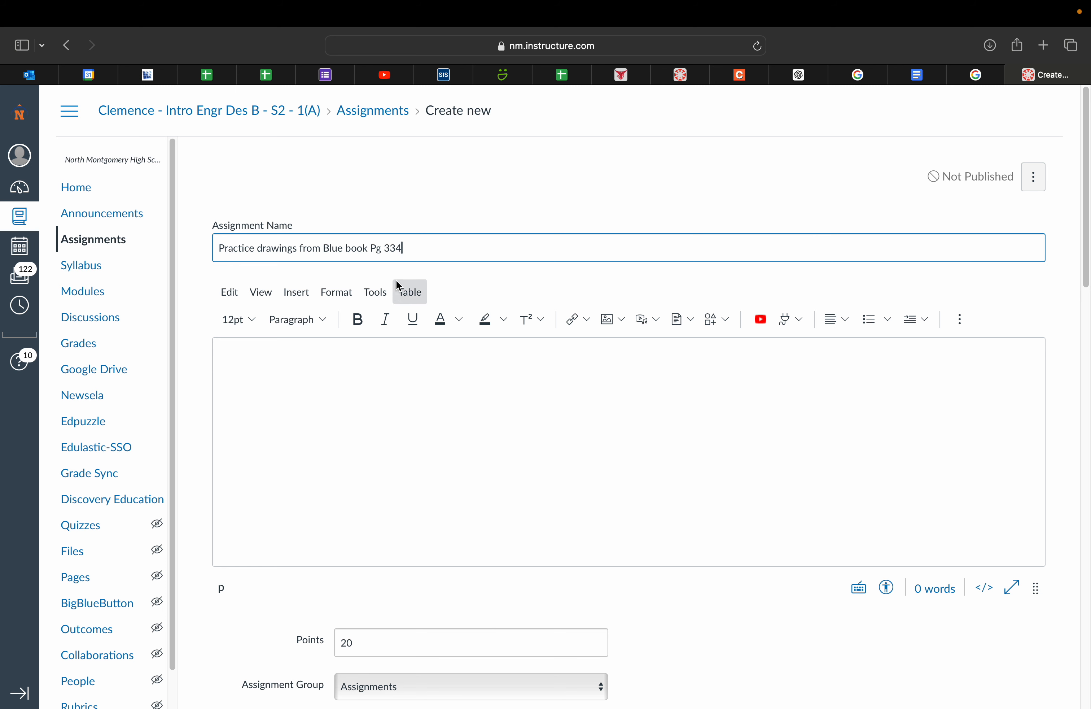
pyautogui.click(381, 250)
pyautogui.write('.')
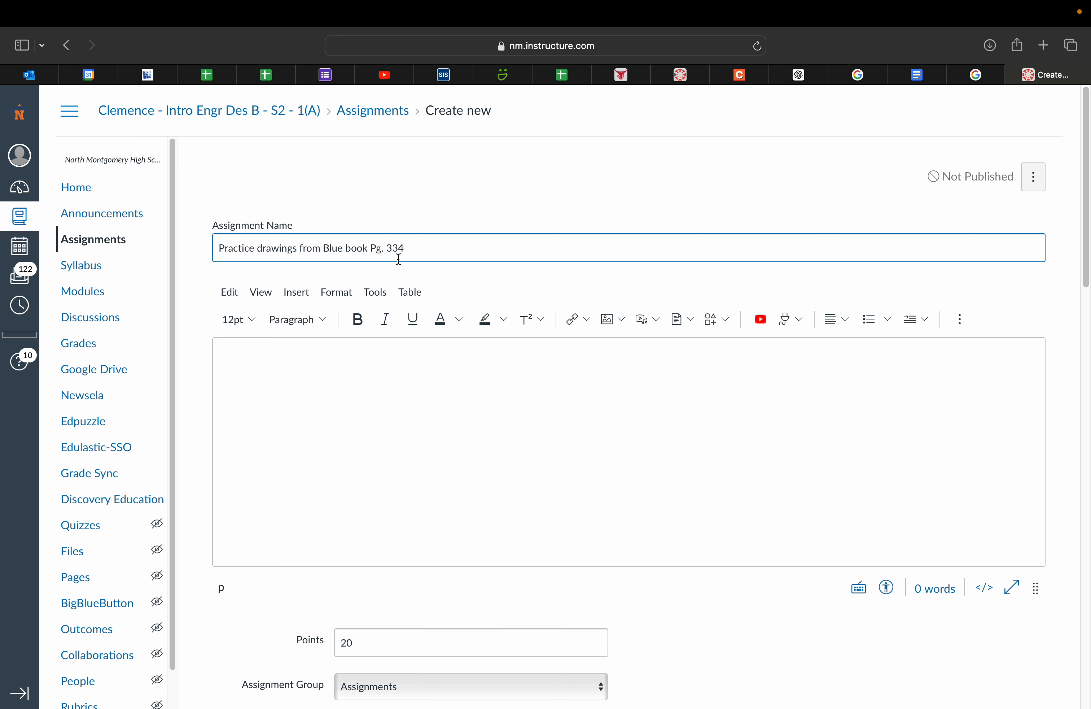
# Step: Write the first line of the assignment description: "Using the Blue book on page 334, complete the drawing problems 3.8 and 3.9."
pyautogui.click(270, 376)
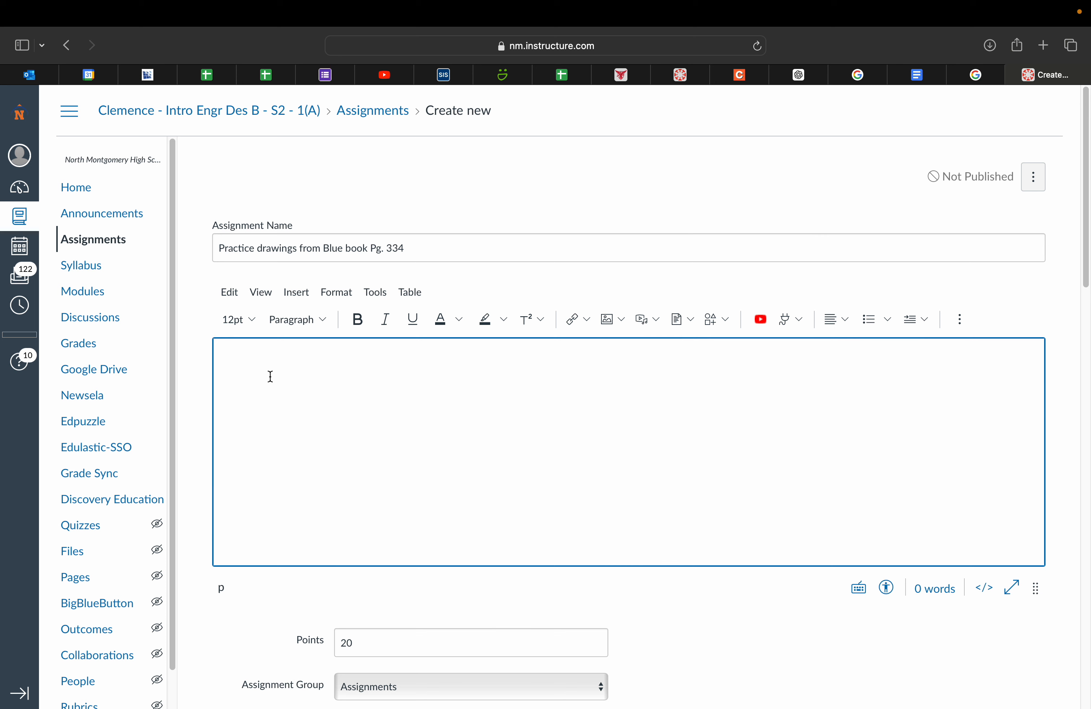
pyautogui.write('Usi')
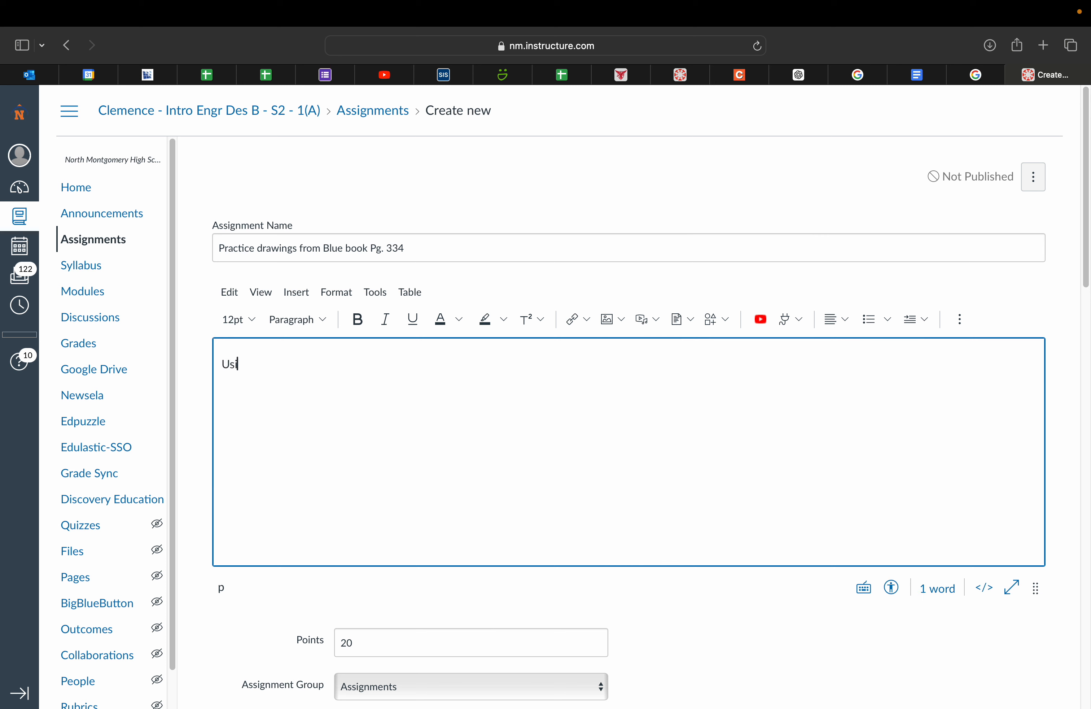
pyautogui.write('ng the Blue ')
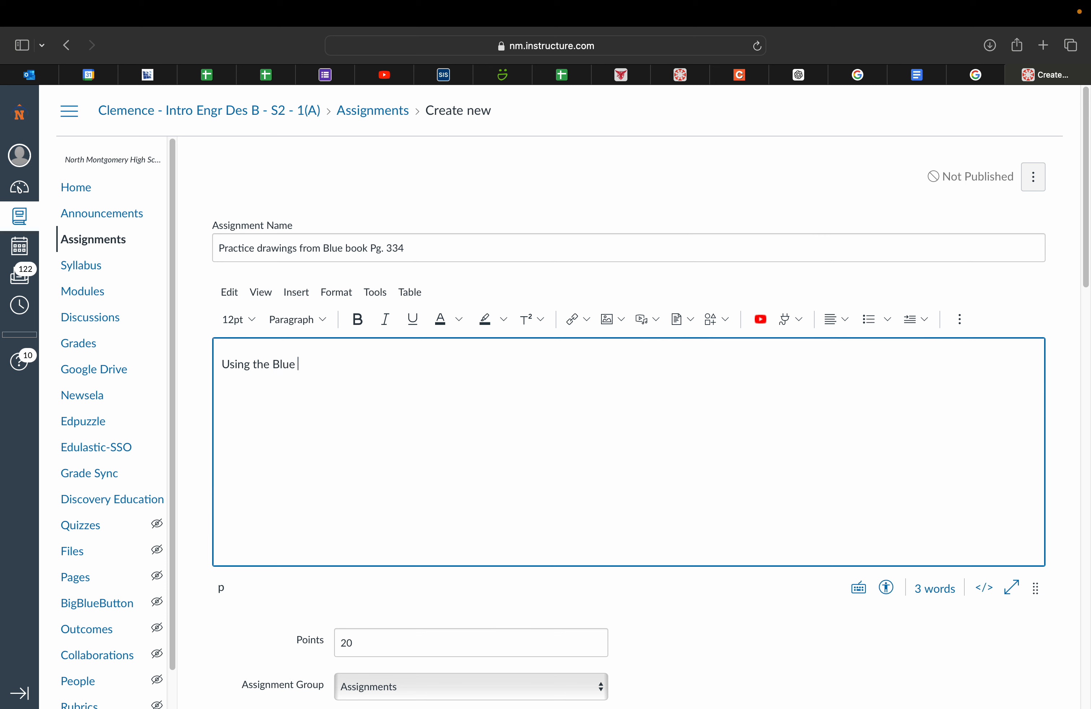
pyautogui.write('book on page 334, co')
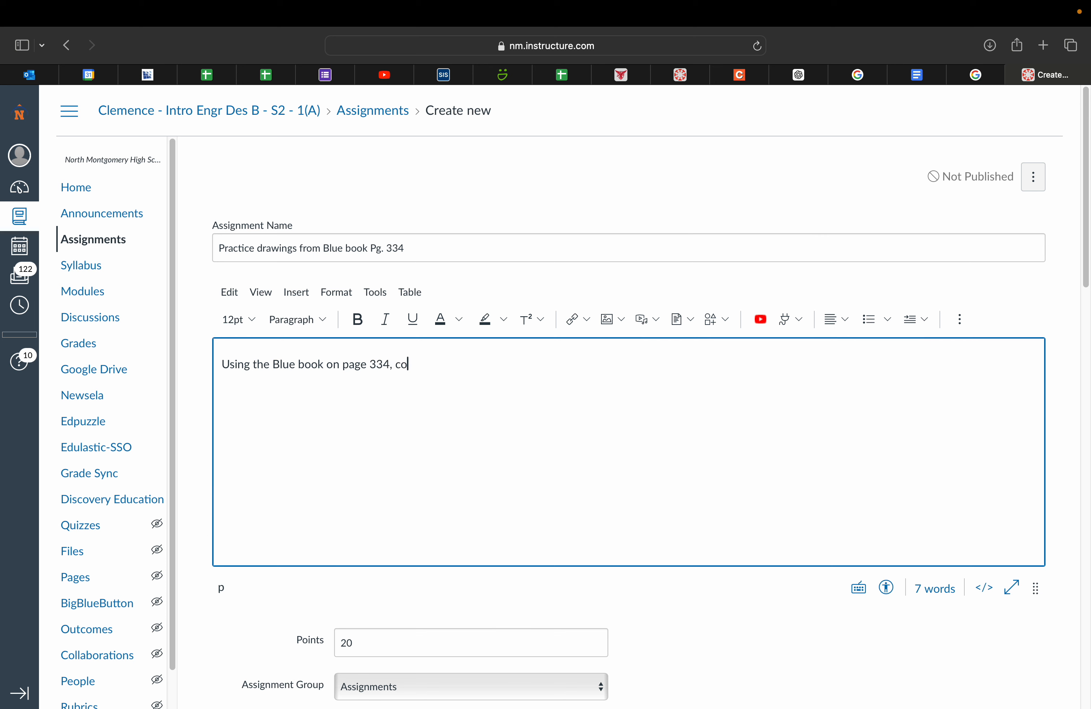
pyautogui.write('mplete the d')
pyautogui.write('rawing')
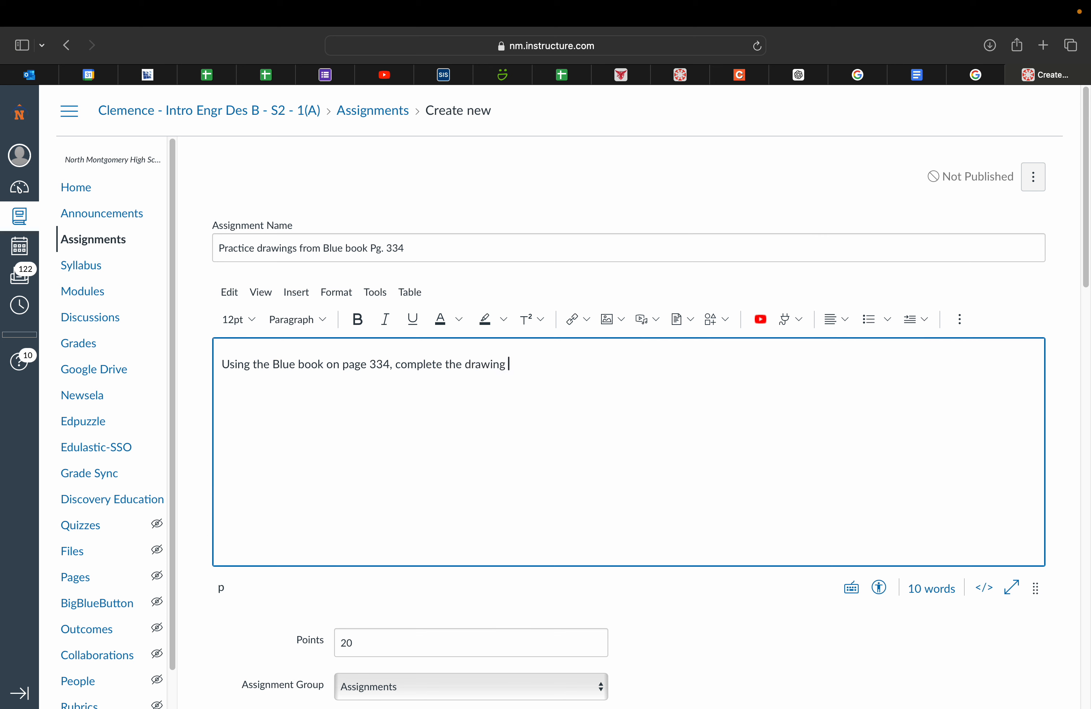
pyautogui.write(' proble')
pyautogui.press('BackSpace')
pyautogui.write('ems 3.8 and 3.9.')
pyautogui.press('Return')
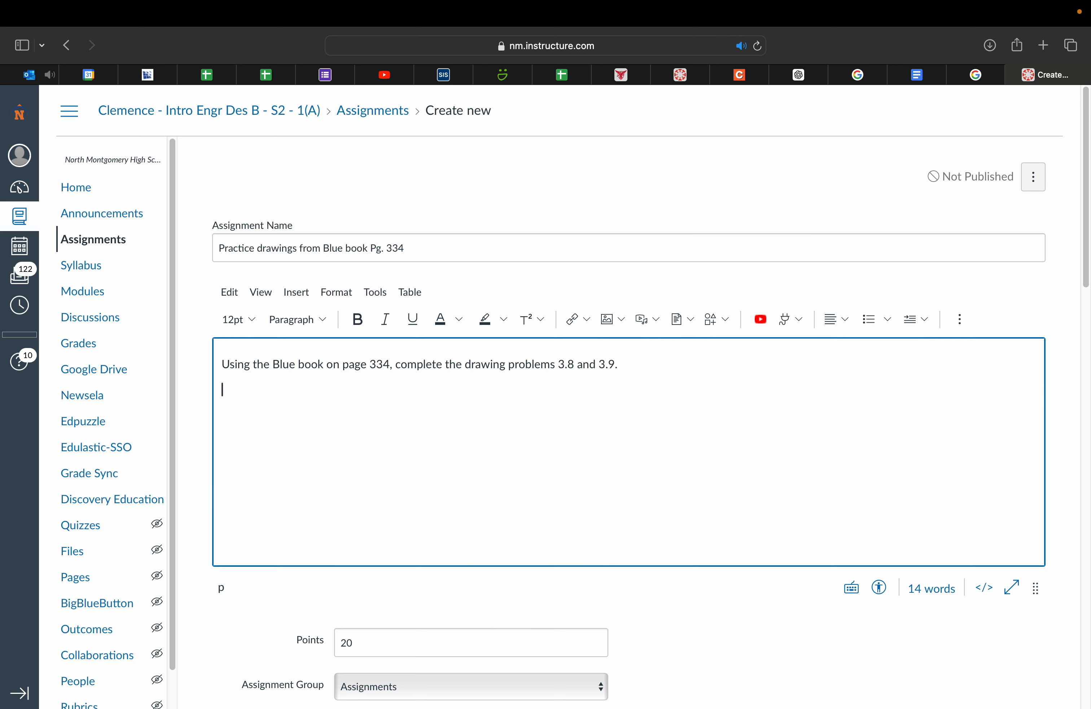
# Step: Add a second description line: "Use standard template, 3 view drawing, complete with title block. Turn in as a PDF."
pyautogui.write('Use standard templ')
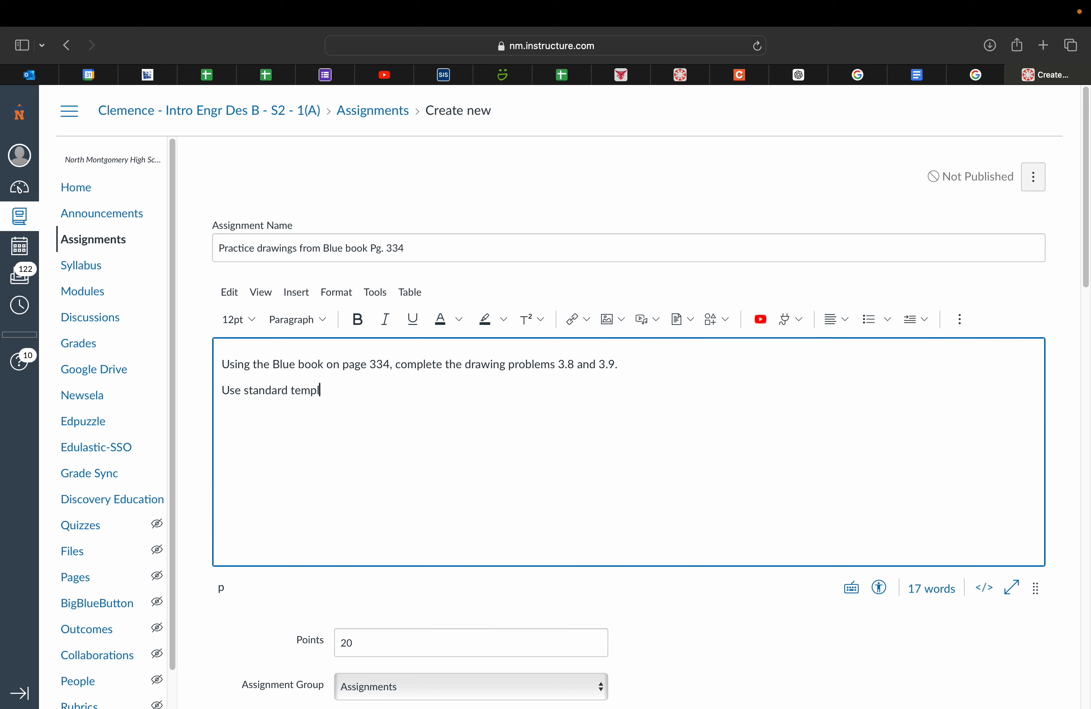
pyautogui.write('ete')
pyautogui.press('BackSpace')
pyautogui.write(', 3view')
pyautogui.press('BackSpace')
pyautogui.press('BackSpace')
pyautogui.press('BackSpace')
pyautogui.press('BackSpace')
pyautogui.write('view drawing')
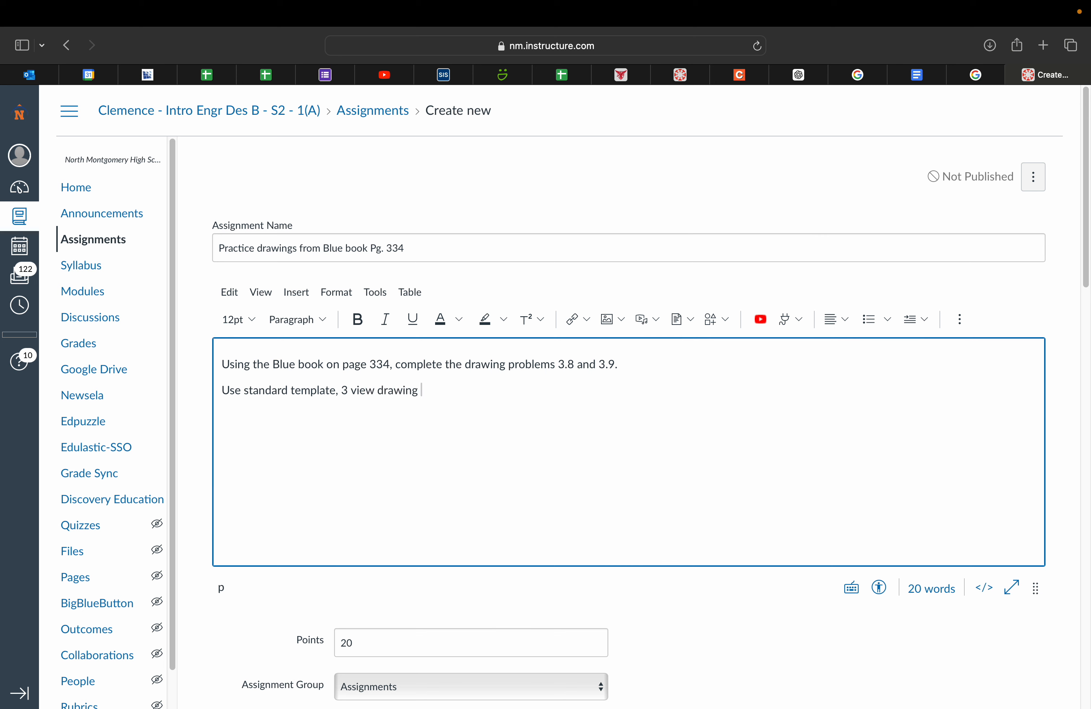
pyautogui.press('BackSpace')
pyautogui.write(', complete with title')
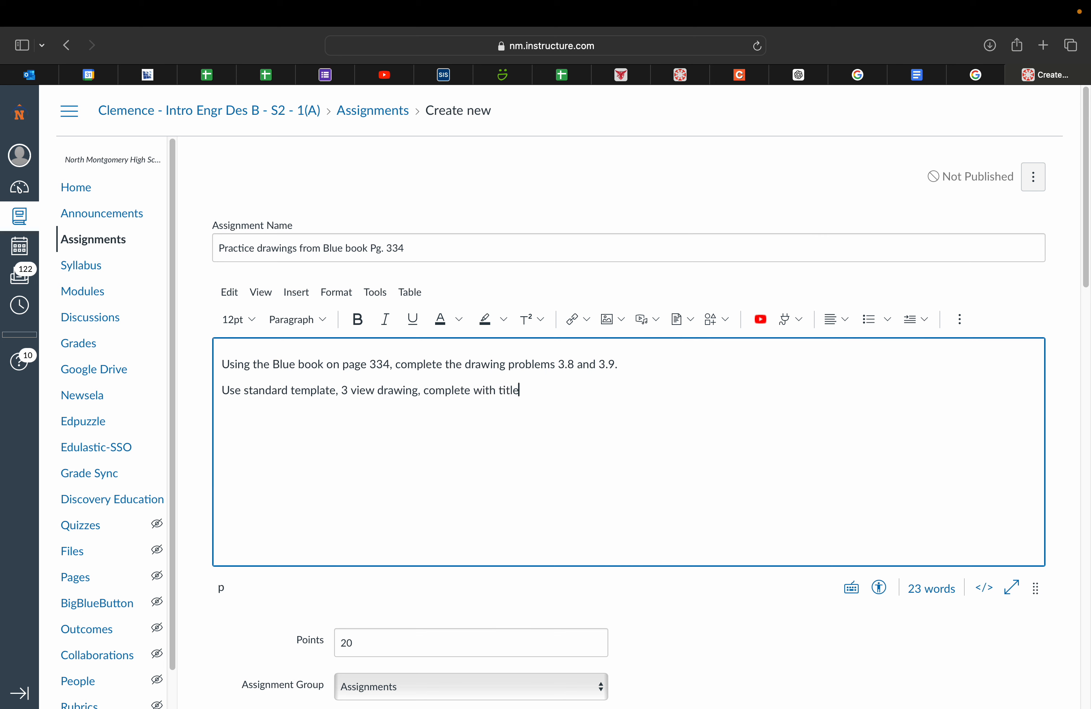
pyautogui.write(' block.')
pyautogui.write('Turn in as a PDF.')
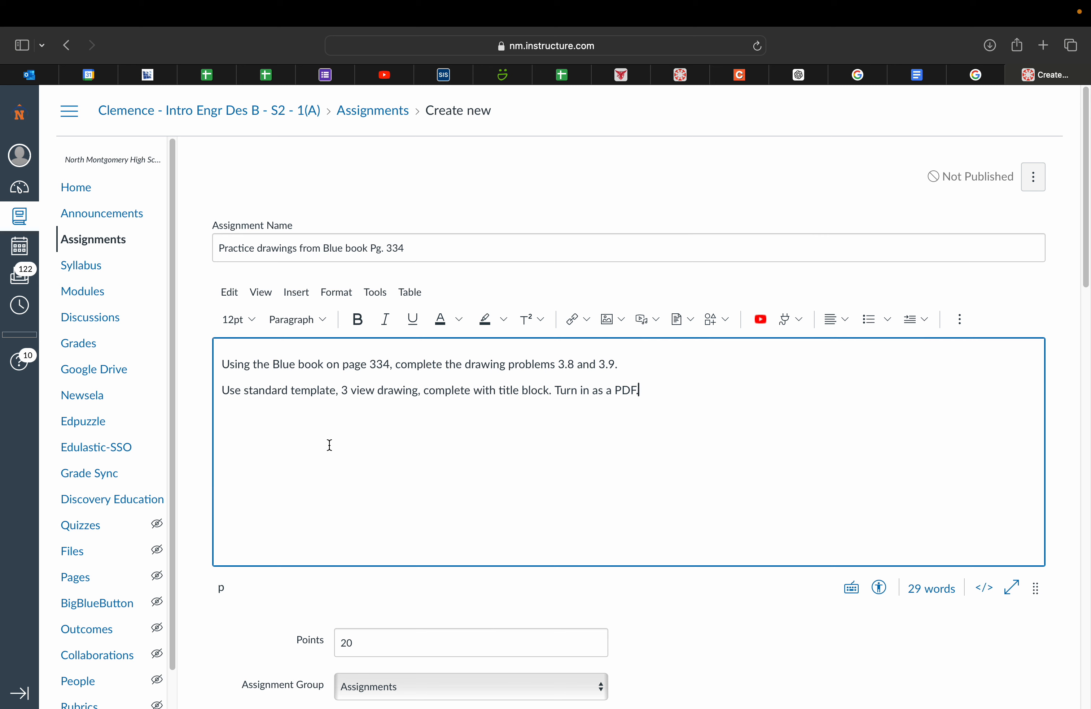
pyautogui.scroll(-3, 347, 471)
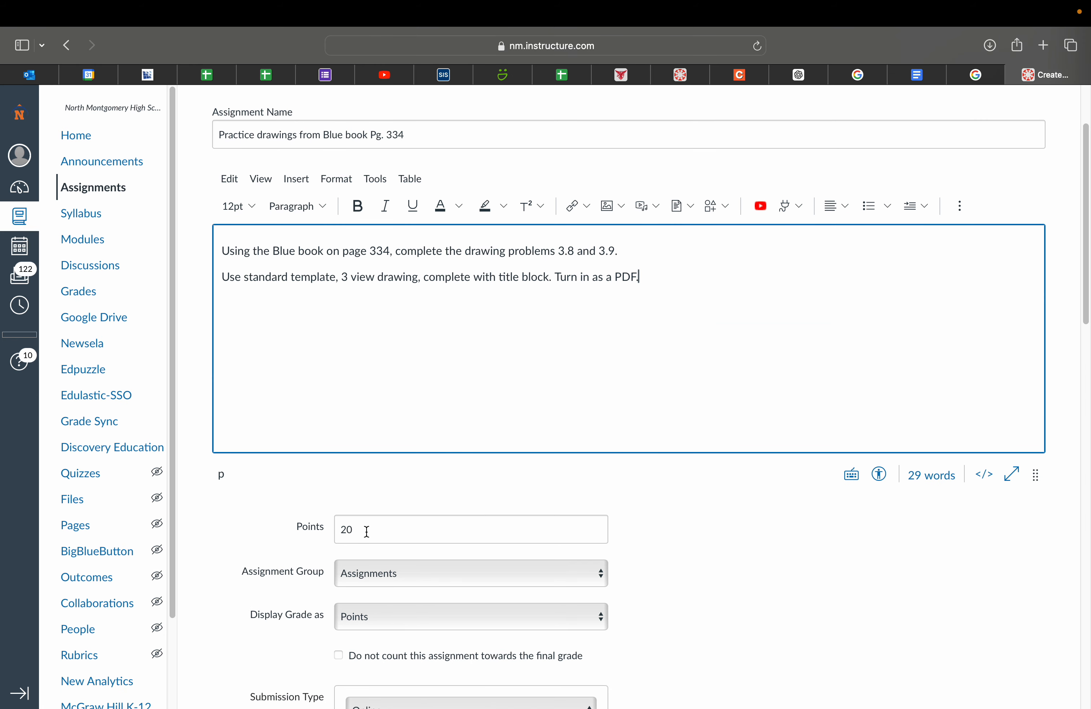
# Step: Keep the new assignment in the Assignments group and have its grade displayed as Points
pyautogui.scroll(-1, 364, 524)
pyautogui.scroll(-2, 361, 523)
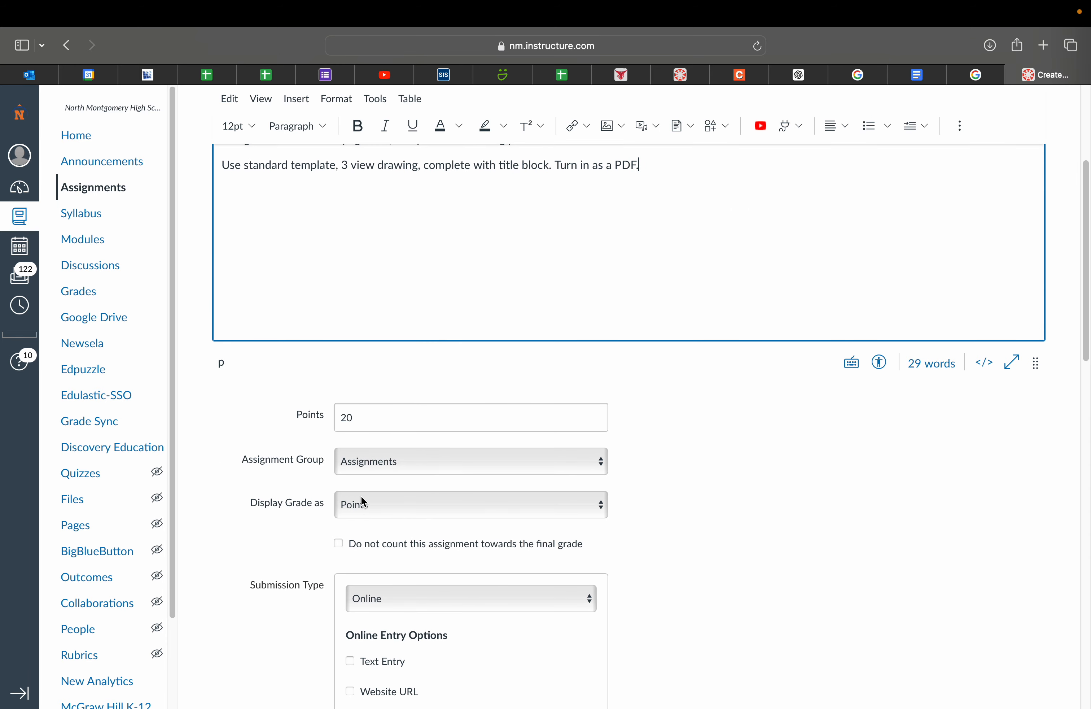
pyautogui.click(423, 460)
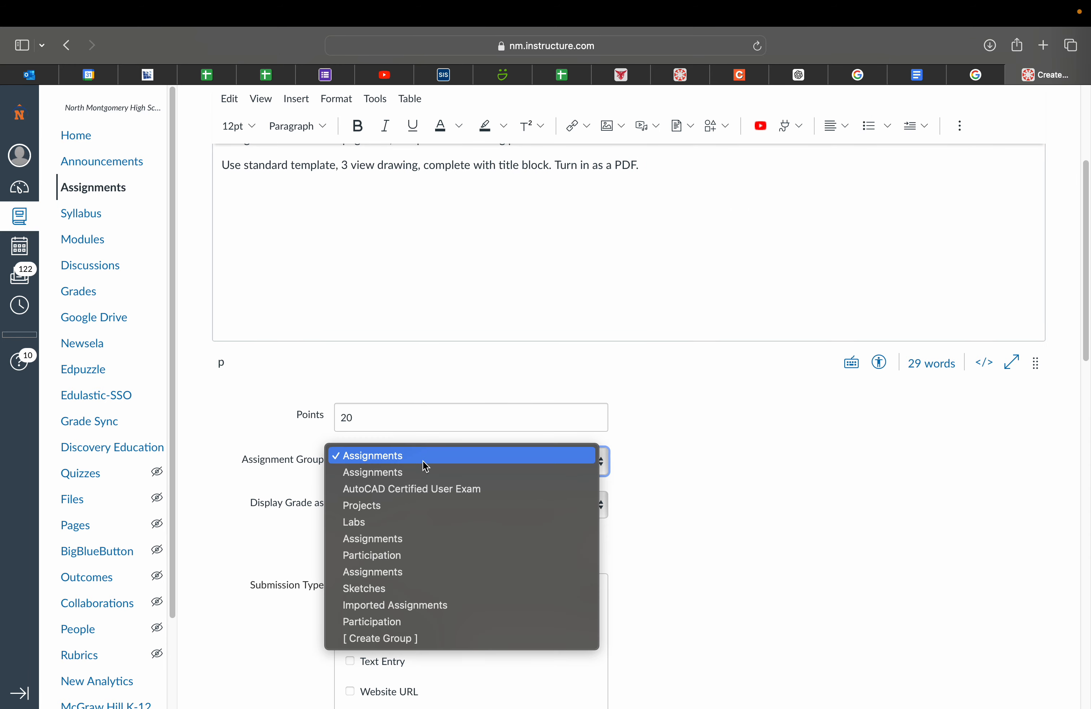
pyautogui.click(426, 462)
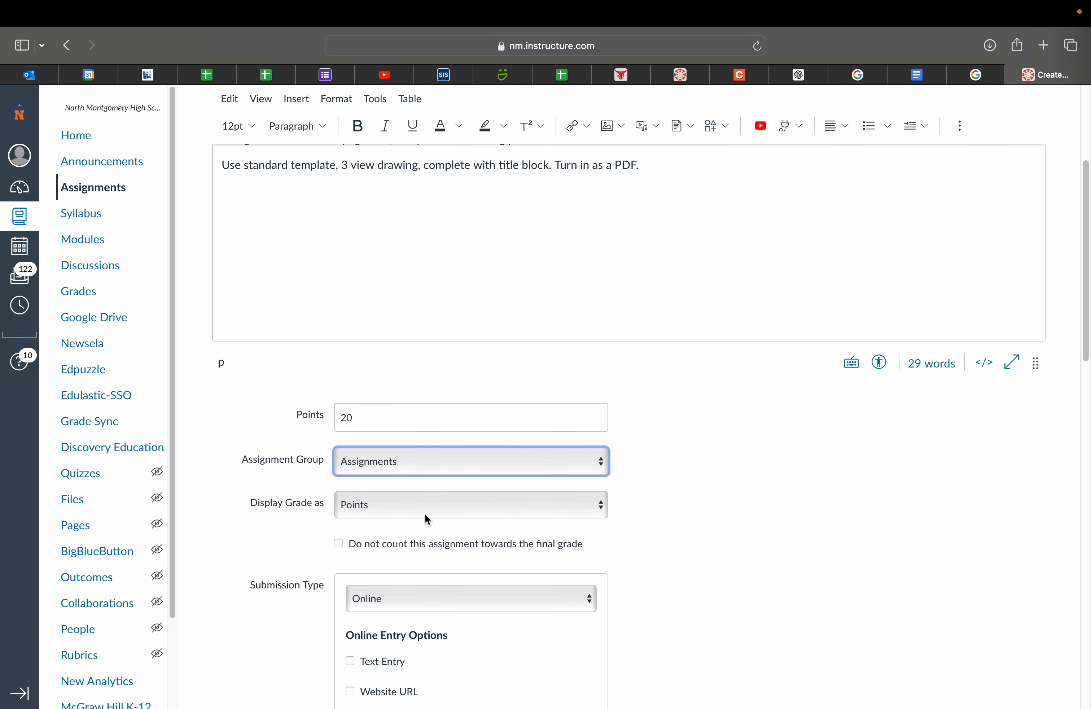
pyautogui.click(392, 506)
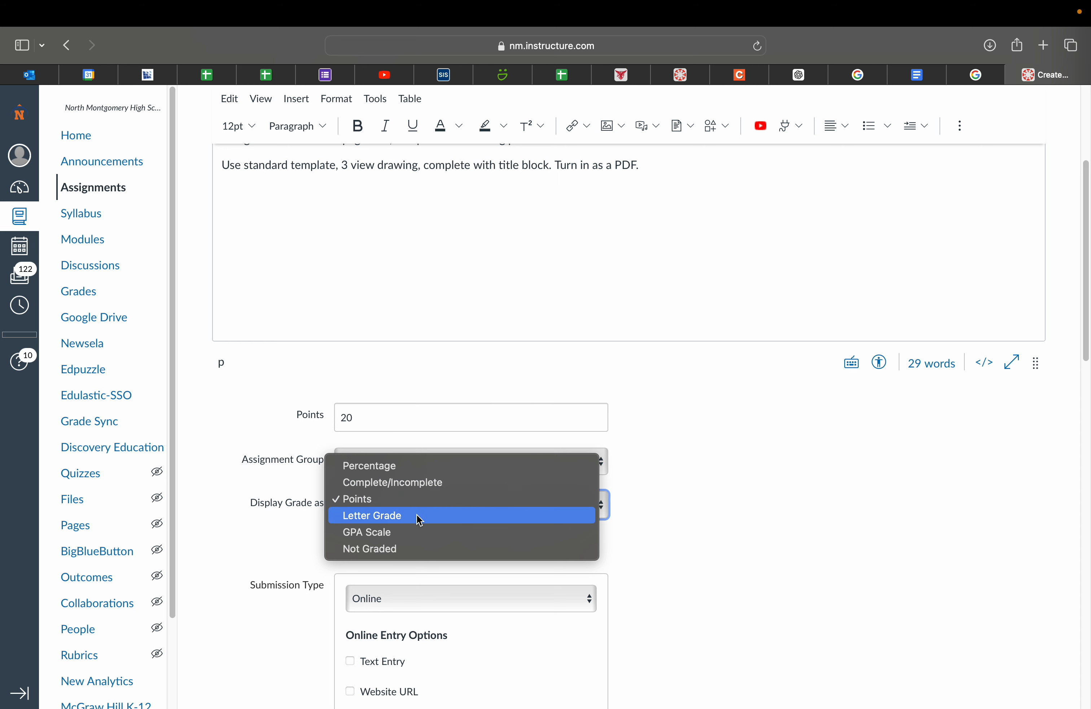
pyautogui.click(434, 503)
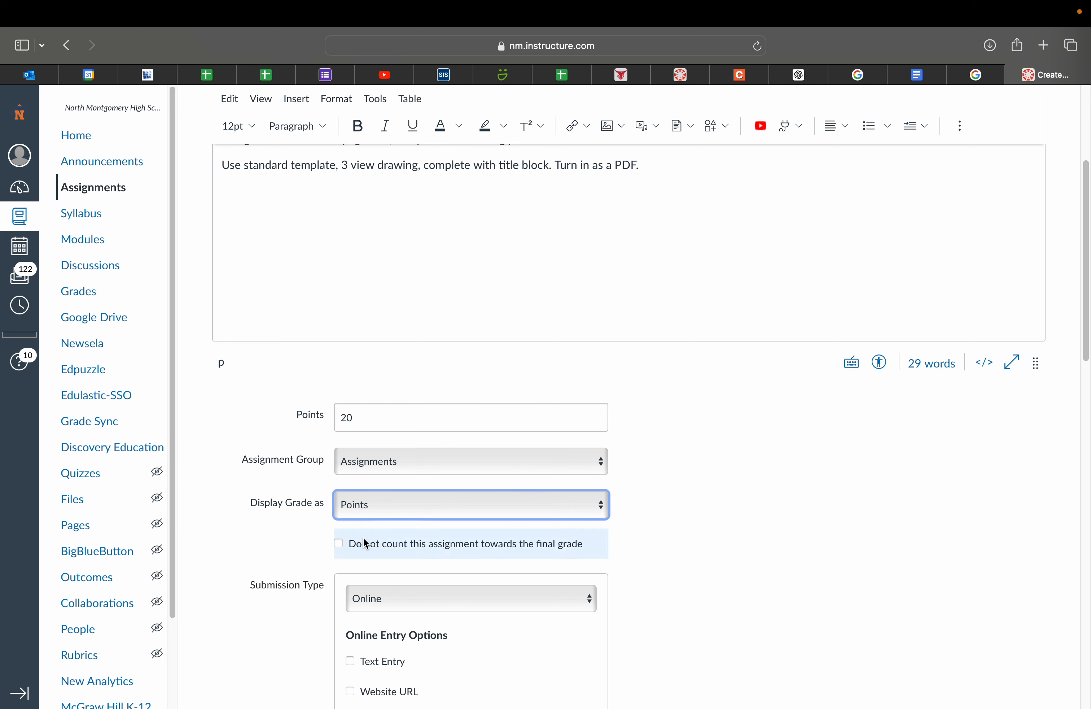
# Step: Go through the submission type choices, including No Submission, and set the submission type to Online
pyautogui.scroll(-1, 390, 551)
pyautogui.scroll(-5, 390, 552)
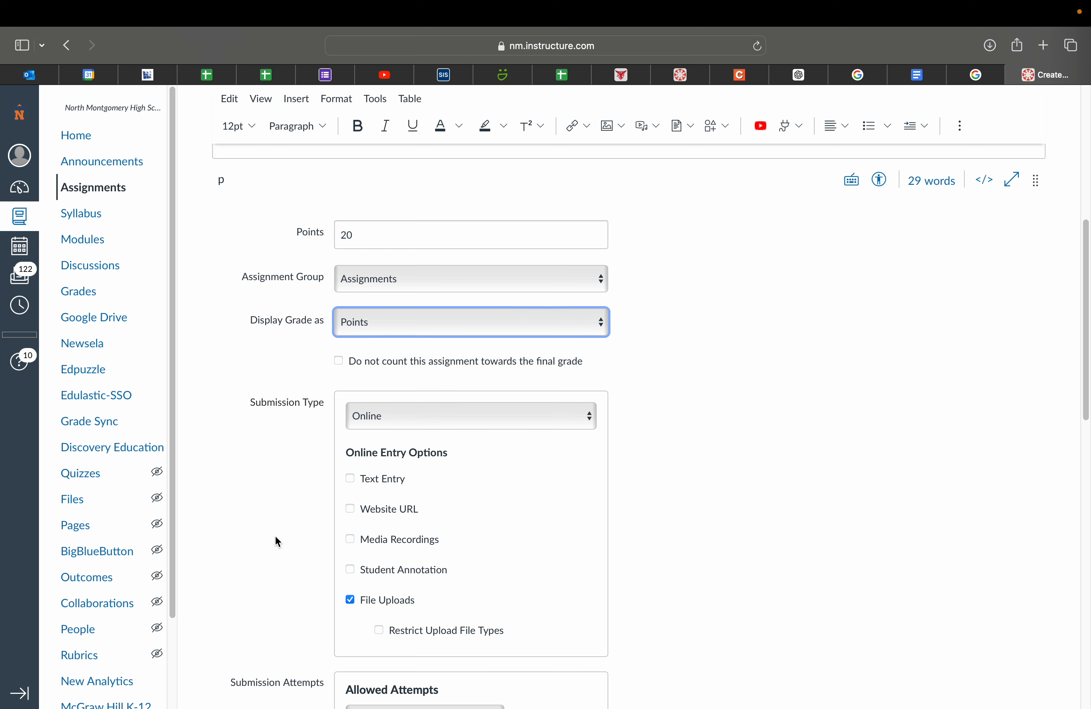
pyautogui.scroll(-3, 276, 552)
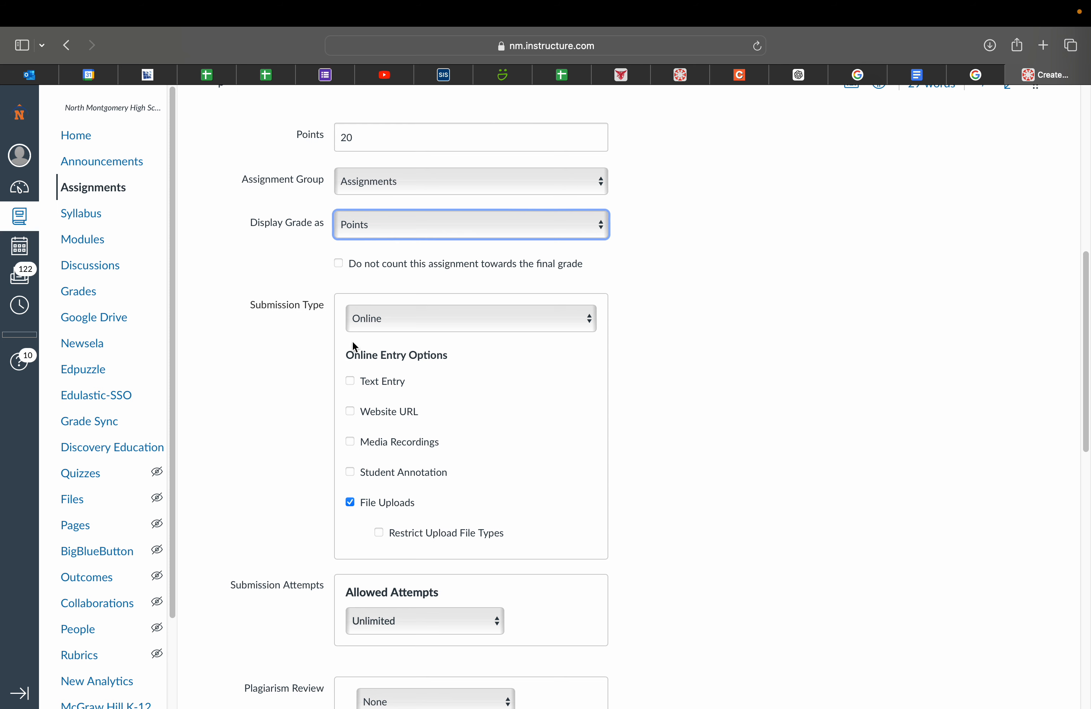
pyautogui.click(381, 322)
pyautogui.click(404, 297)
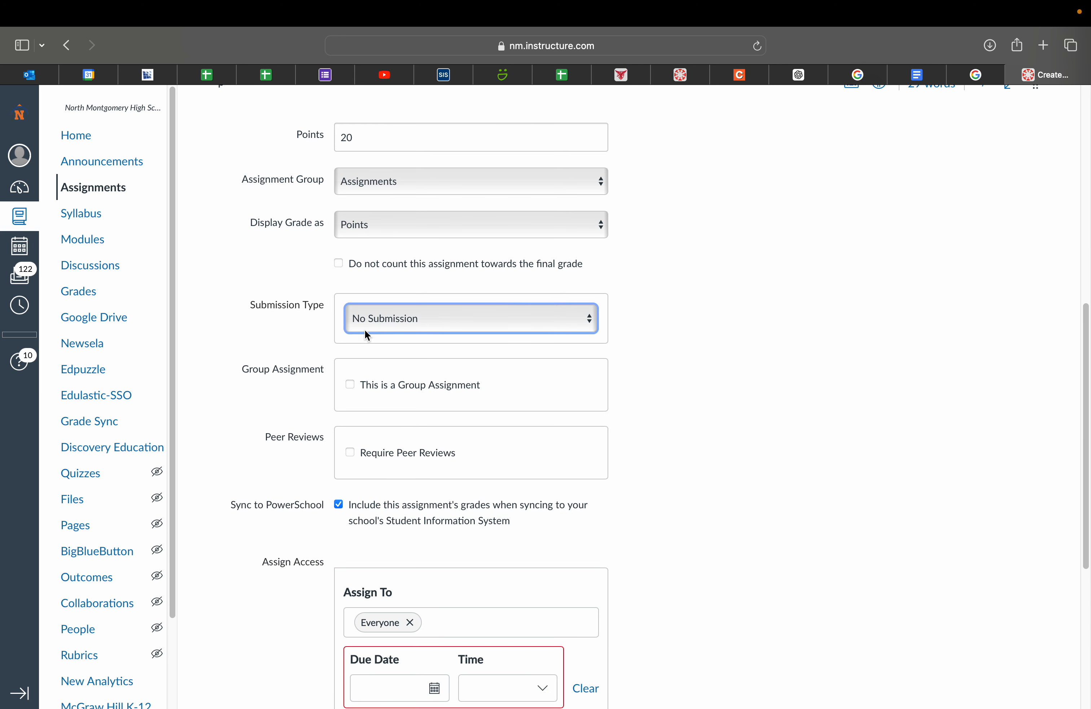
pyautogui.click(413, 326)
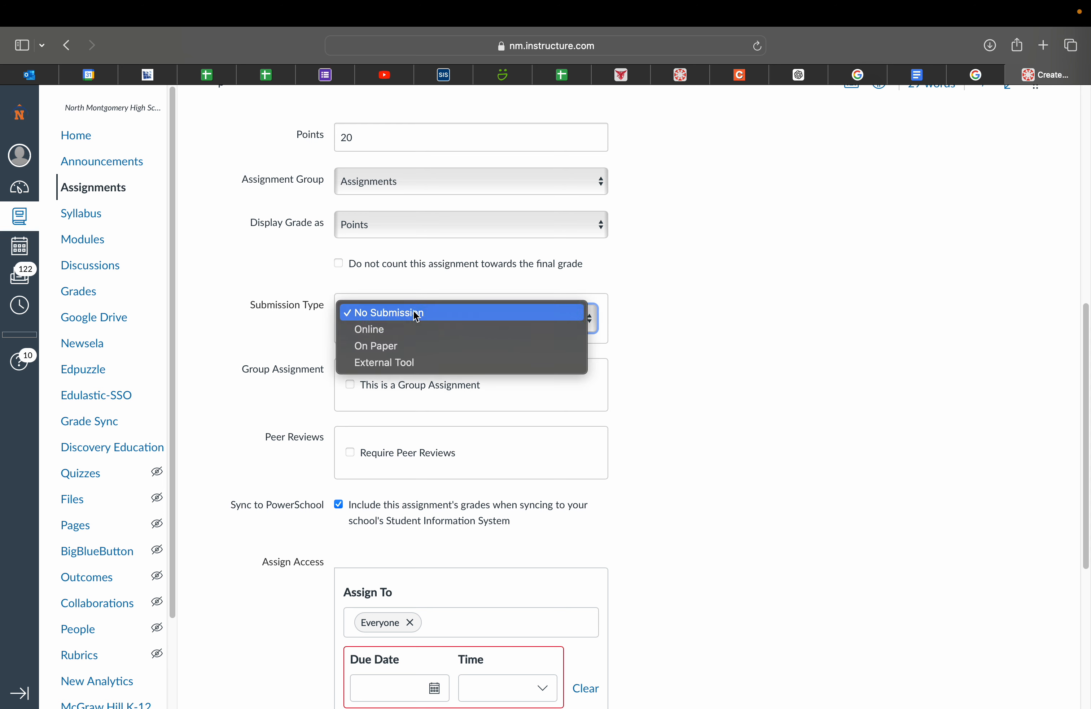
pyautogui.click(419, 334)
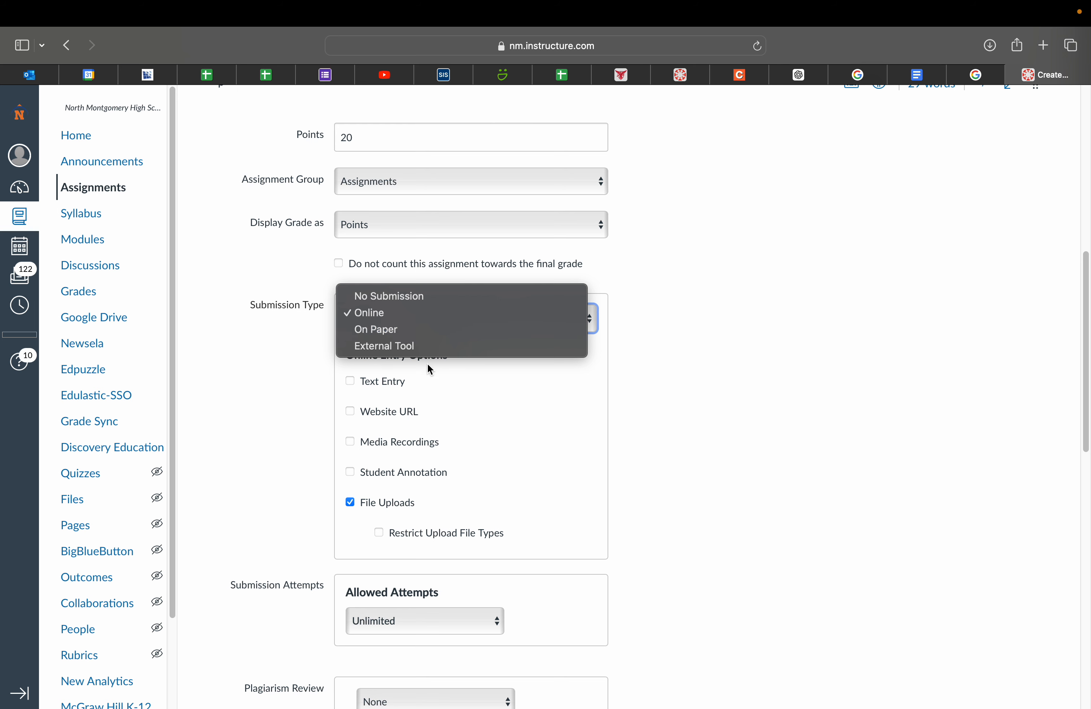
pyautogui.click(430, 316)
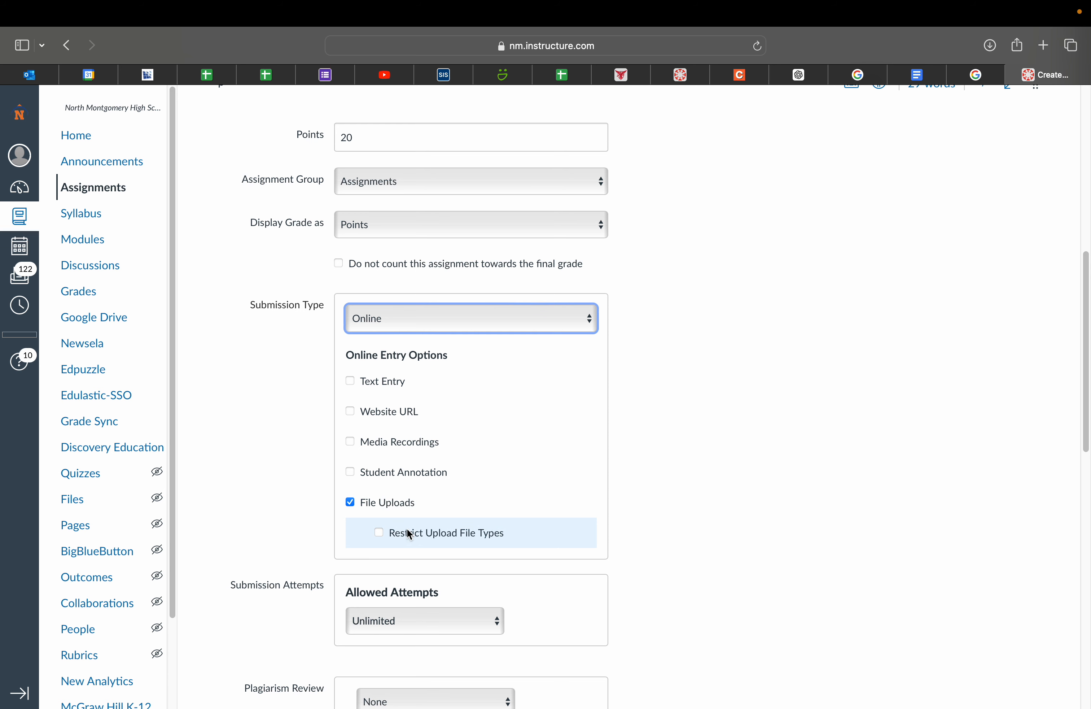
# Step: Restrict the upload file types to the .pdf extension
pyautogui.click(390, 536)
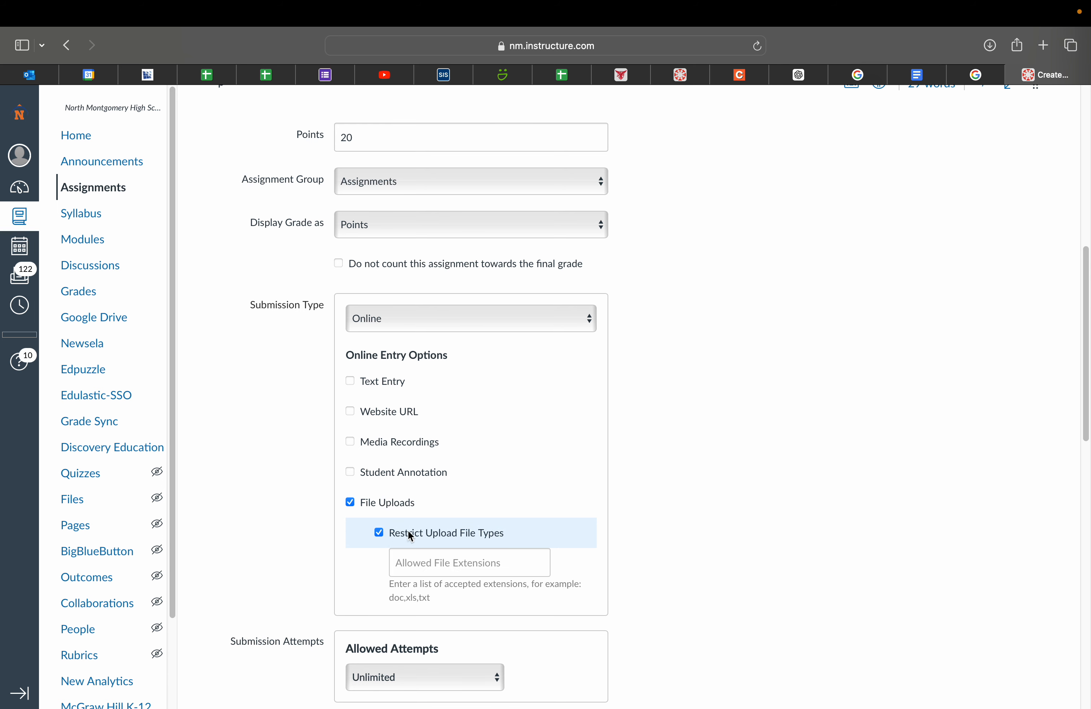
pyautogui.click(453, 563)
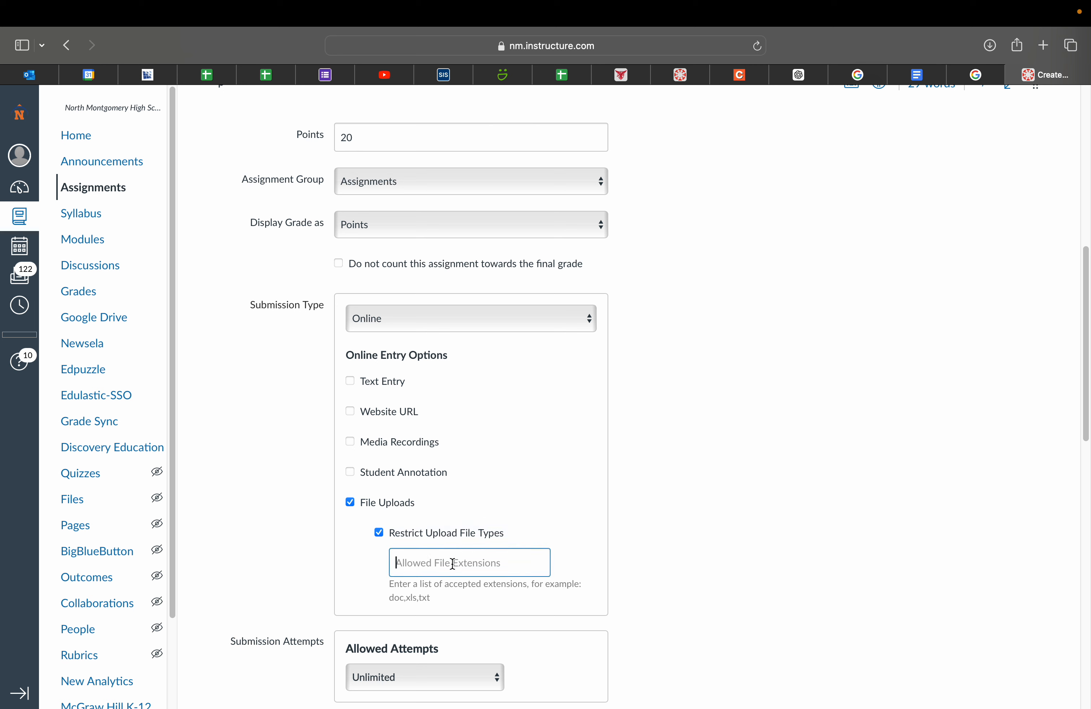
pyautogui.write('PDF')
pyautogui.press('Left')
pyautogui.press('Left')
pyautogui.press('Left')
pyautogui.write('.')
pyautogui.press('Right')
pyautogui.press('Right')
pyautogui.press('Right')
pyautogui.press('BackSpace')
pyautogui.press('BackSpace')
pyautogui.press('BackSpace')
pyautogui.write('pdf')
# Step: Check the choices for the allowed number of submission attempts without changing the setting
pyautogui.scroll(-1, 570, 573)
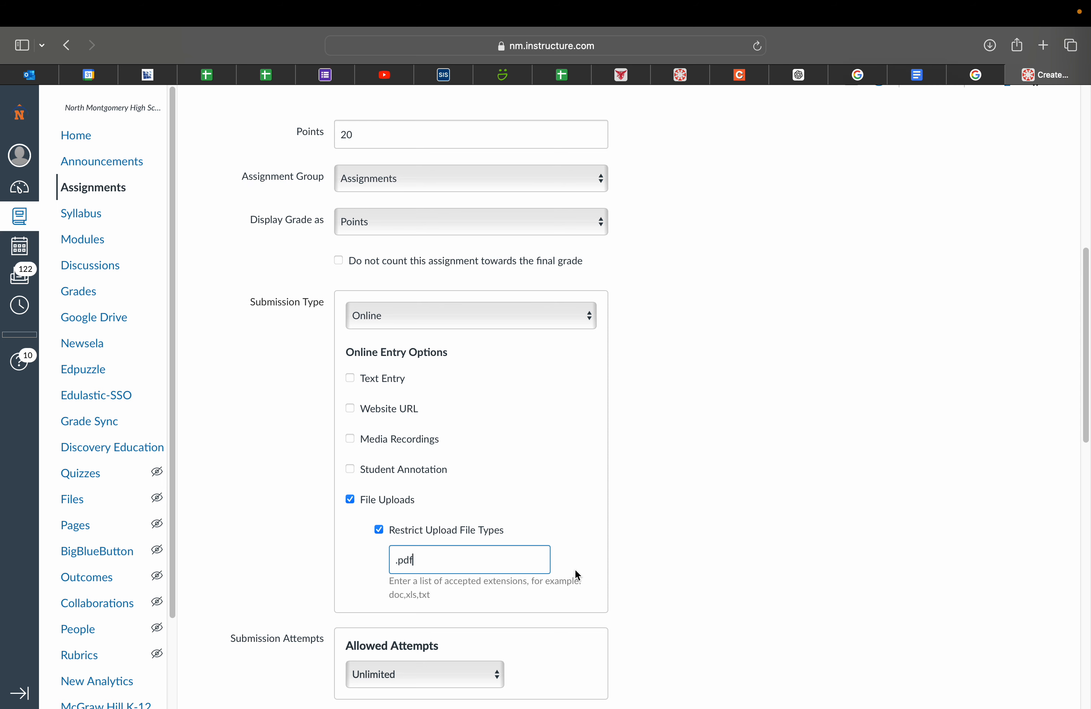
pyautogui.scroll(-1, 575, 575)
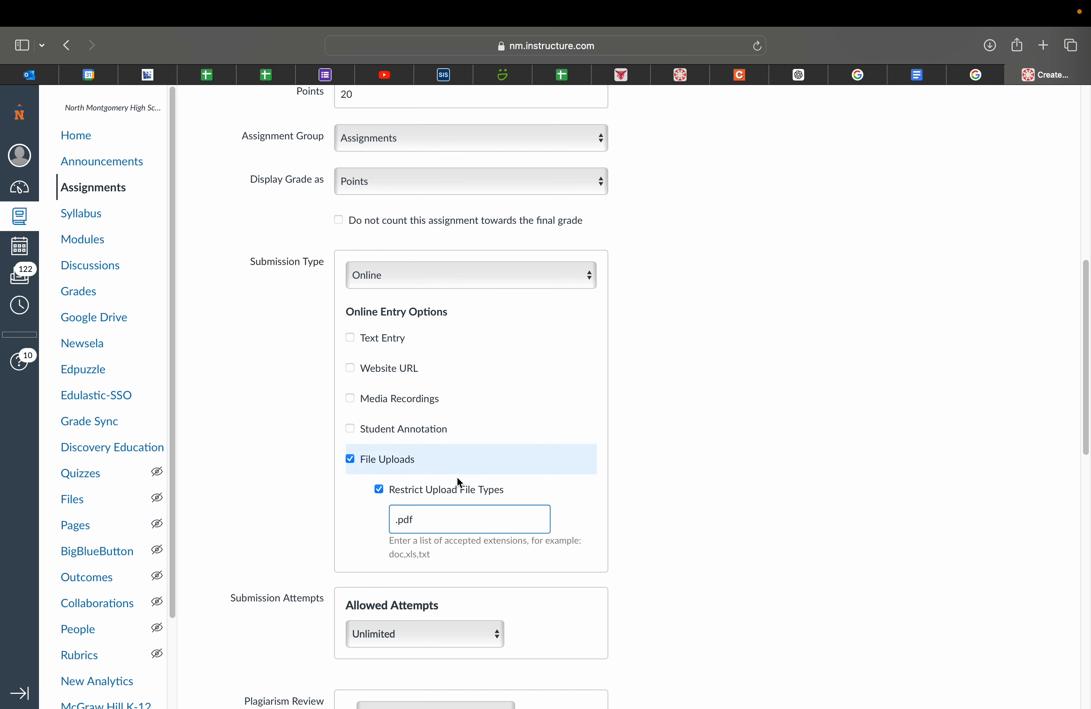
pyautogui.scroll(-7, 488, 525)
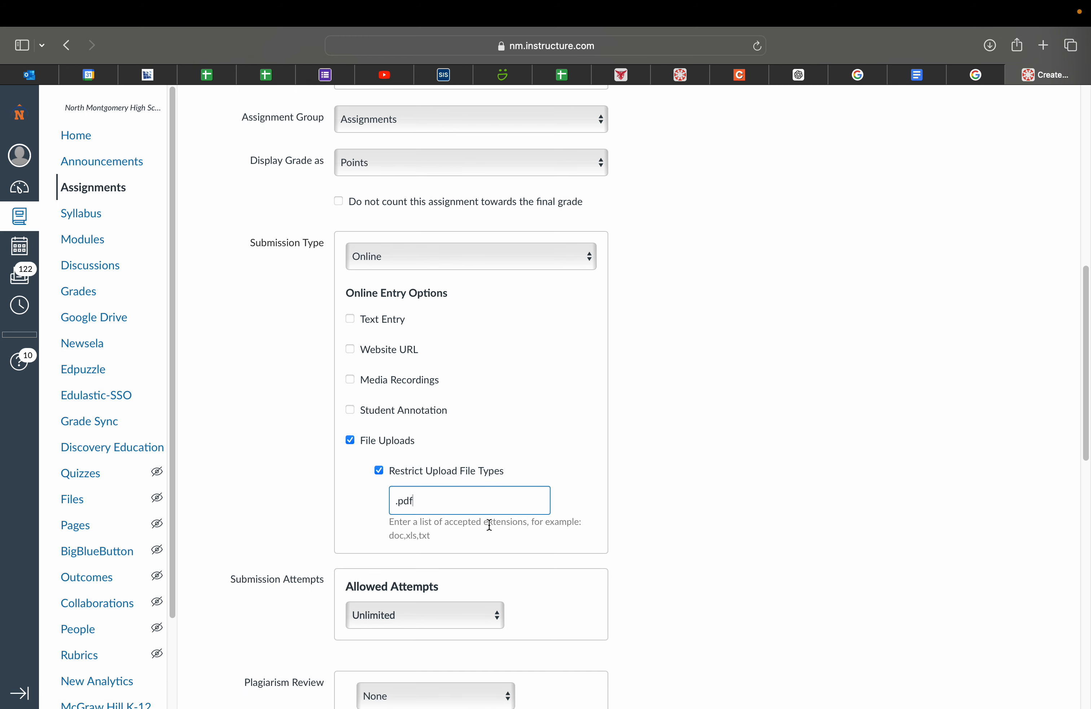
pyautogui.scroll(-1, 489, 522)
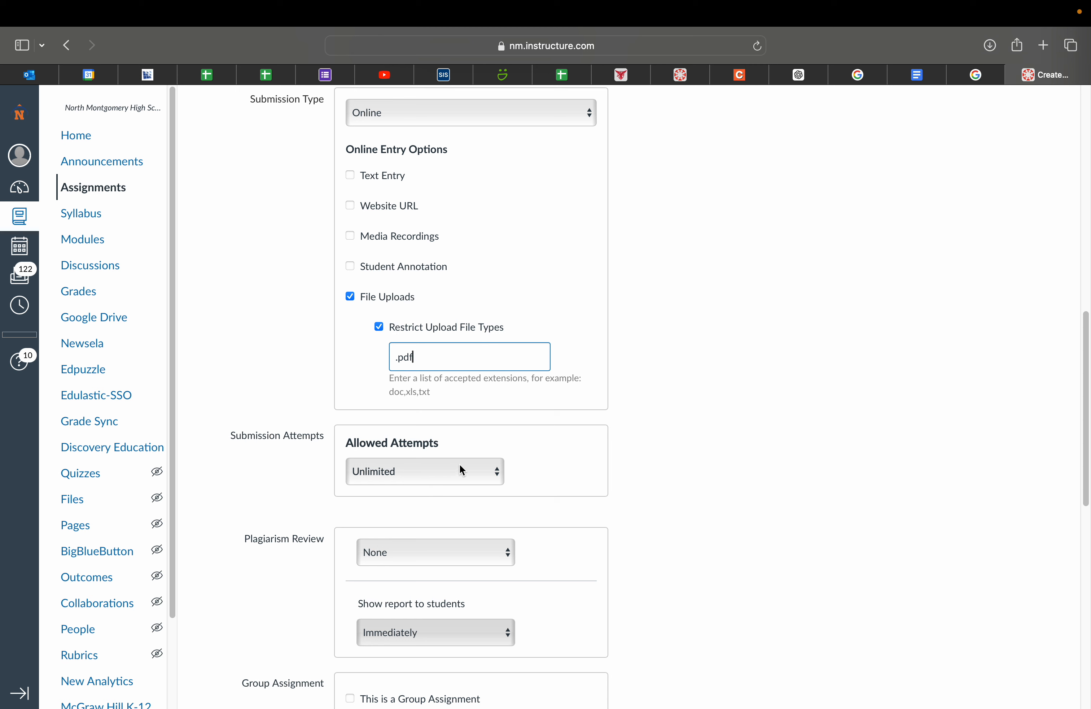
pyautogui.click(482, 475)
pyautogui.click(519, 471)
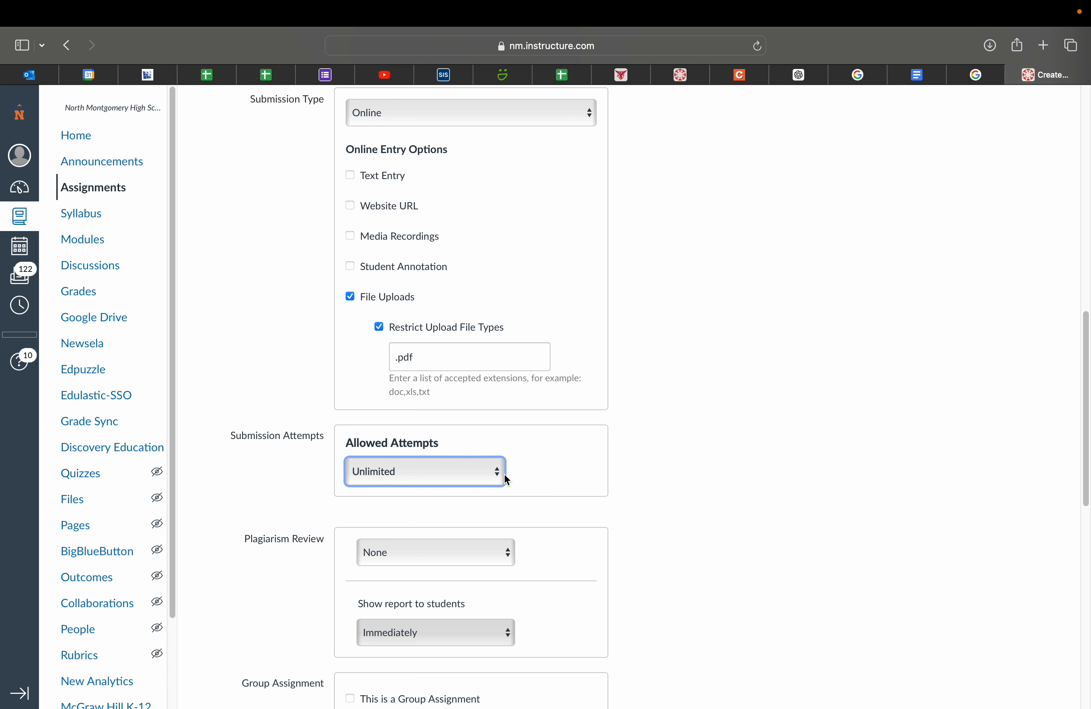
pyautogui.scroll(1, 504, 473)
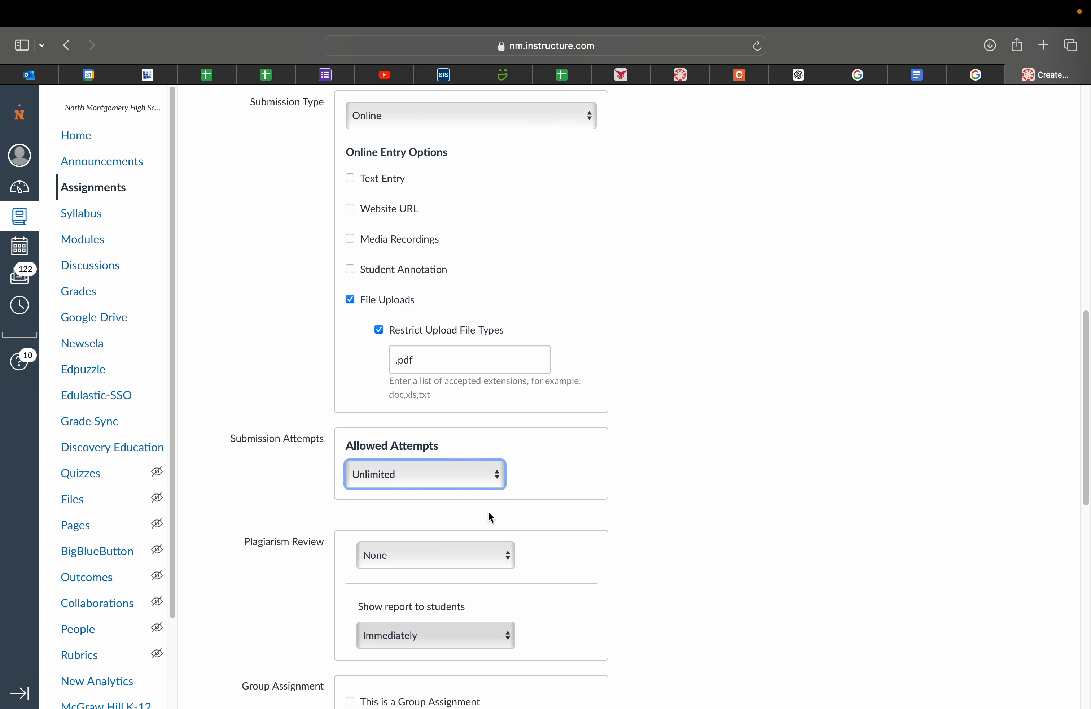
# Step: Examine the plagiarism review tool choices, the group and peer review options, and the PowerSchool sync setting
pyautogui.scroll(-5, 308, 517)
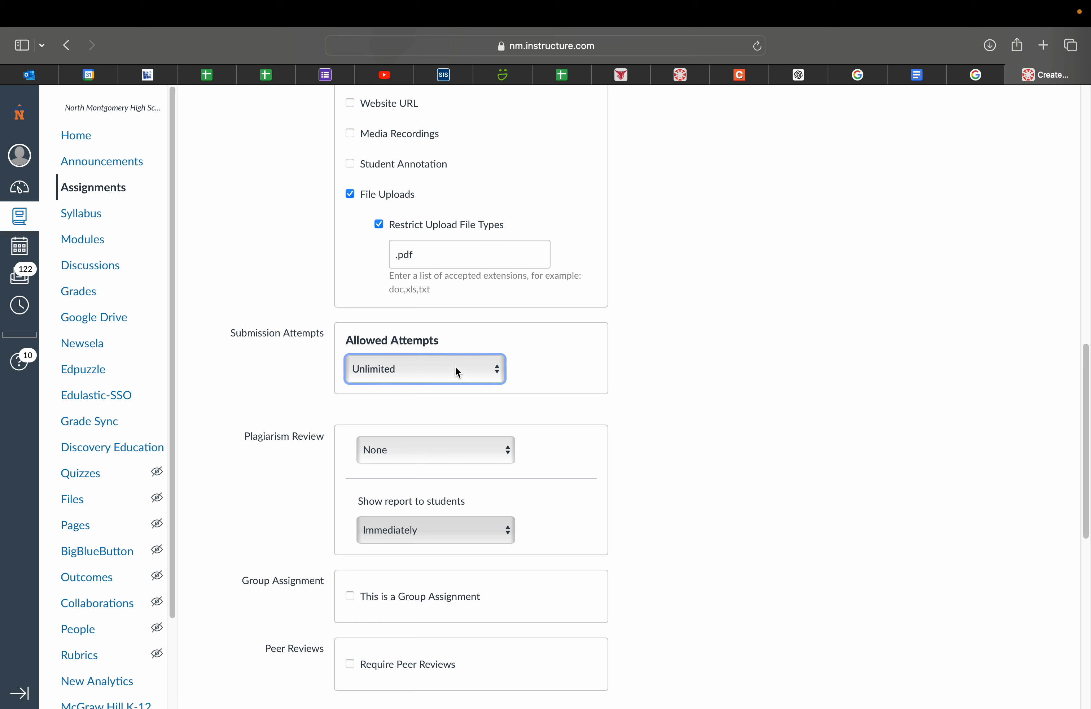
pyautogui.moveTo(251, 436); pyautogui.dragTo(324, 437)
pyautogui.click(322, 436)
pyautogui.scroll(-1, 327, 464)
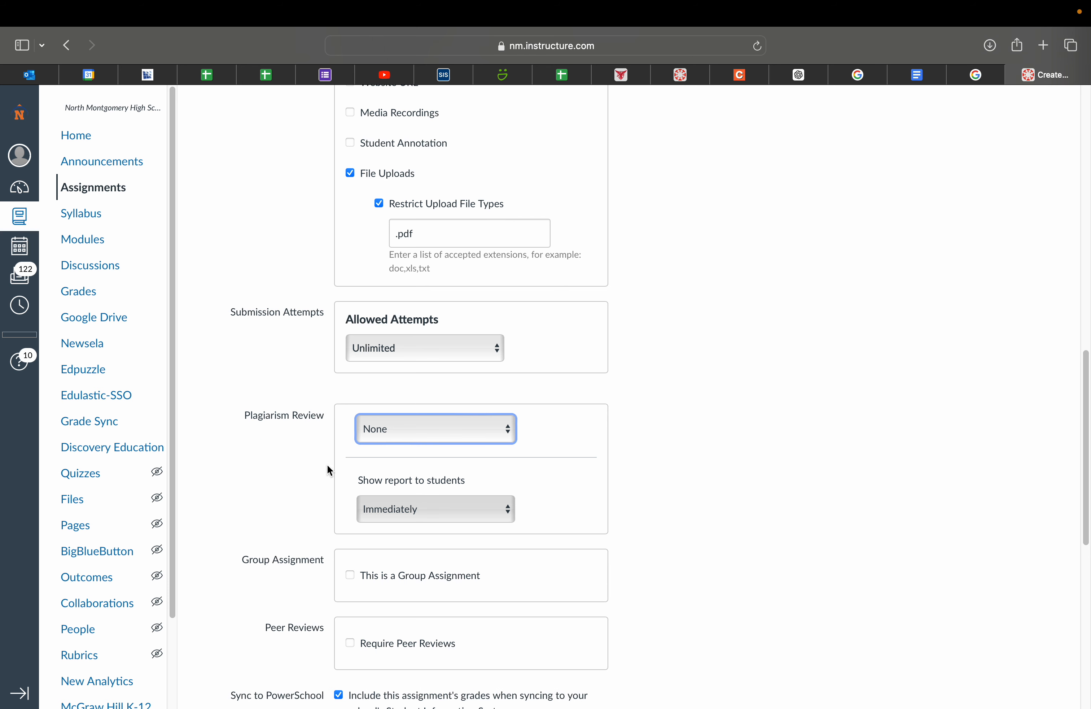
pyautogui.scroll(-3, 285, 419)
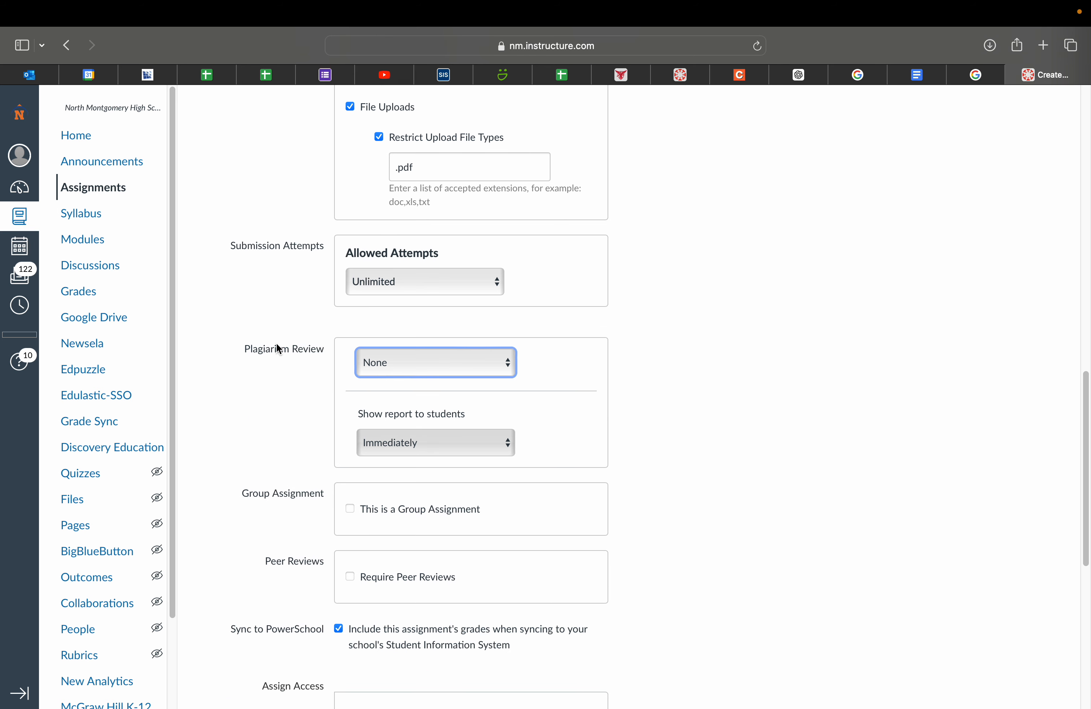
pyautogui.moveTo(246, 349); pyautogui.dragTo(324, 349)
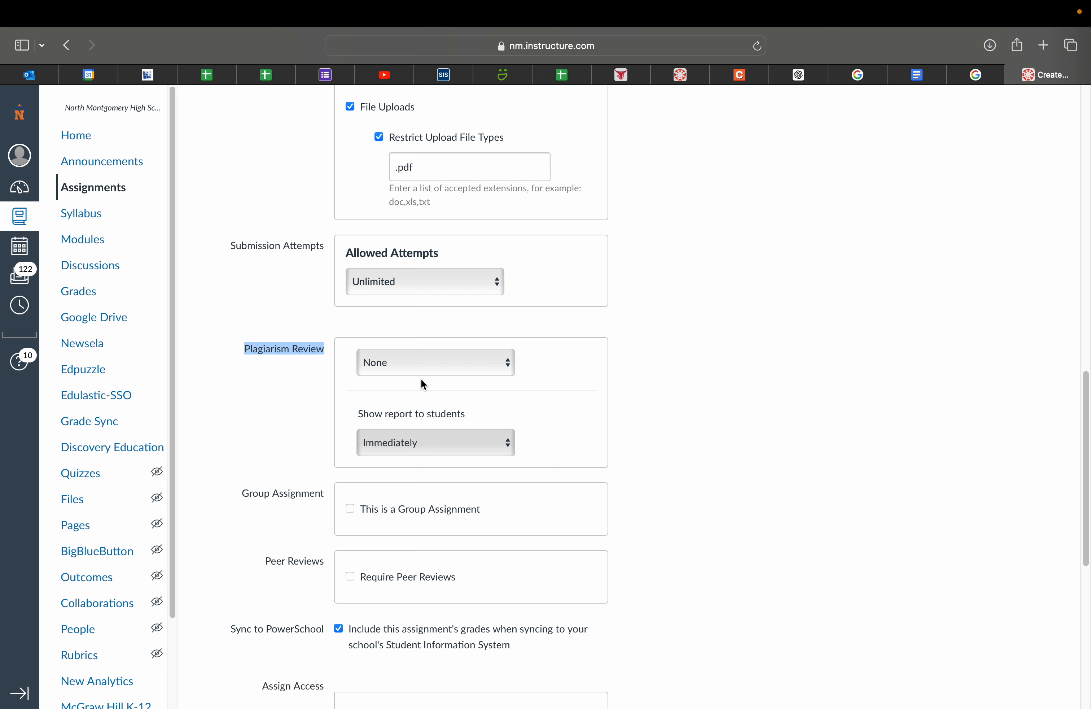
pyautogui.click(508, 359)
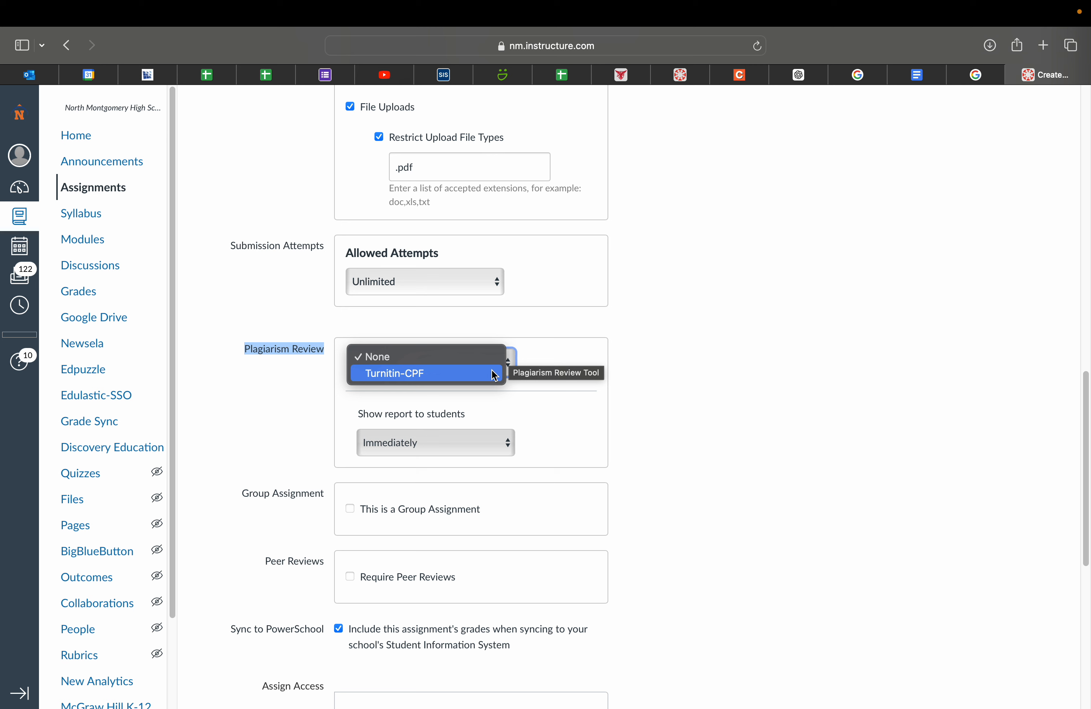
pyautogui.click(539, 380)
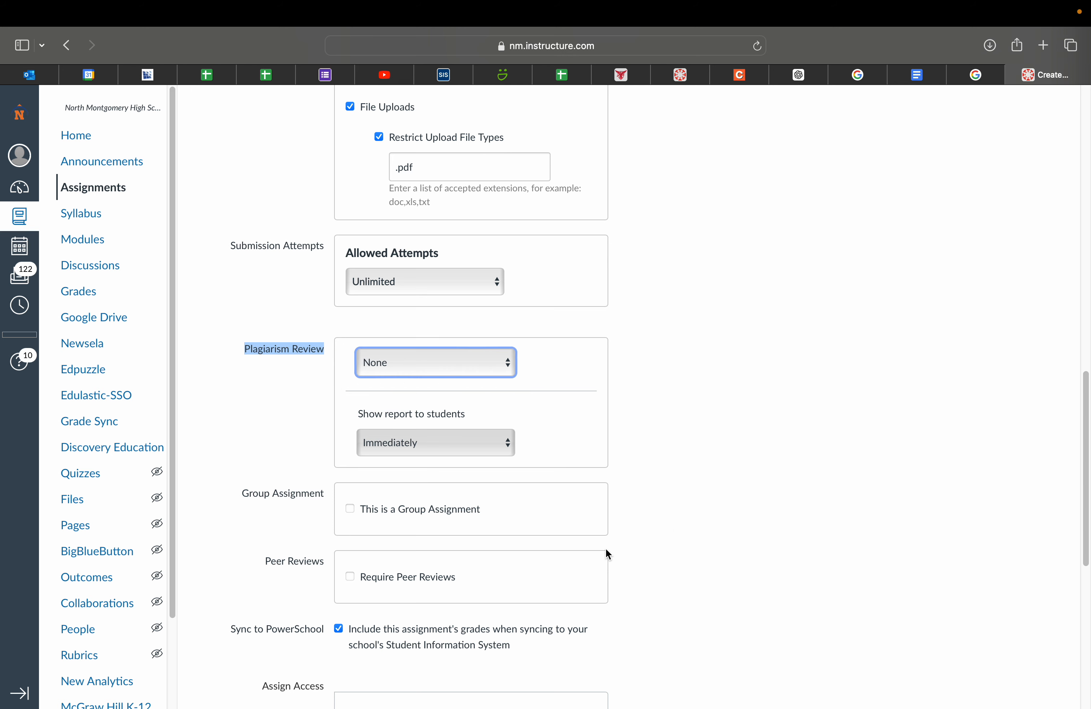
pyautogui.moveTo(377, 445); pyautogui.dragTo(383, 430)
pyautogui.scroll(-5, 556, 455)
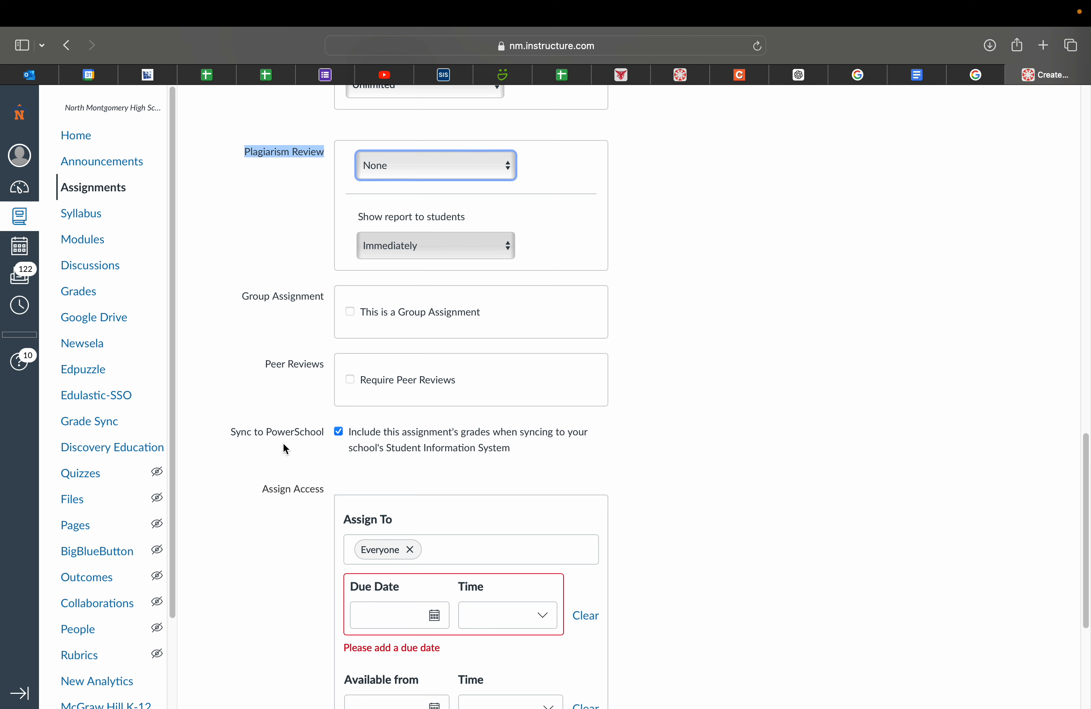
pyautogui.scroll(-3, 284, 444)
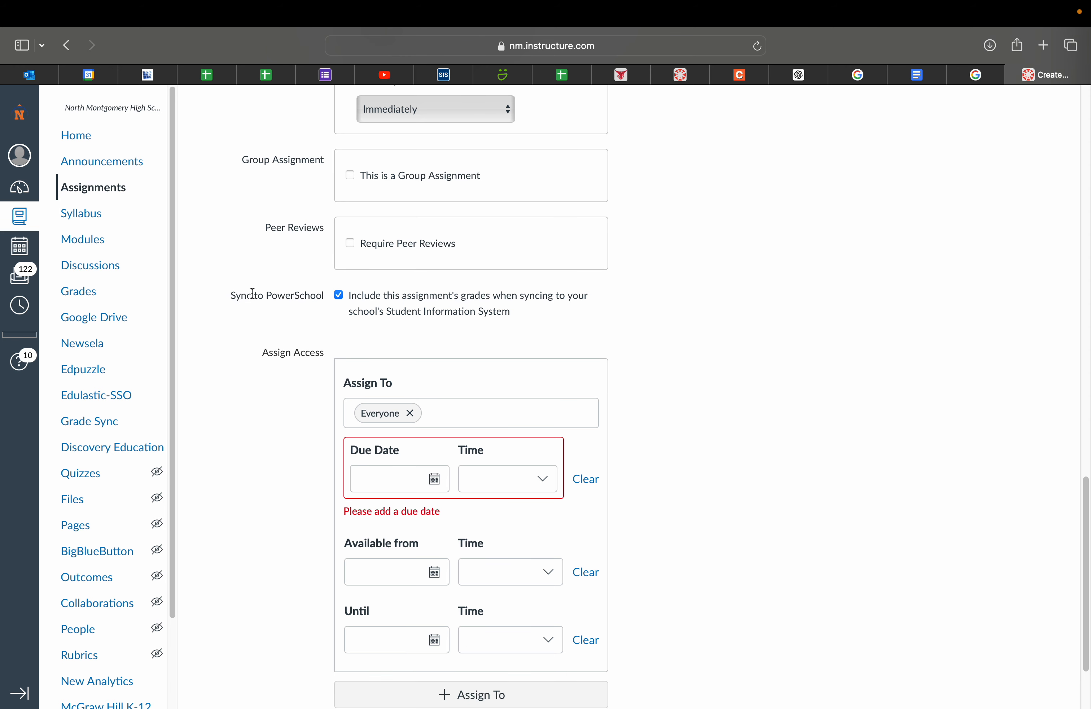
pyautogui.moveTo(268, 294); pyautogui.dragTo(327, 305)
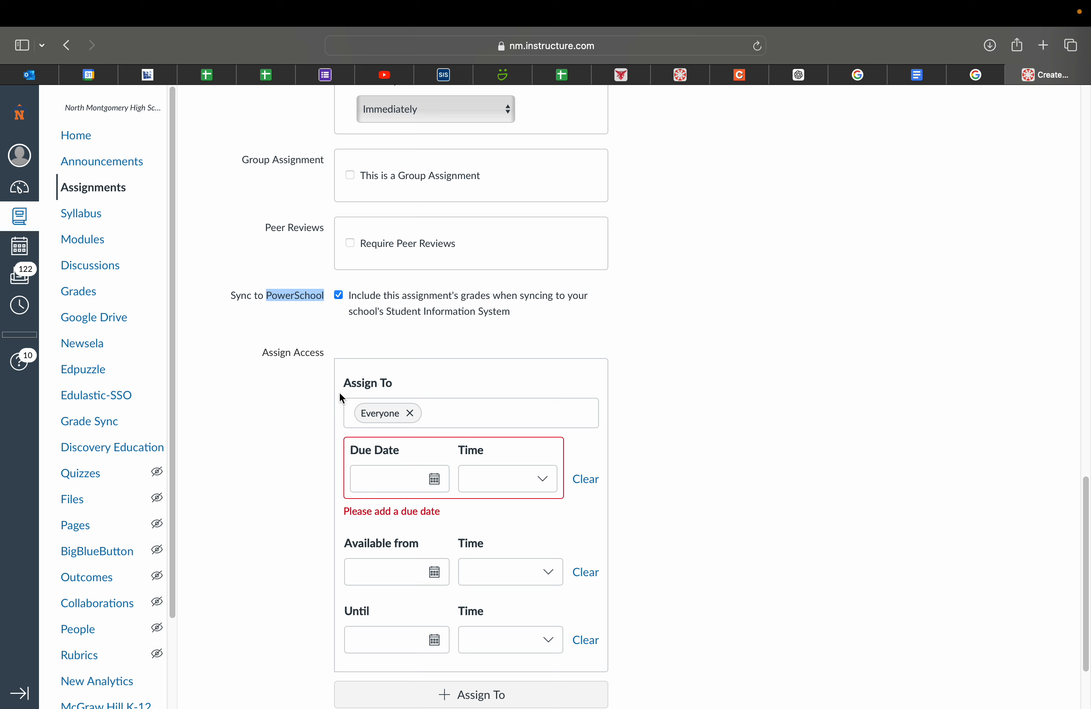
# Step: Set the assignment's due date for everyone to Mar 7, 2025
pyautogui.click(434, 481)
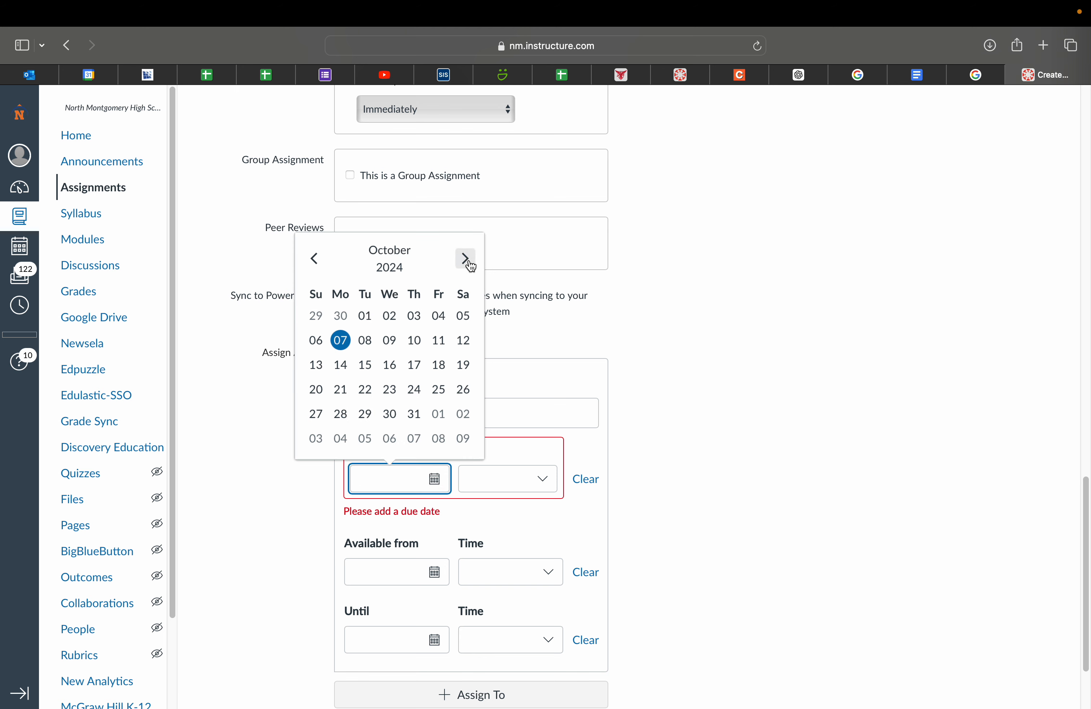
pyautogui.click(468, 262)
pyautogui.click(469, 262)
pyautogui.click(468, 263)
pyautogui.click(468, 263)
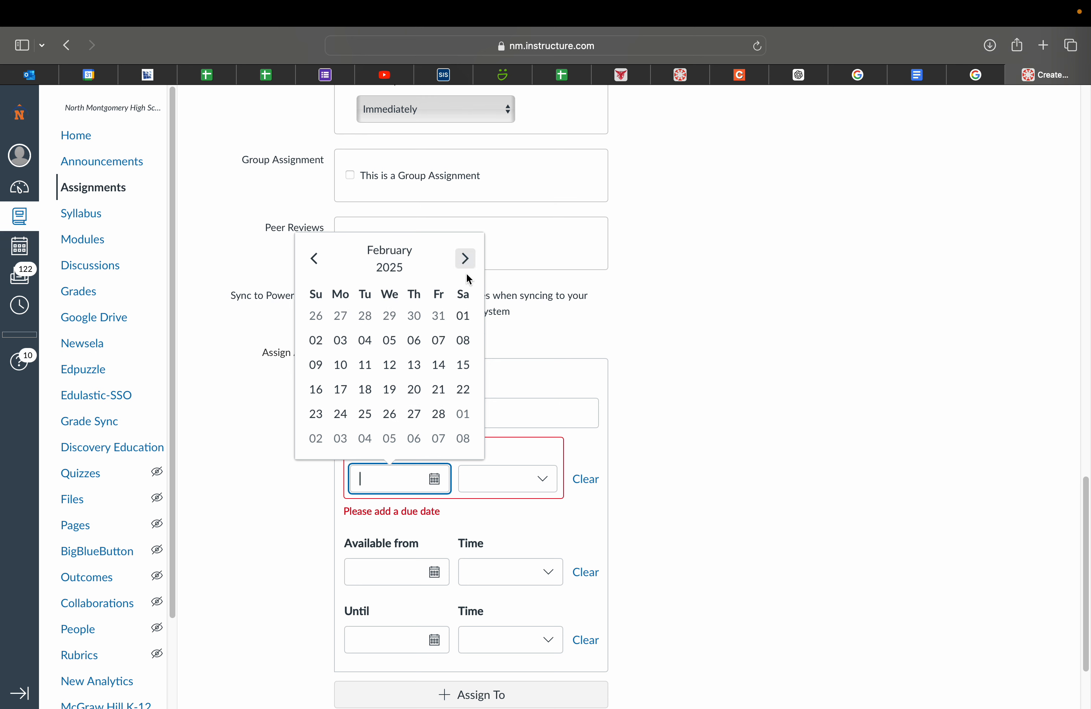
pyautogui.click(465, 258)
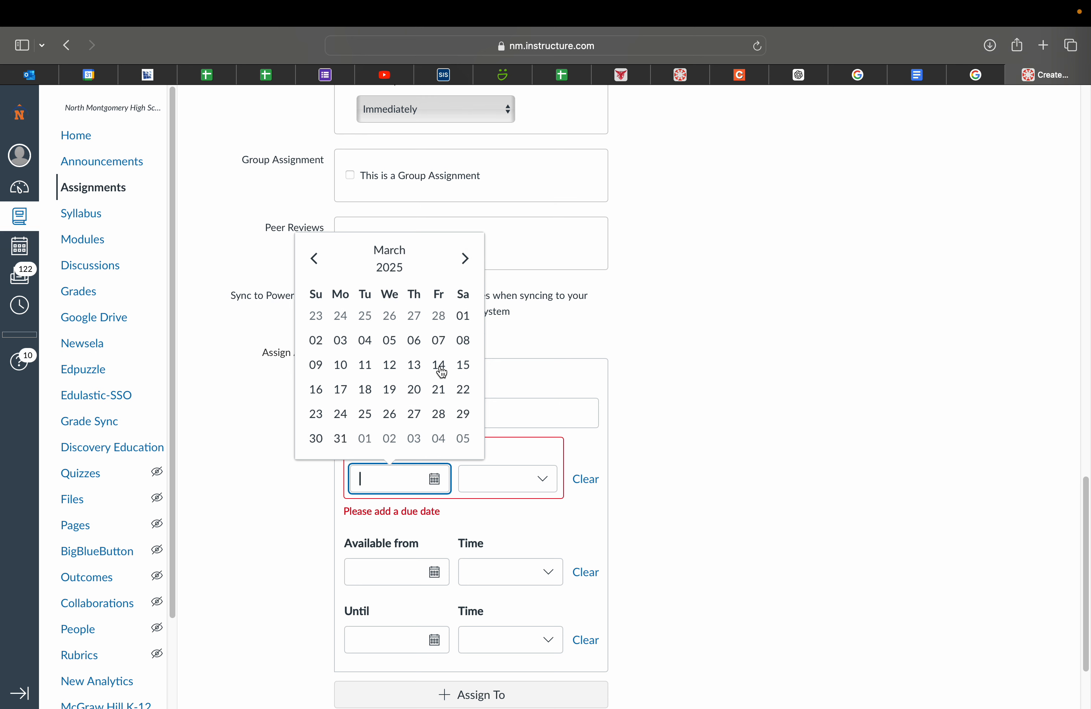
pyautogui.click(440, 342)
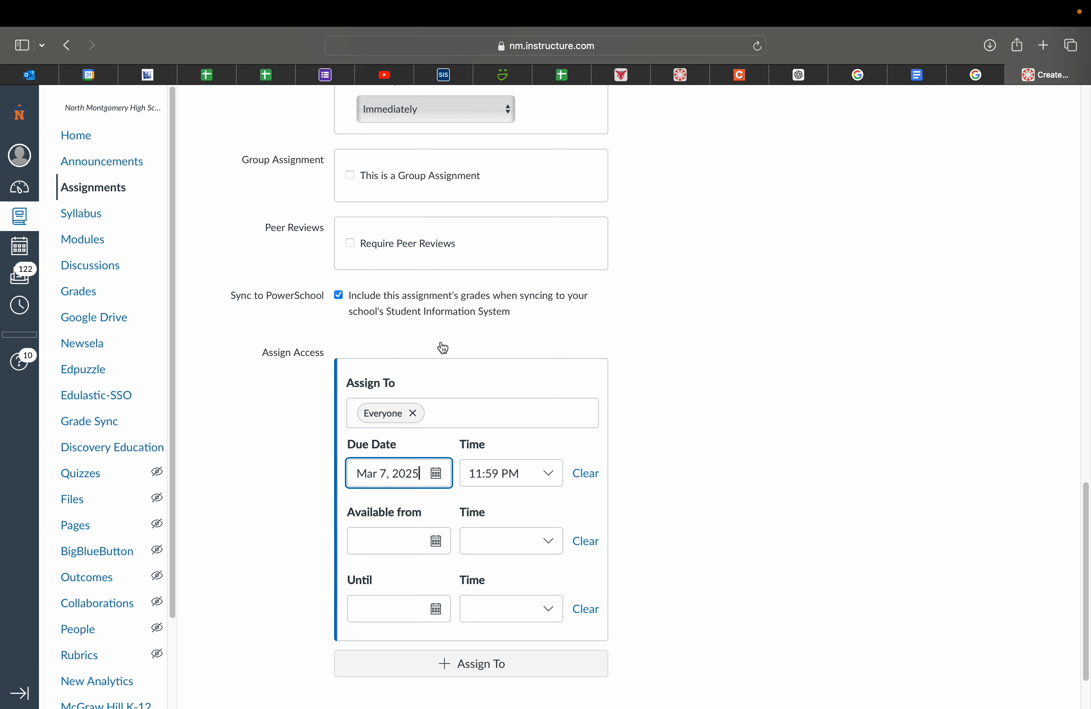
# Step: Save and publish the assignment without notifying users of the change
pyautogui.scroll(-2, 642, 550)
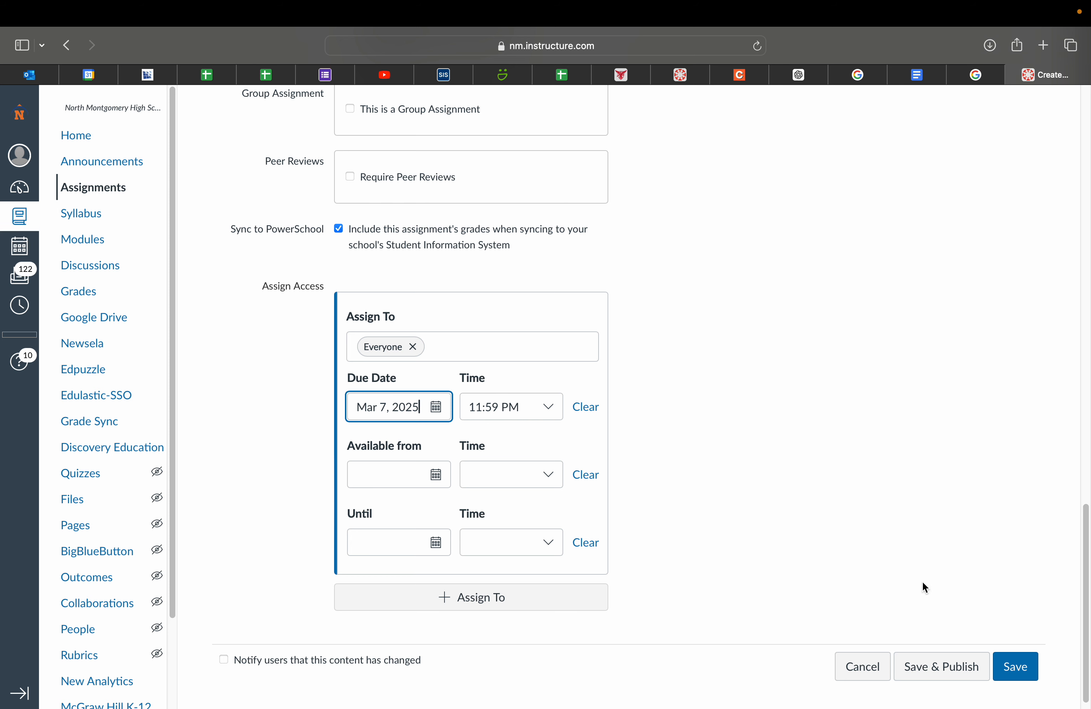
pyautogui.scroll(-1, 807, 559)
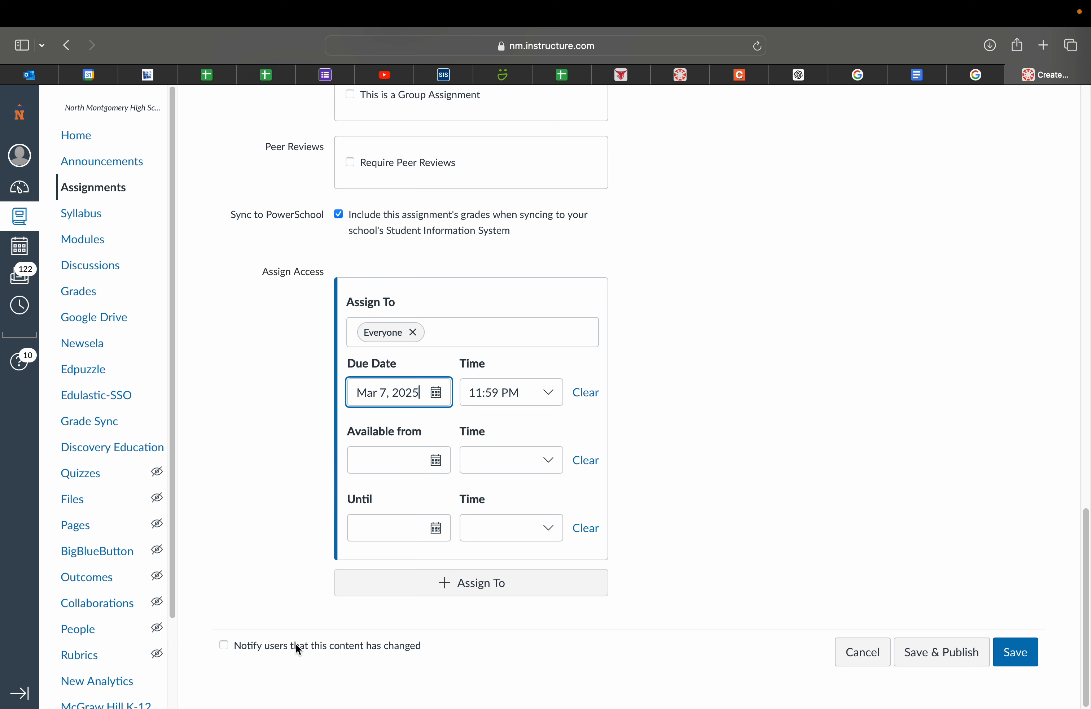
pyautogui.click(955, 655)
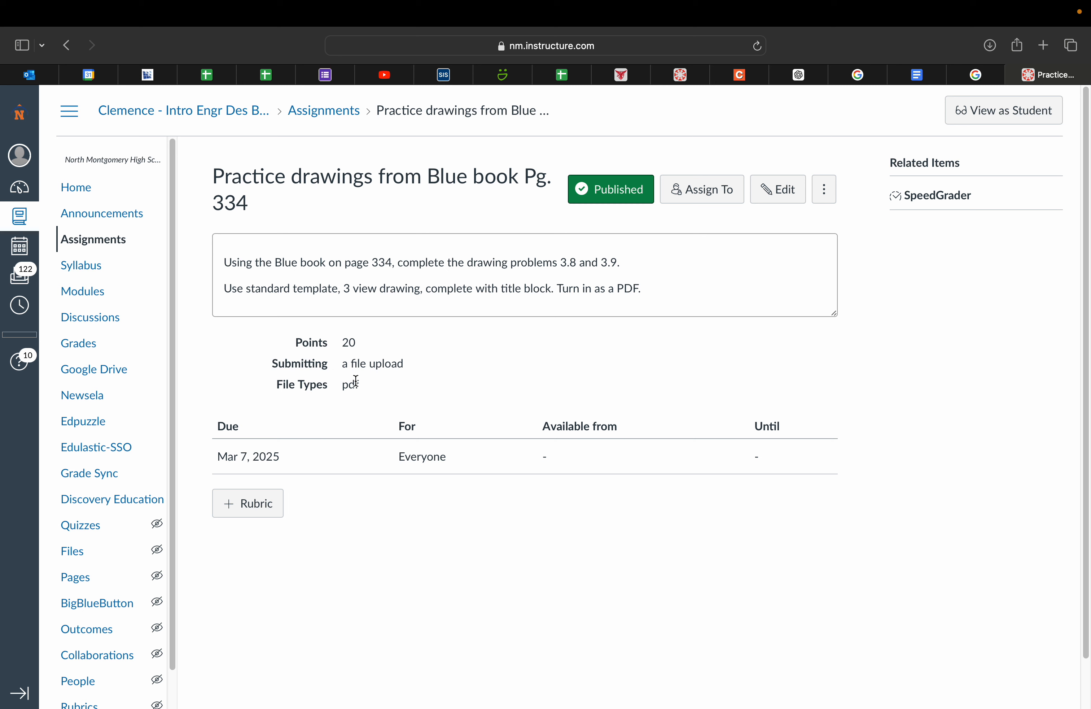
# Step: Start adding a rubric to the assignment and open the search for existing rubrics
pyautogui.click(241, 511)
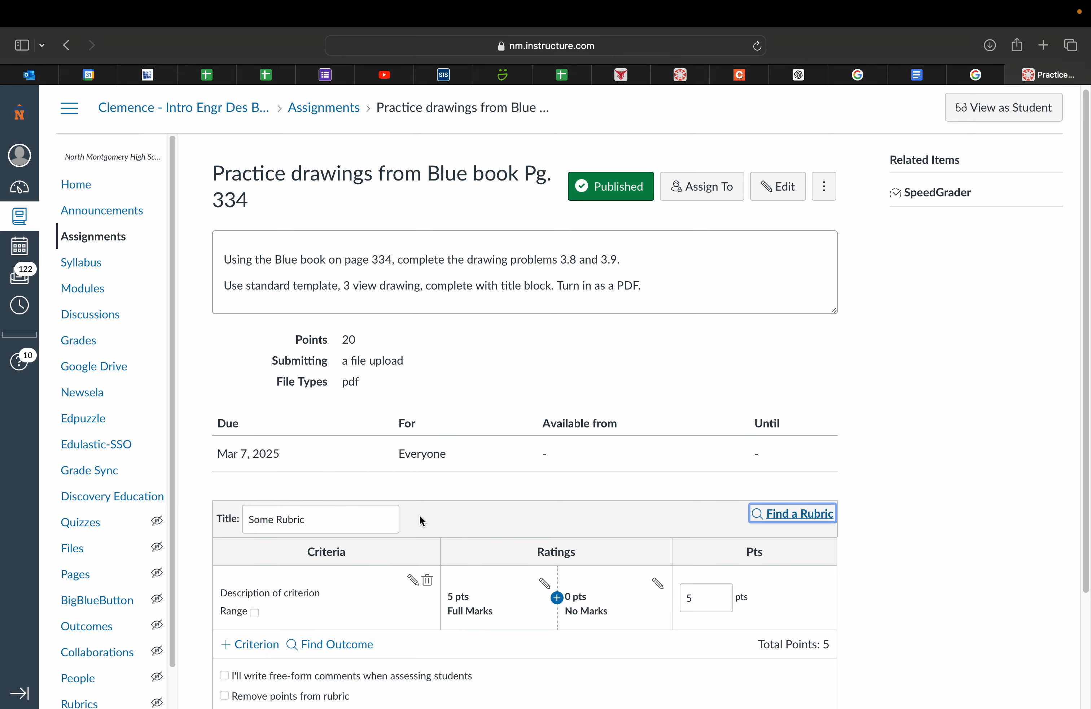
pyautogui.scroll(-3, 419, 514)
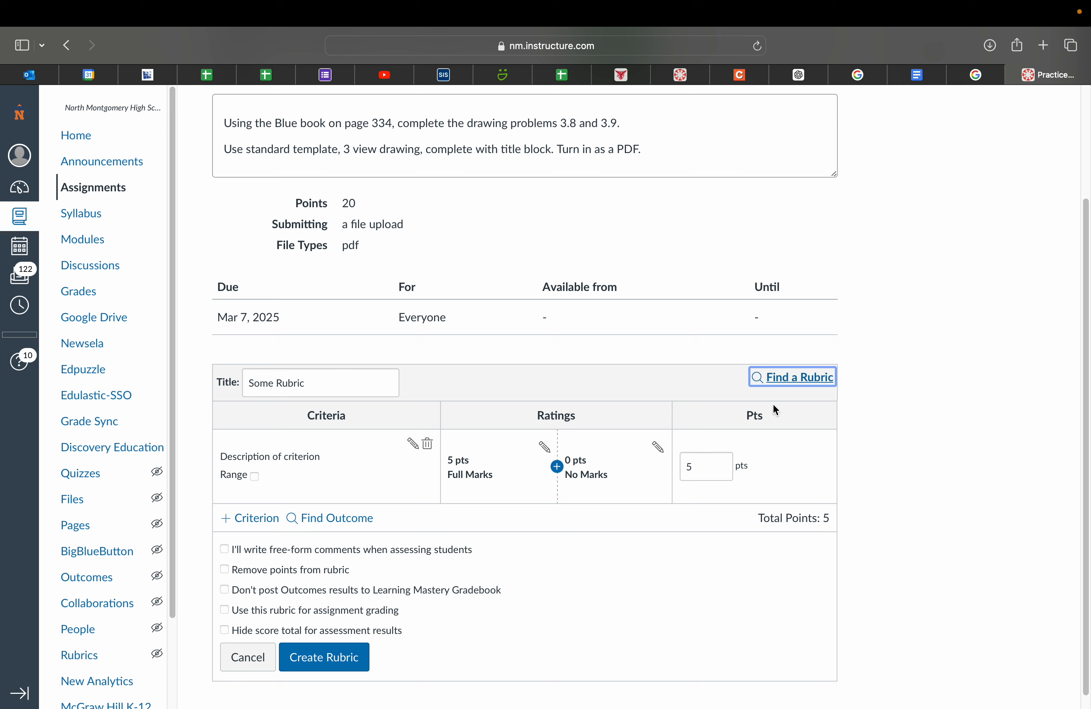
pyautogui.click(787, 382)
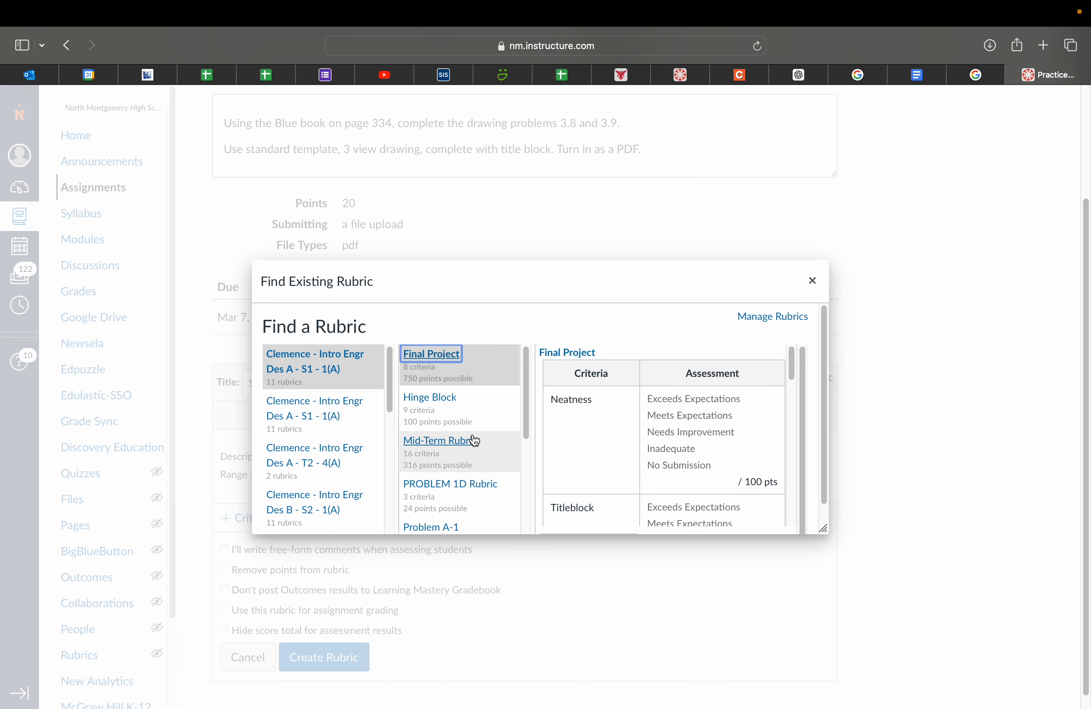
# Step: Look through the existing rubrics listed for the first Intro Engr Des A - S1 - 1(A) course
pyautogui.scroll(-1, 474, 441)
pyautogui.scroll(-1, 474, 441)
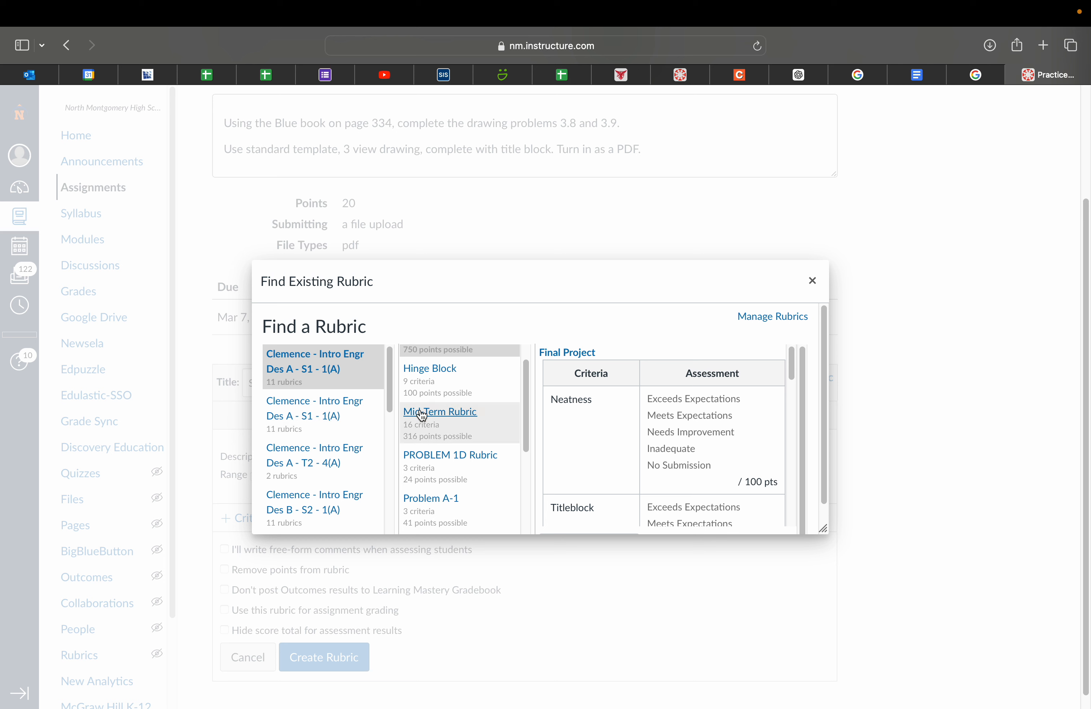
pyautogui.scroll(-1, 453, 434)
pyautogui.scroll(-5, 453, 434)
pyautogui.scroll(-3, 453, 432)
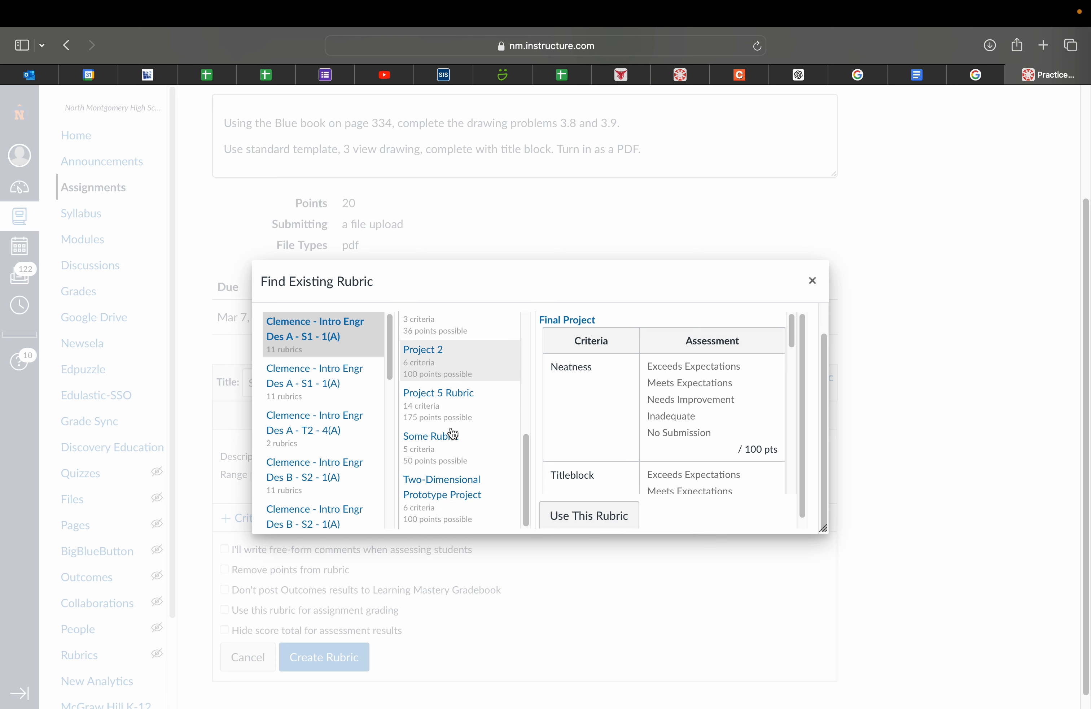
pyautogui.scroll(2, 455, 448)
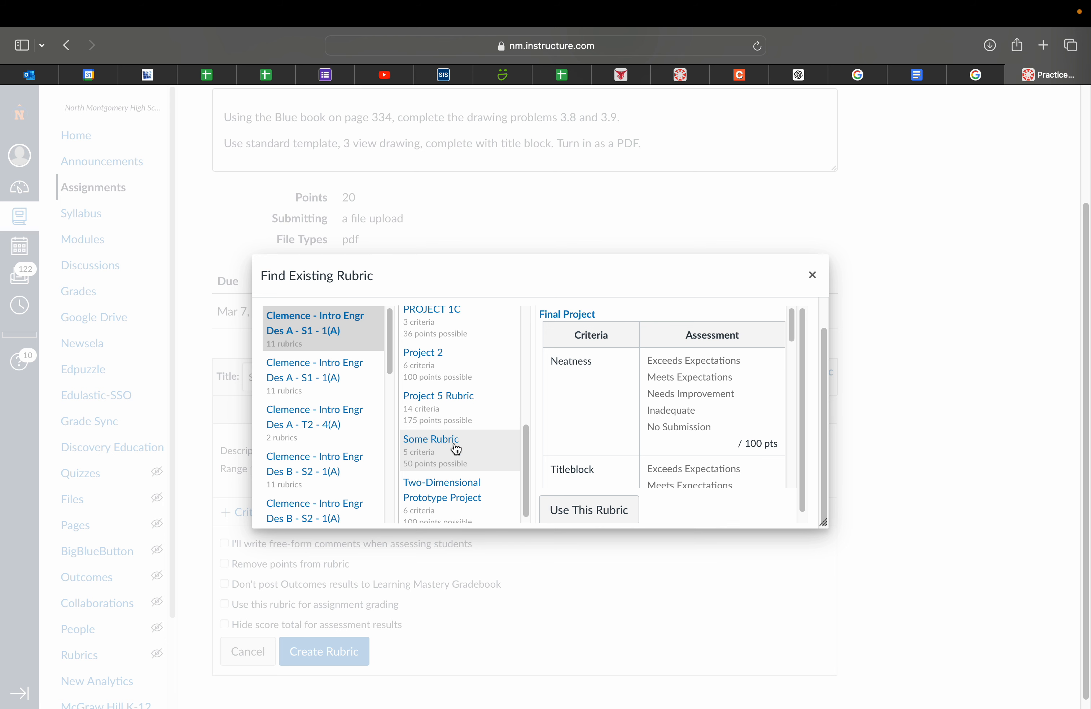
pyautogui.scroll(5, 460, 448)
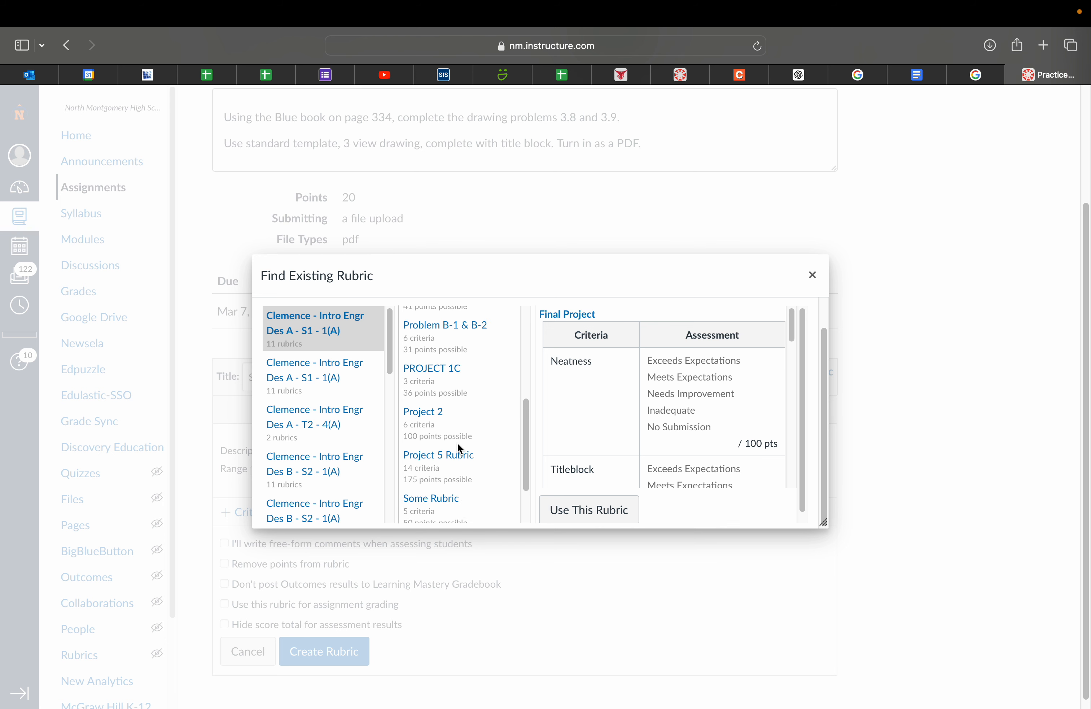
pyautogui.scroll(5, 459, 448)
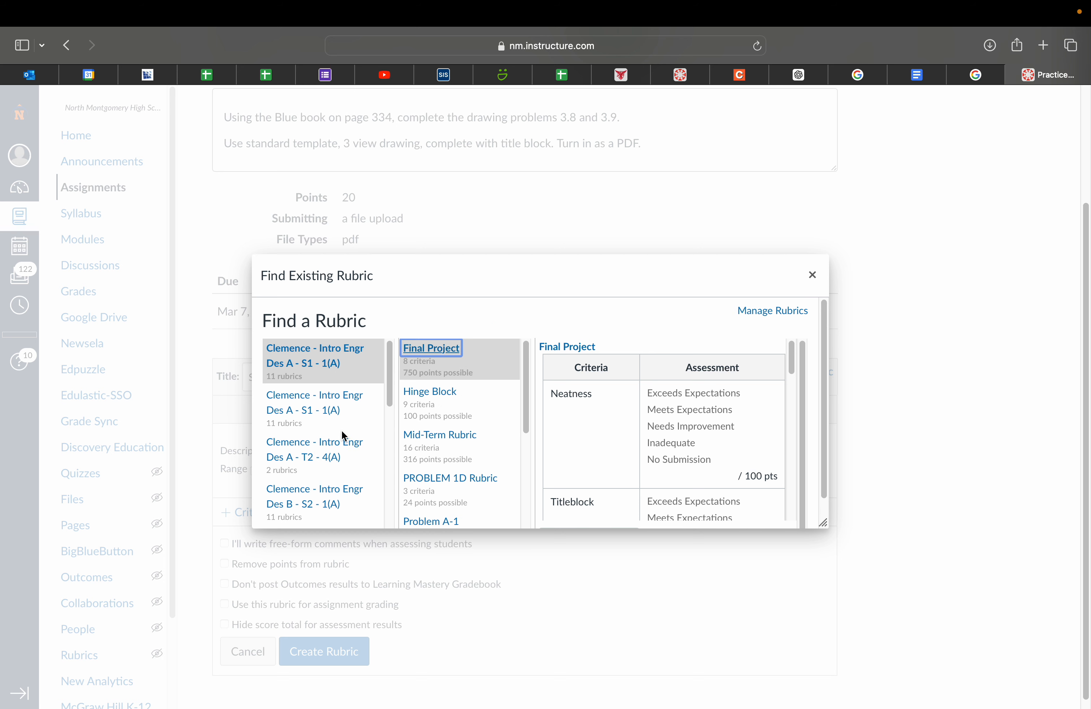
# Step: Preview the two IED performance-based rubrics from Intro Engr Des A - T2 - 4(A) and look through the other courses that have rubrics
pyautogui.click(361, 466)
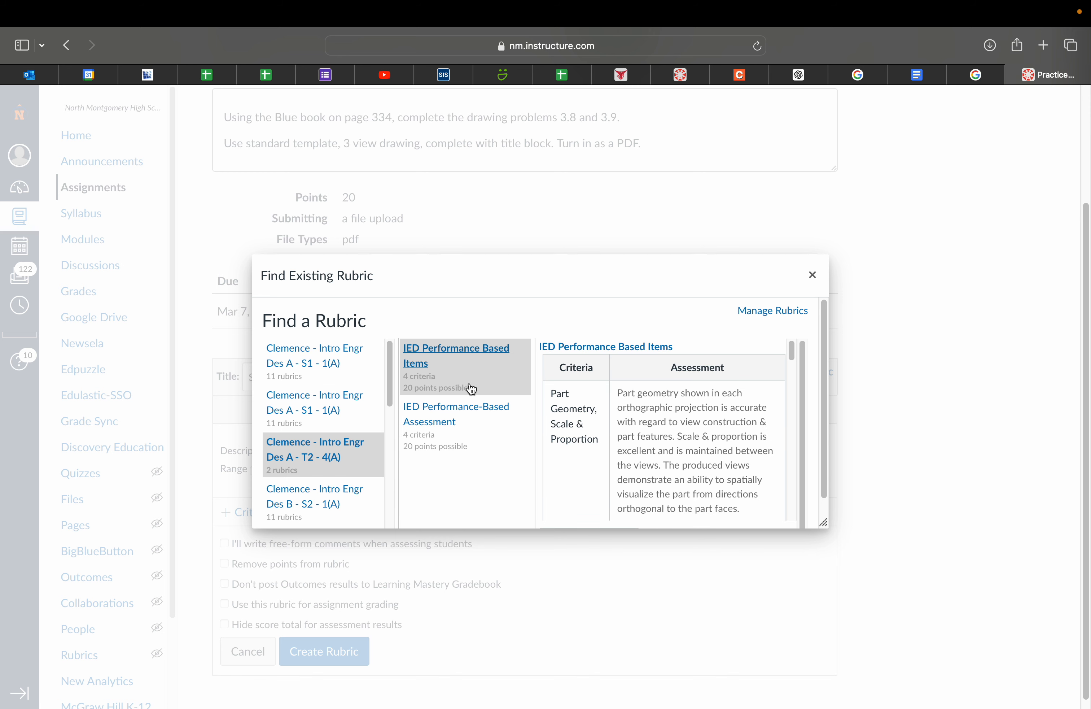
pyautogui.click(480, 435)
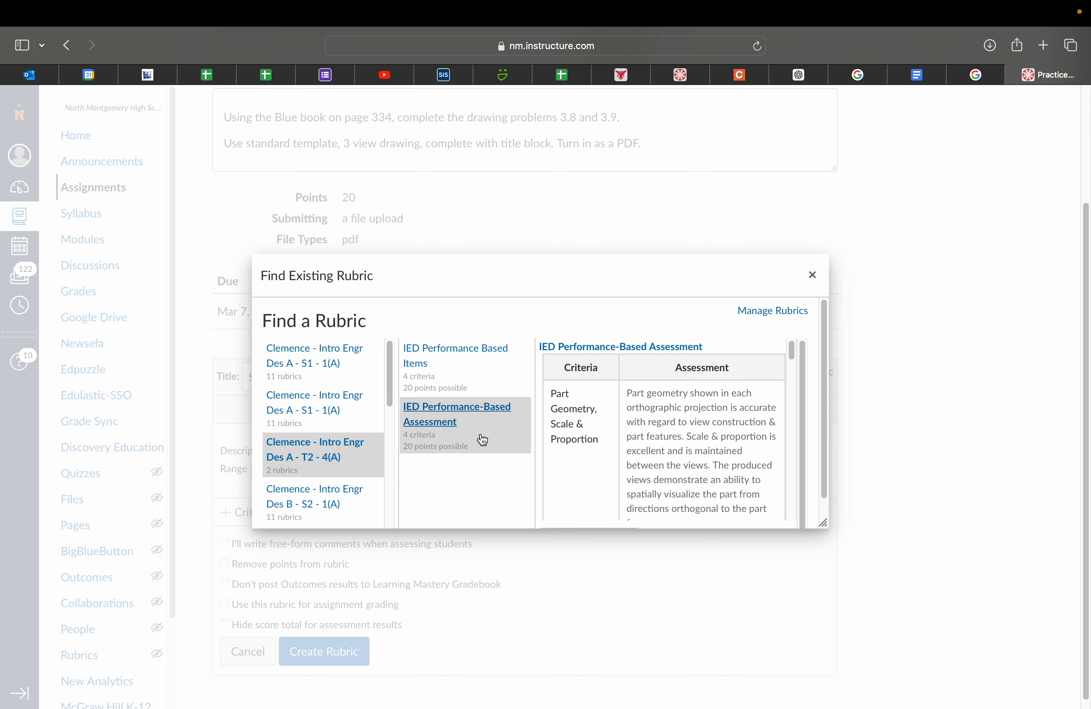
pyautogui.scroll(-3, 327, 495)
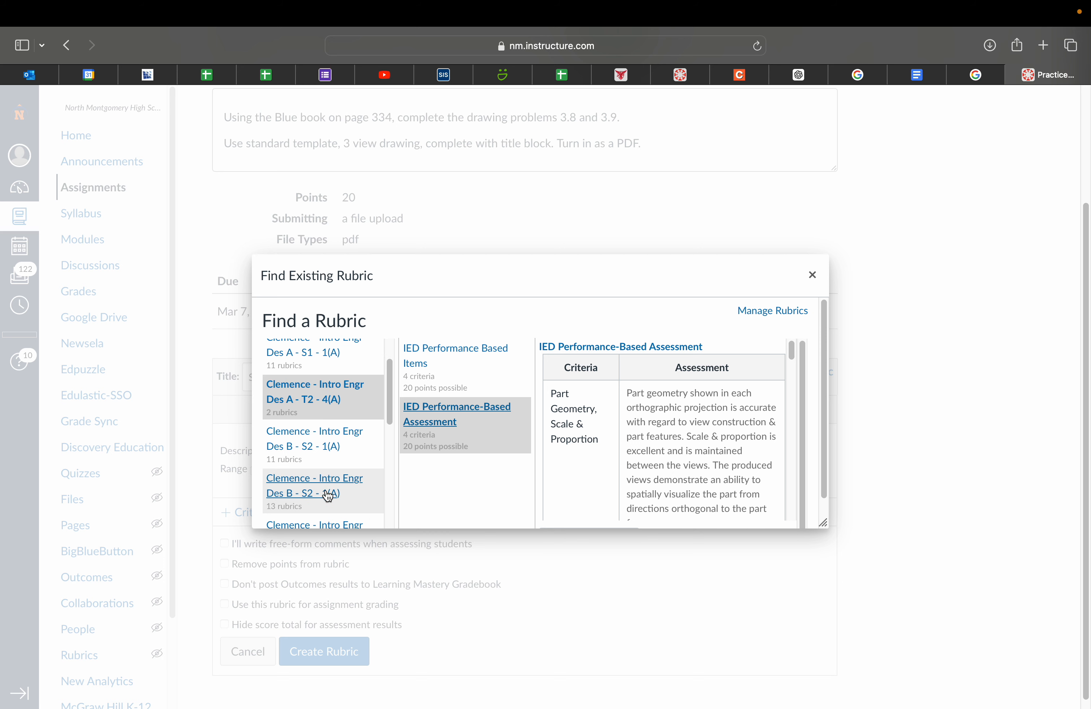
pyautogui.scroll(-2, 326, 483)
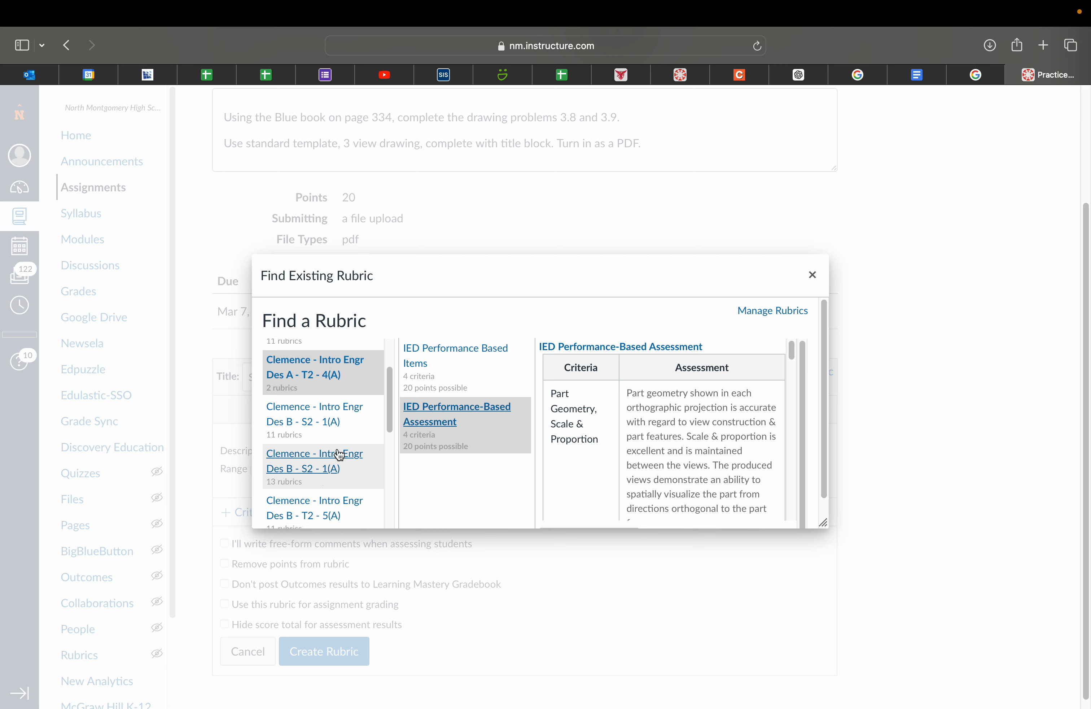
pyautogui.scroll(-3, 338, 453)
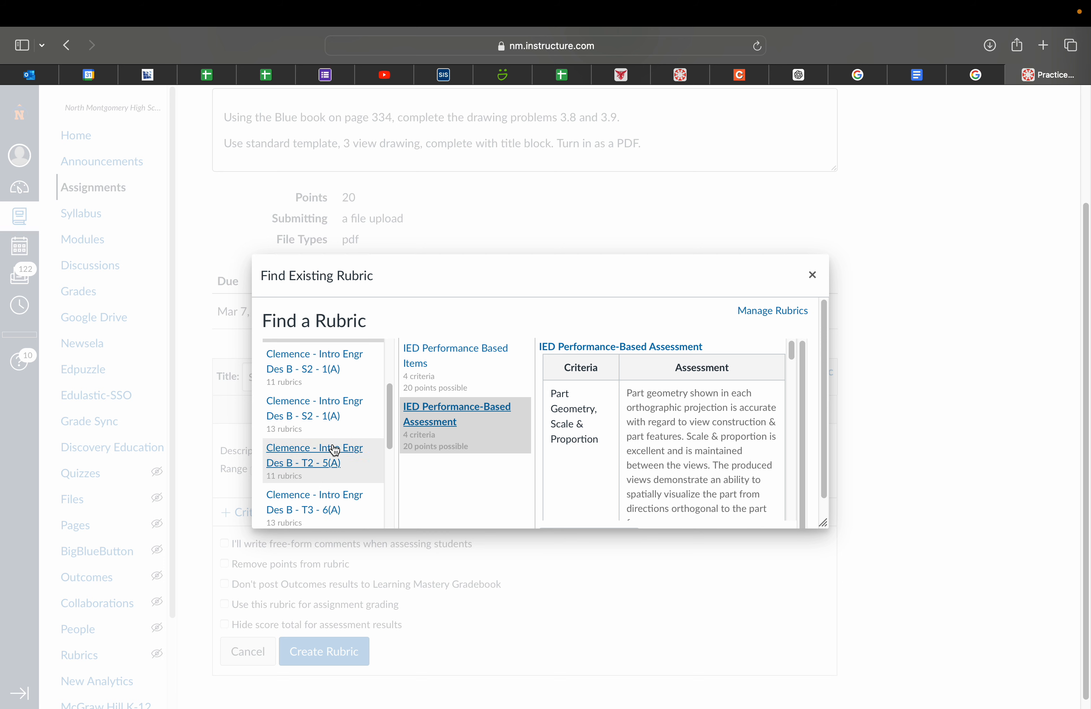
pyautogui.scroll(-2, 334, 451)
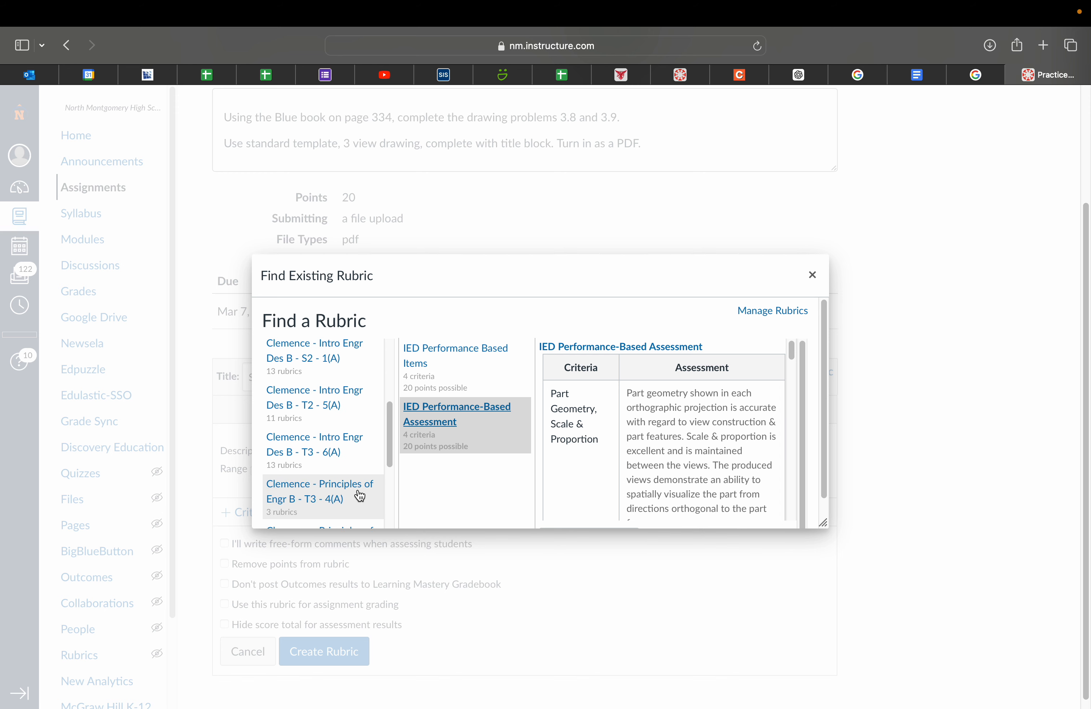
pyautogui.scroll(10, 360, 494)
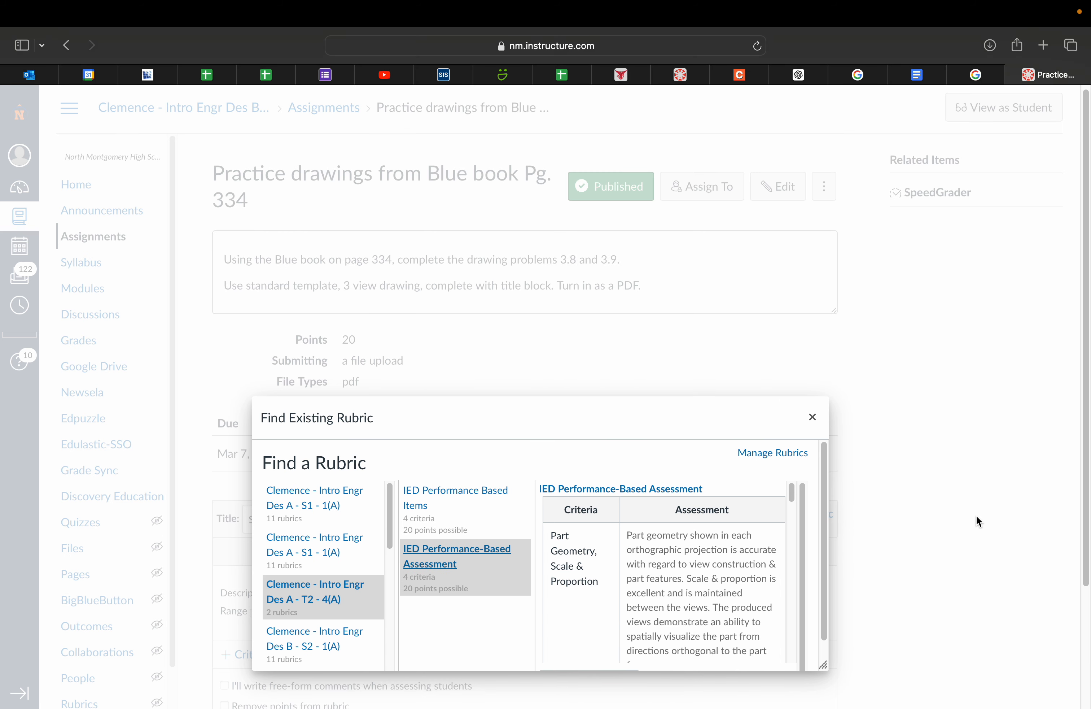
pyautogui.scroll(-3, 920, 536)
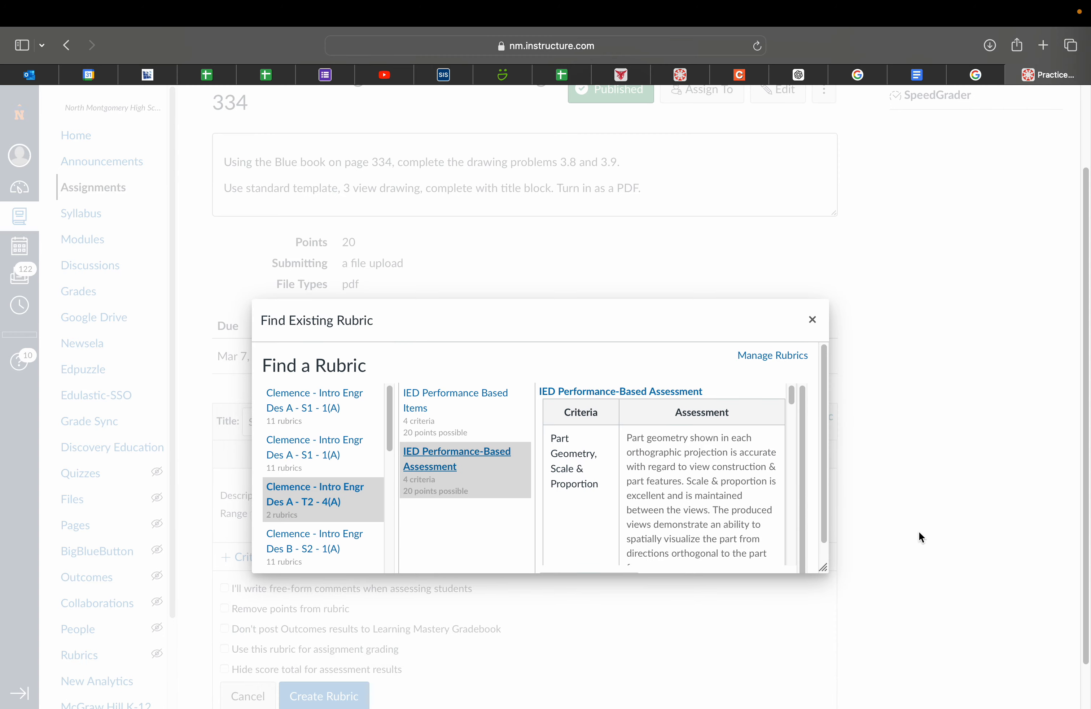
# Step: Preview the PROBLEM 1D Rubric, Problem A-1 and Problem B-1 & B-2 rubrics from the first Intro Engr Des A - S1 - 1(A) course
pyautogui.click(368, 422)
pyautogui.scroll(-1, 469, 499)
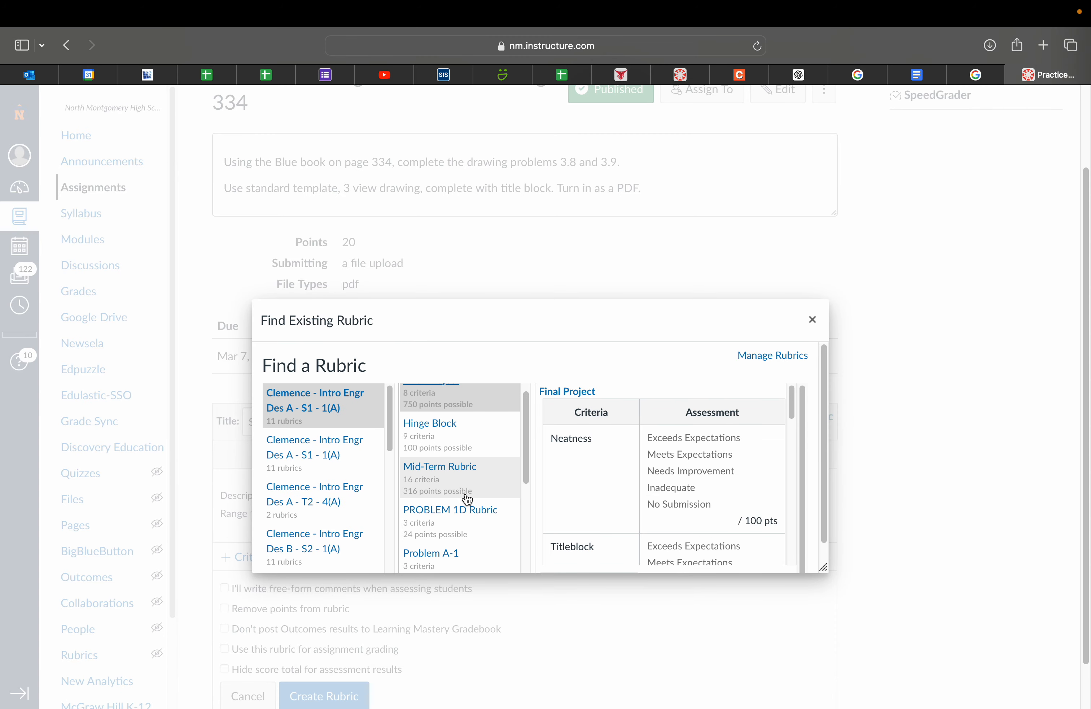
pyautogui.click(489, 525)
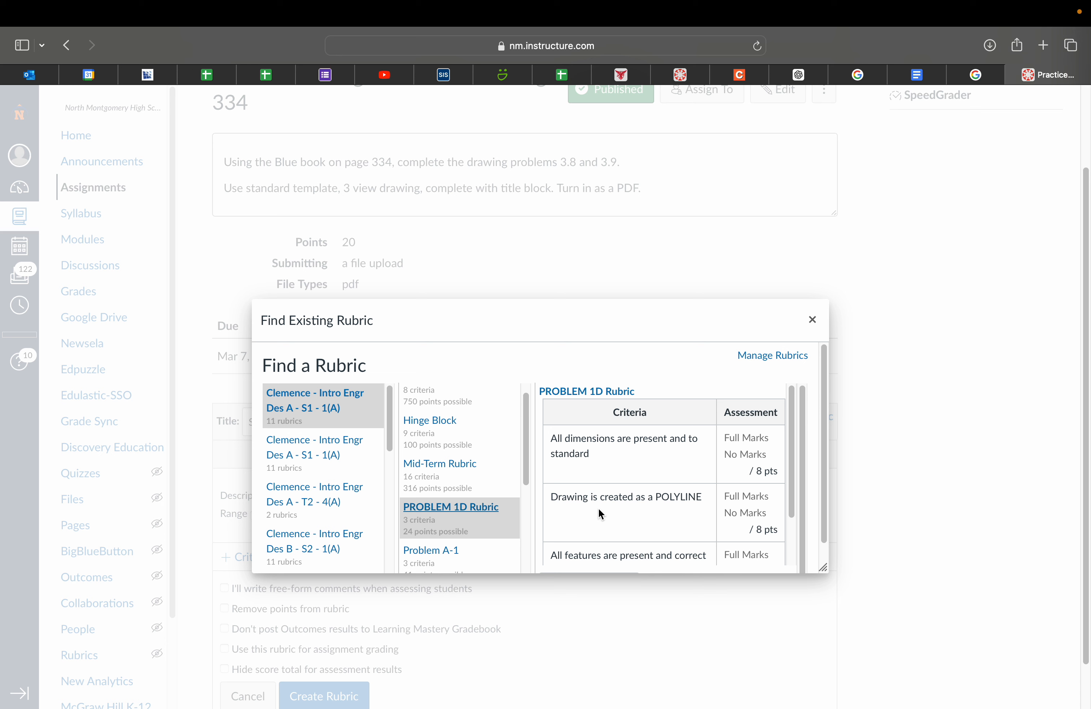
pyautogui.scroll(-1, 482, 529)
pyautogui.scroll(-1, 483, 529)
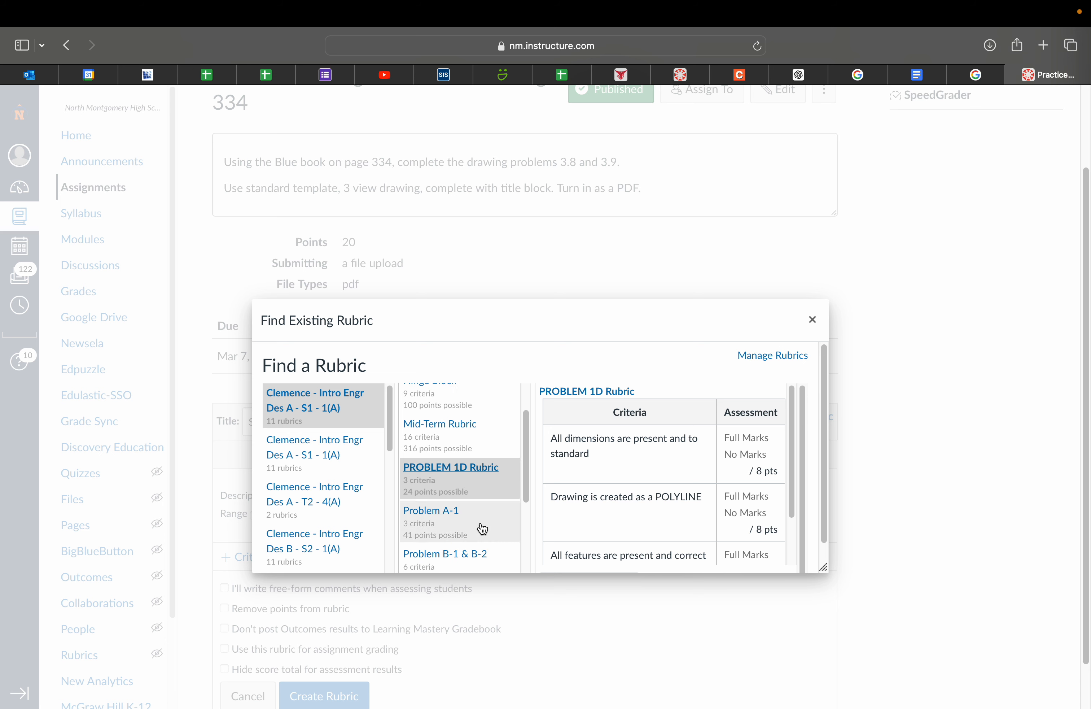
pyautogui.click(480, 505)
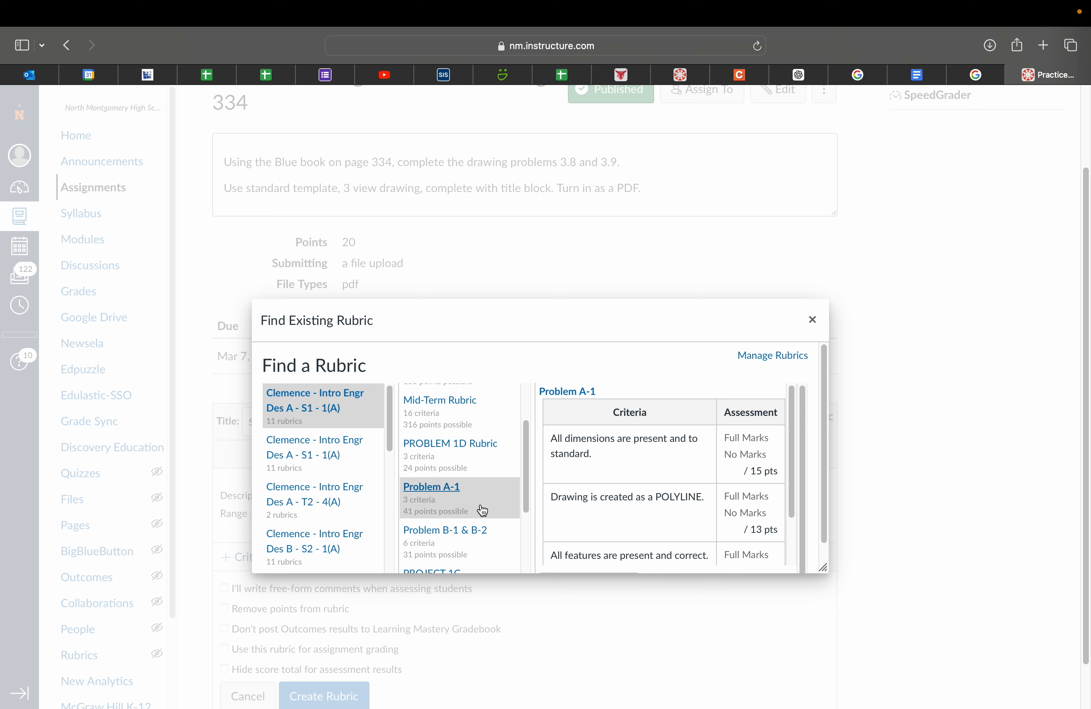
pyautogui.click(486, 550)
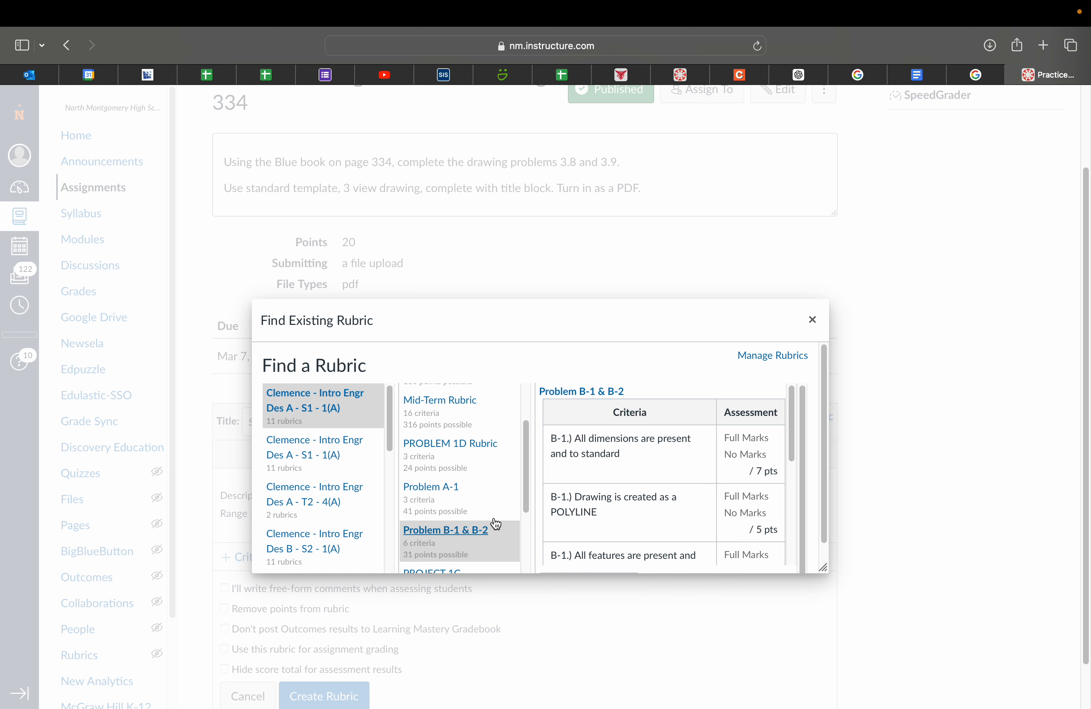
# Step: Preview the Final Project, Hinge Block and Some Rubric rubrics, reading the Some Rubric criteria through to the end
pyautogui.scroll(2, 479, 461)
pyautogui.scroll(3, 479, 460)
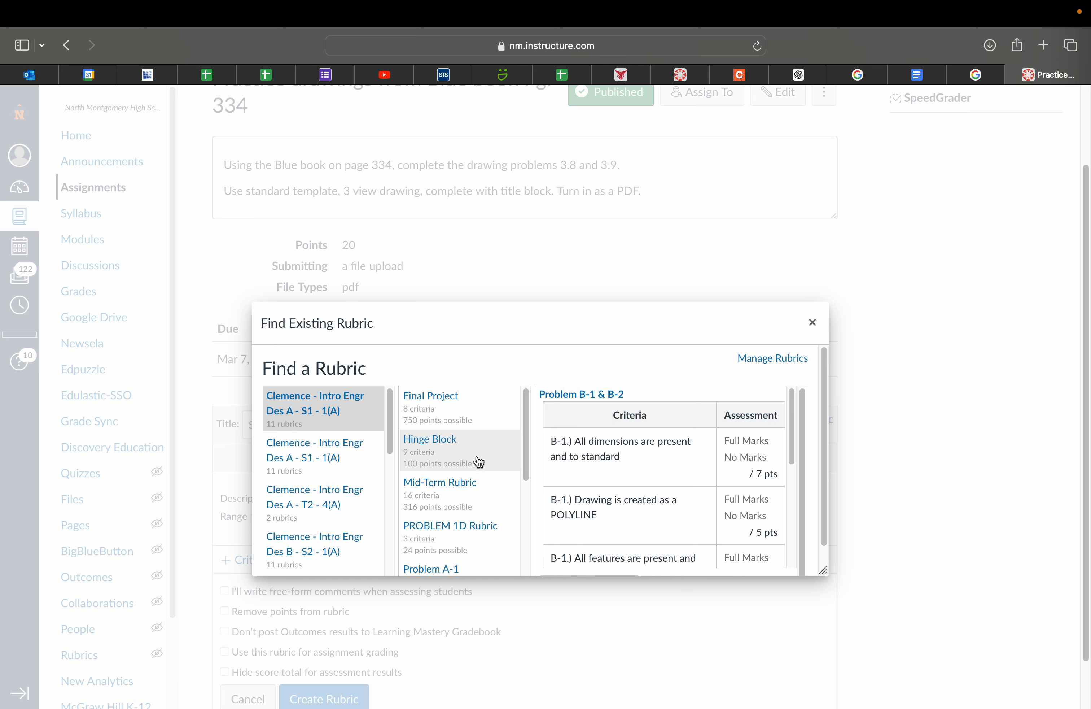
pyautogui.click(480, 474)
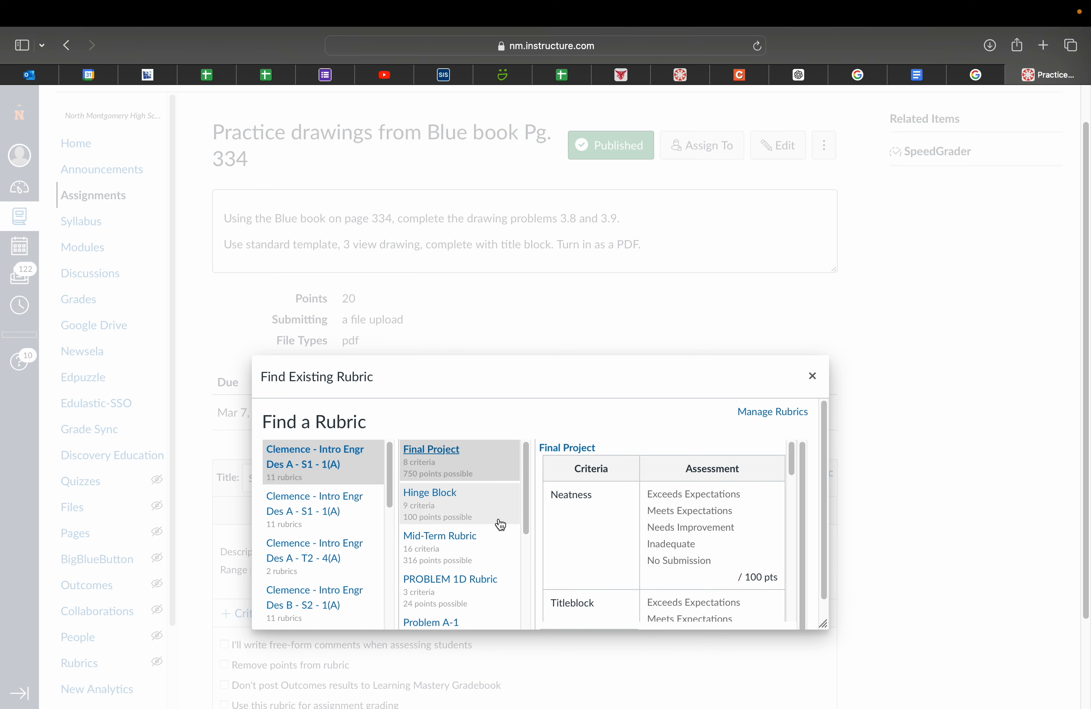
pyautogui.click(474, 513)
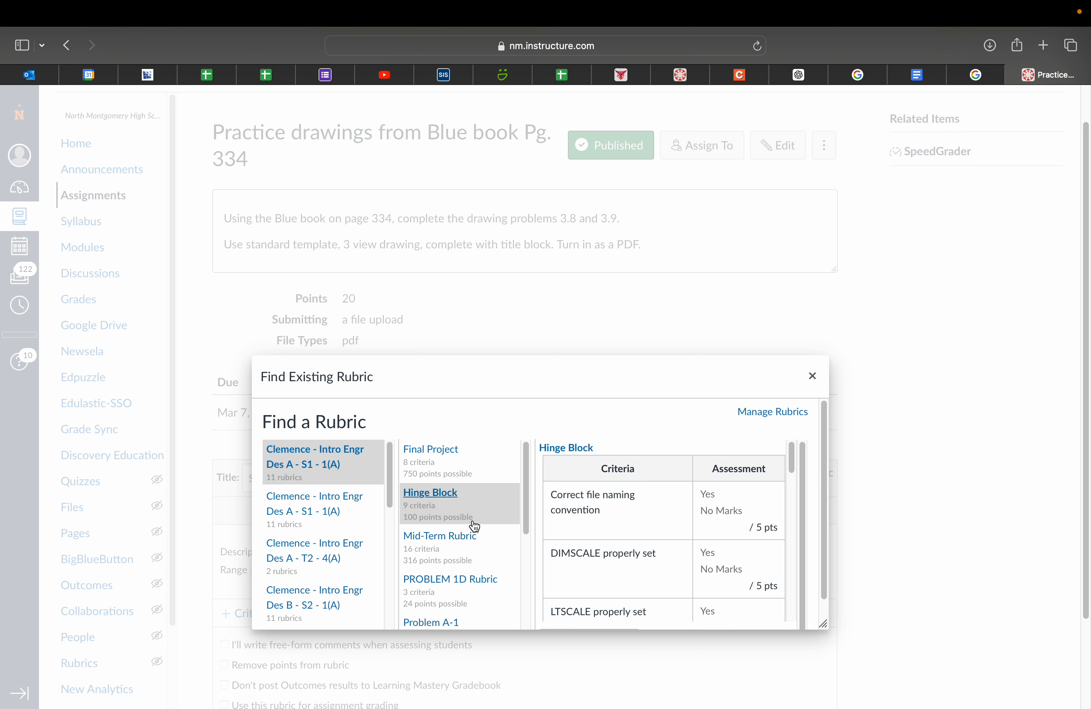
pyautogui.scroll(-4, 475, 526)
pyautogui.scroll(-3, 476, 538)
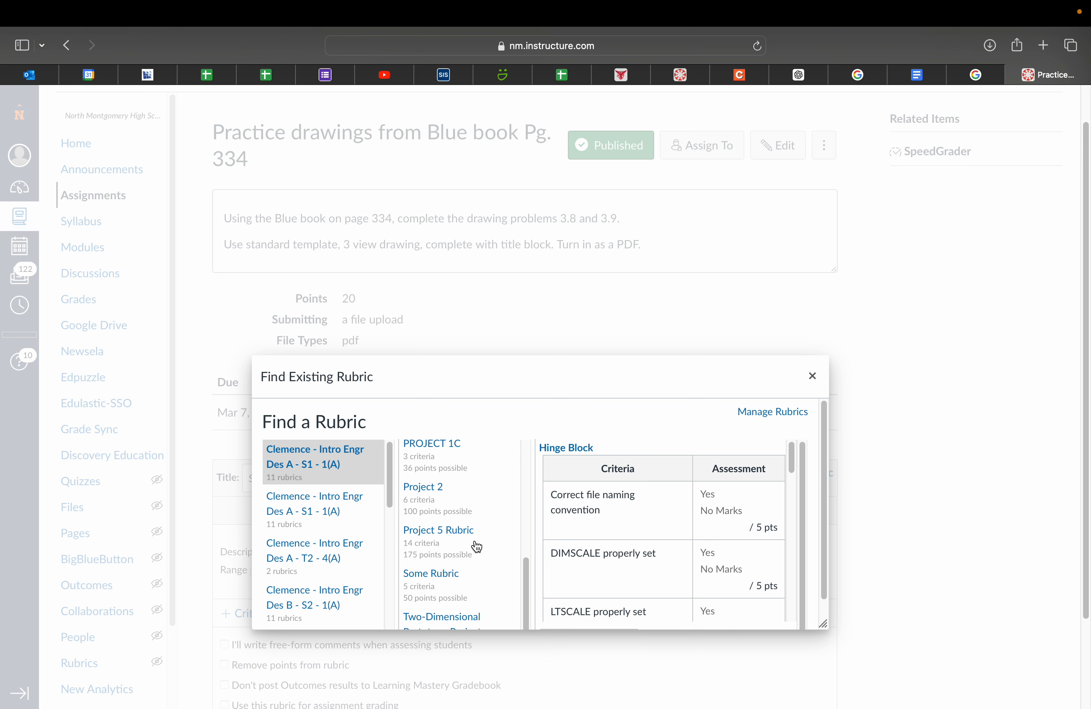
pyautogui.click(480, 580)
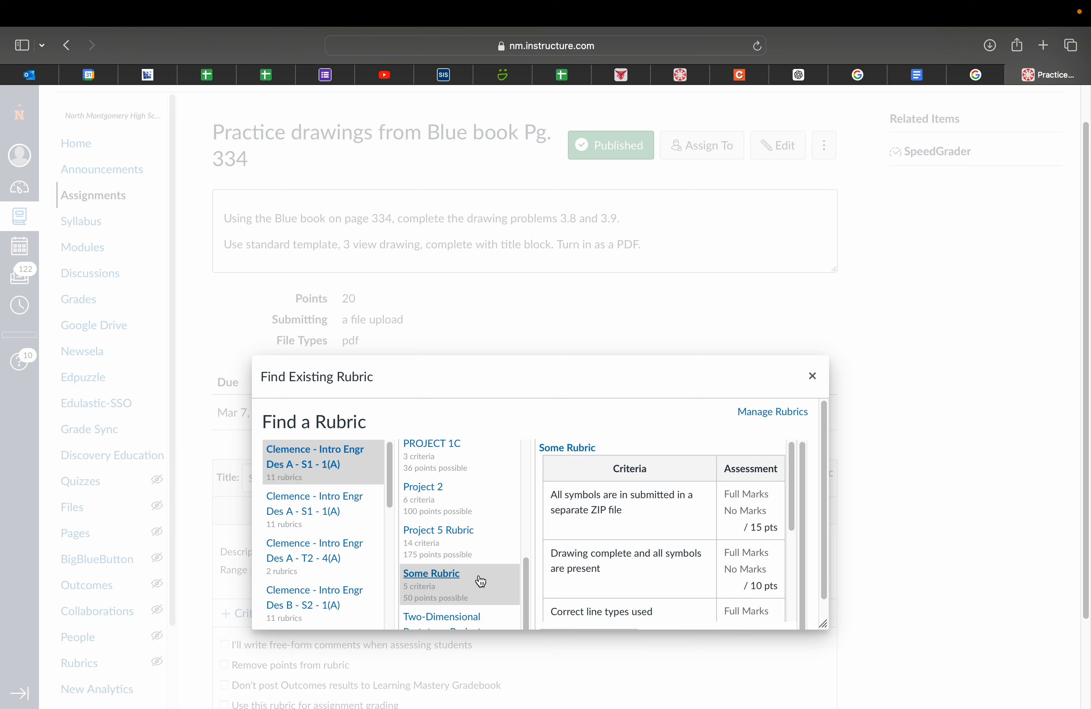
pyautogui.scroll(-5, 718, 528)
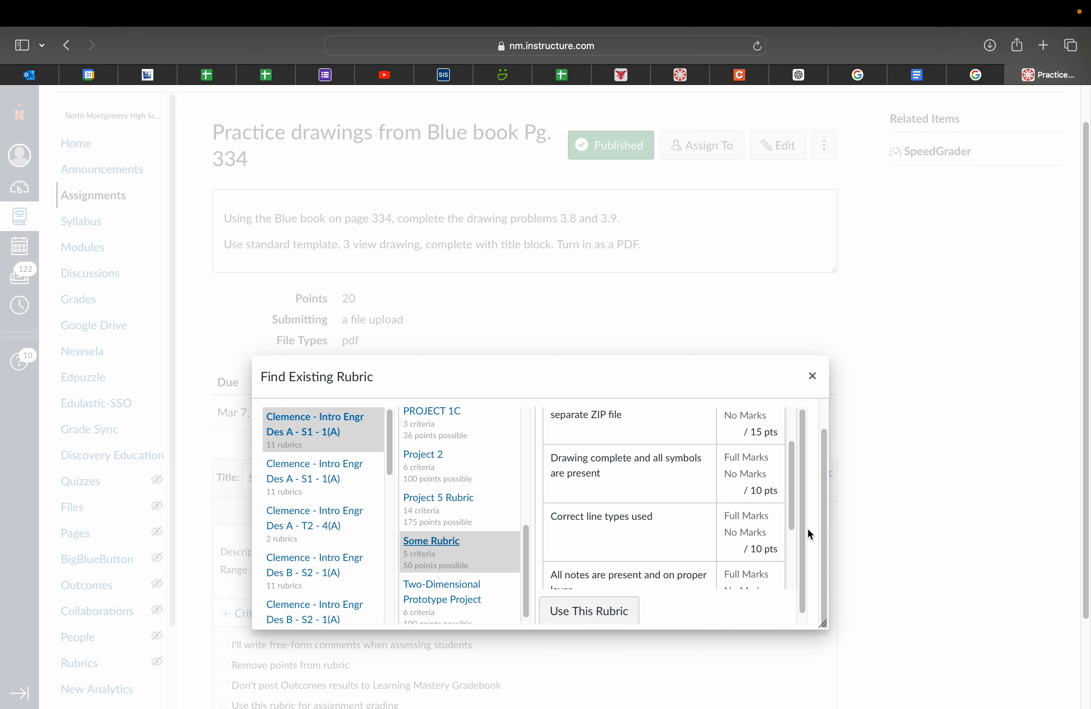
pyautogui.scroll(-4, 694, 562)
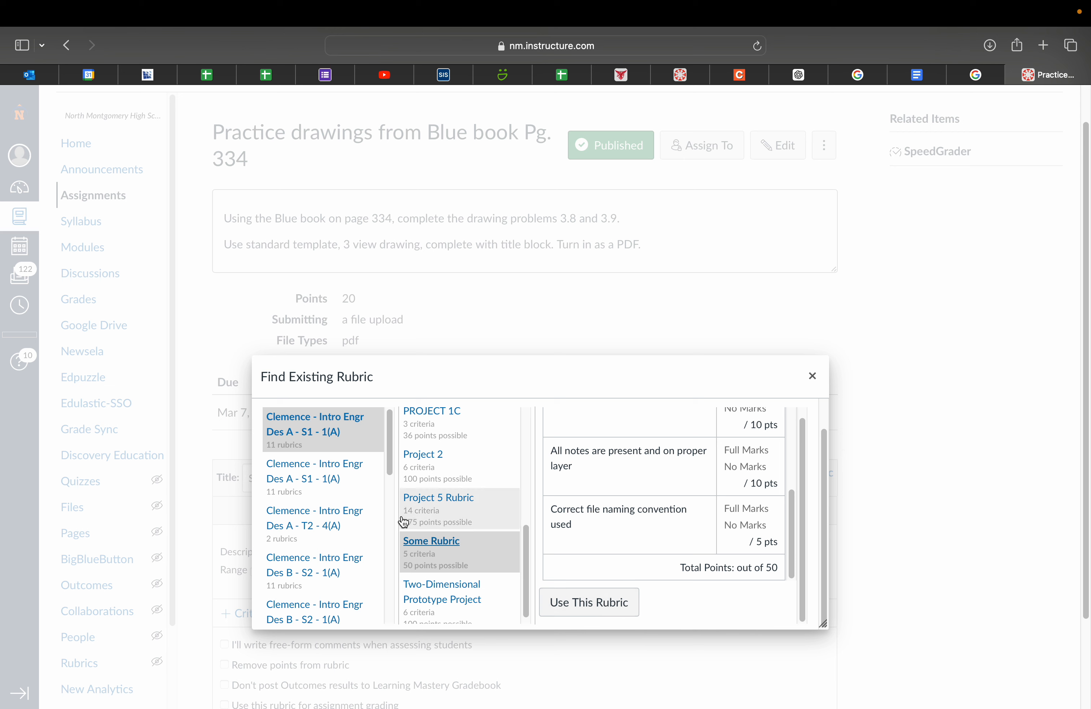
# Step: Attach the existing PROJECT 1C rubric to the assignment
pyautogui.scroll(1, 430, 493)
pyautogui.click(467, 441)
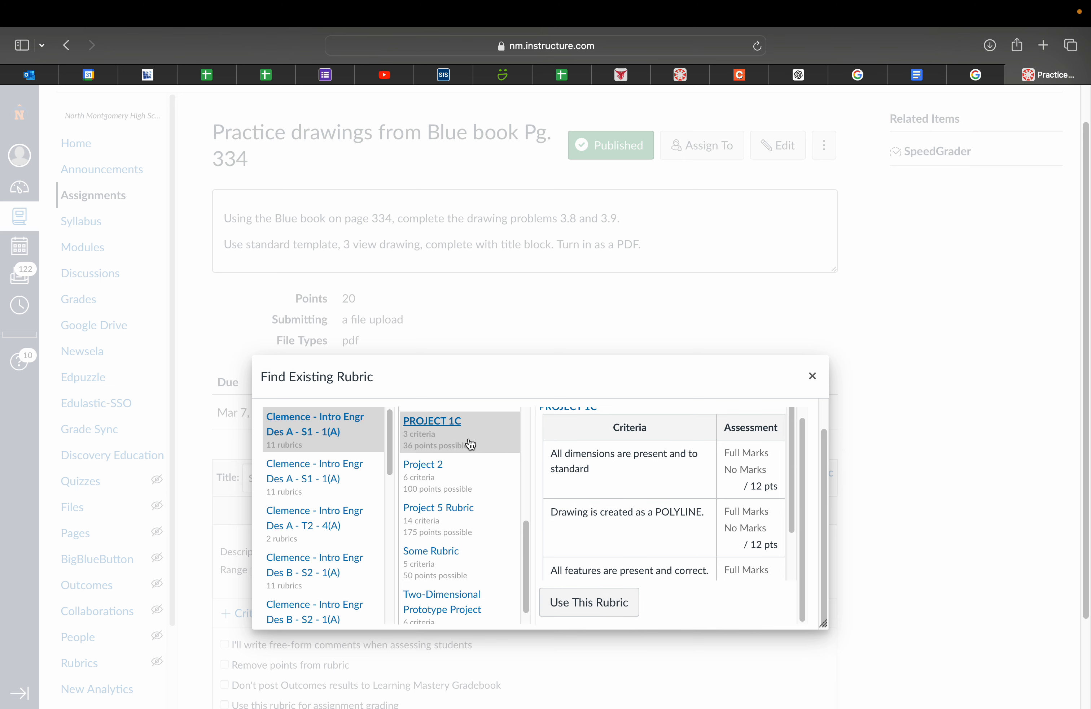
pyautogui.click(588, 603)
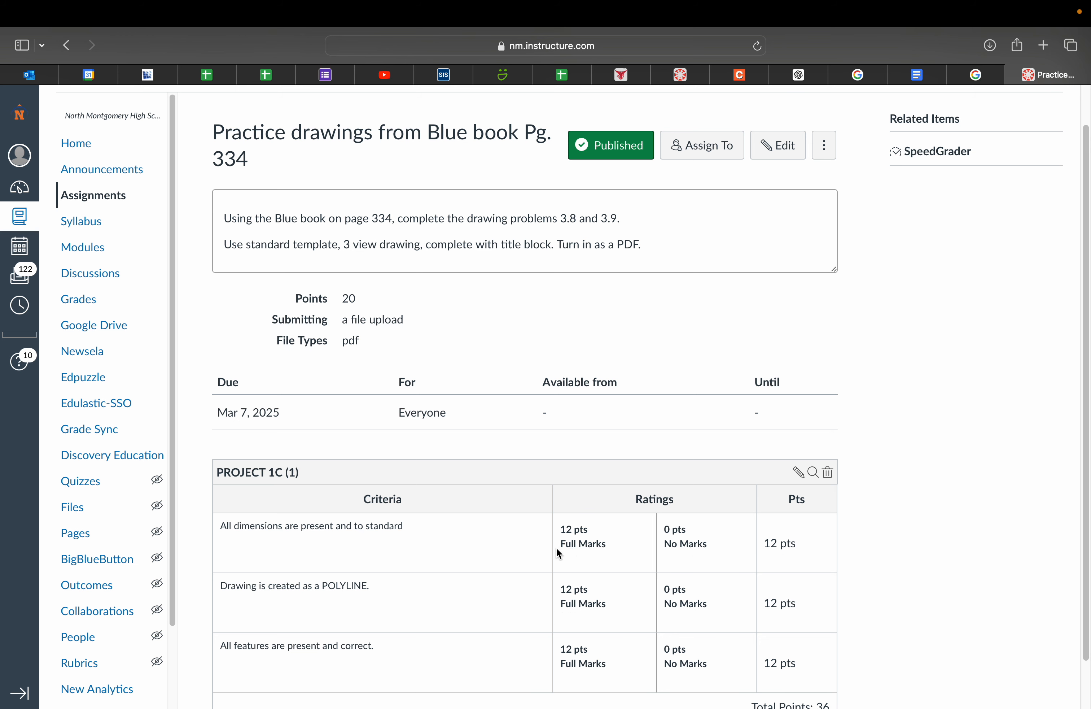
# Step: Change the description of the attached rubric's first criterion to "Used standard template and completed 3 views"
pyautogui.click(799, 474)
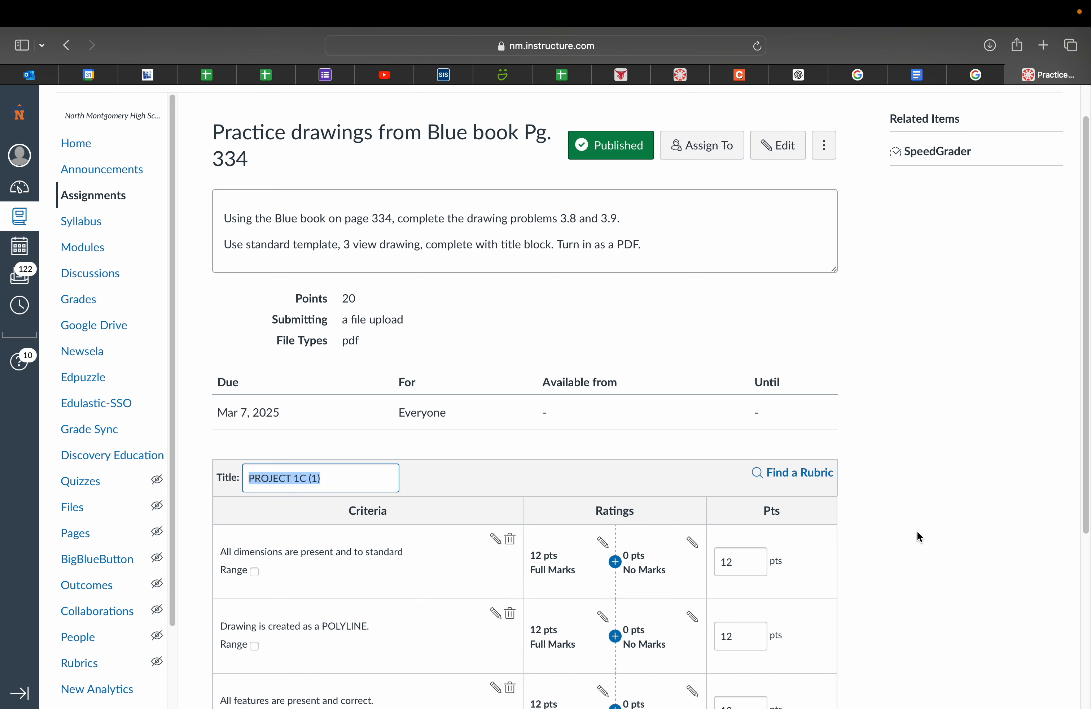
pyautogui.scroll(-2, 921, 526)
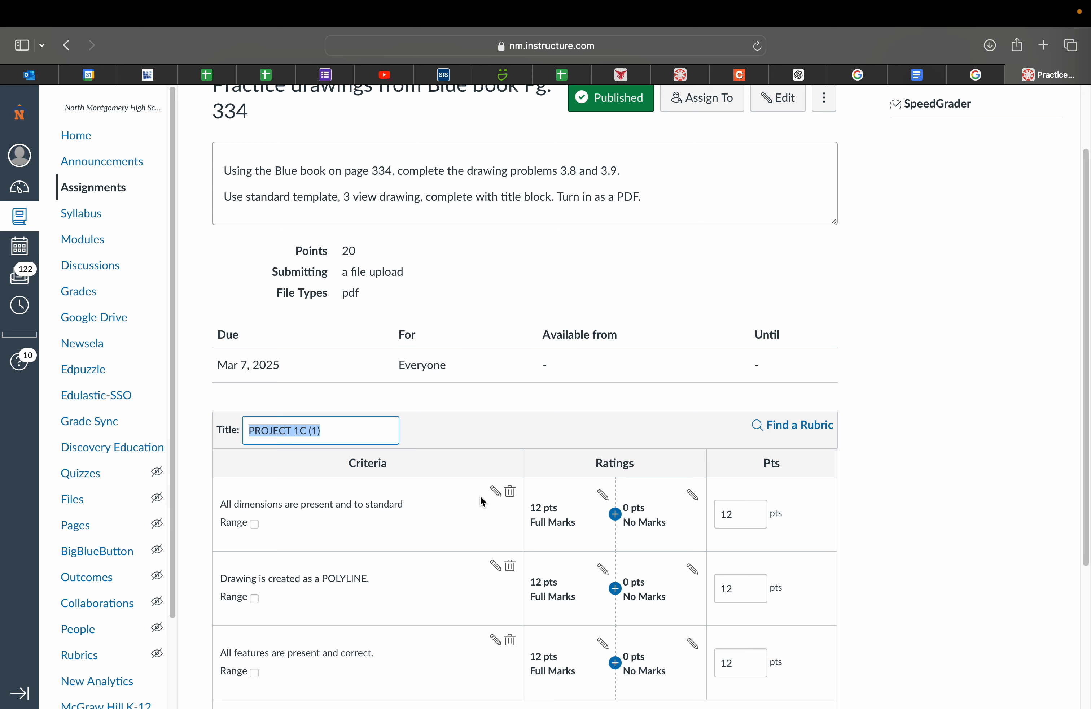
pyautogui.click(495, 492)
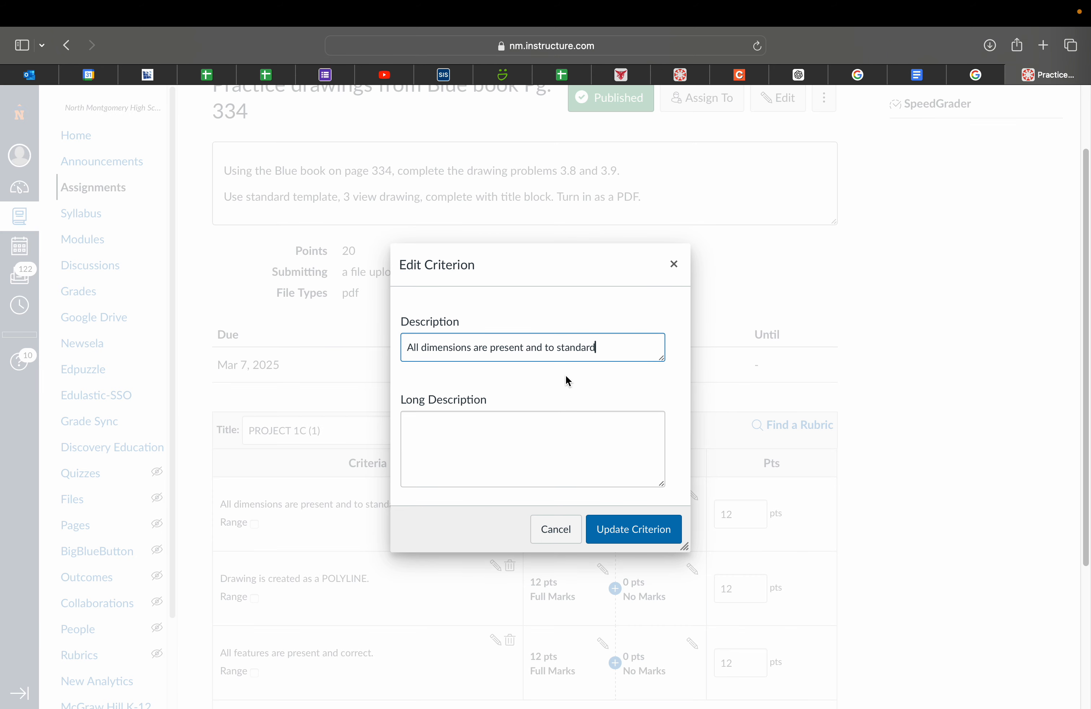
pyautogui.moveTo(609, 348); pyautogui.dragTo(397, 323)
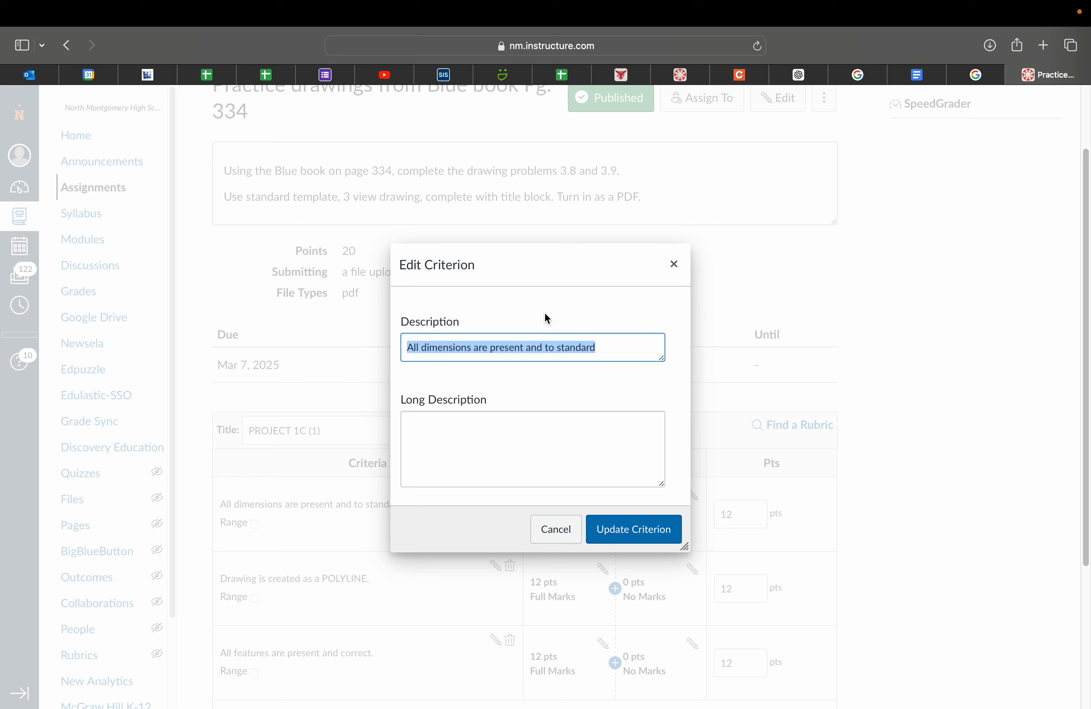
pyautogui.write('Use sta')
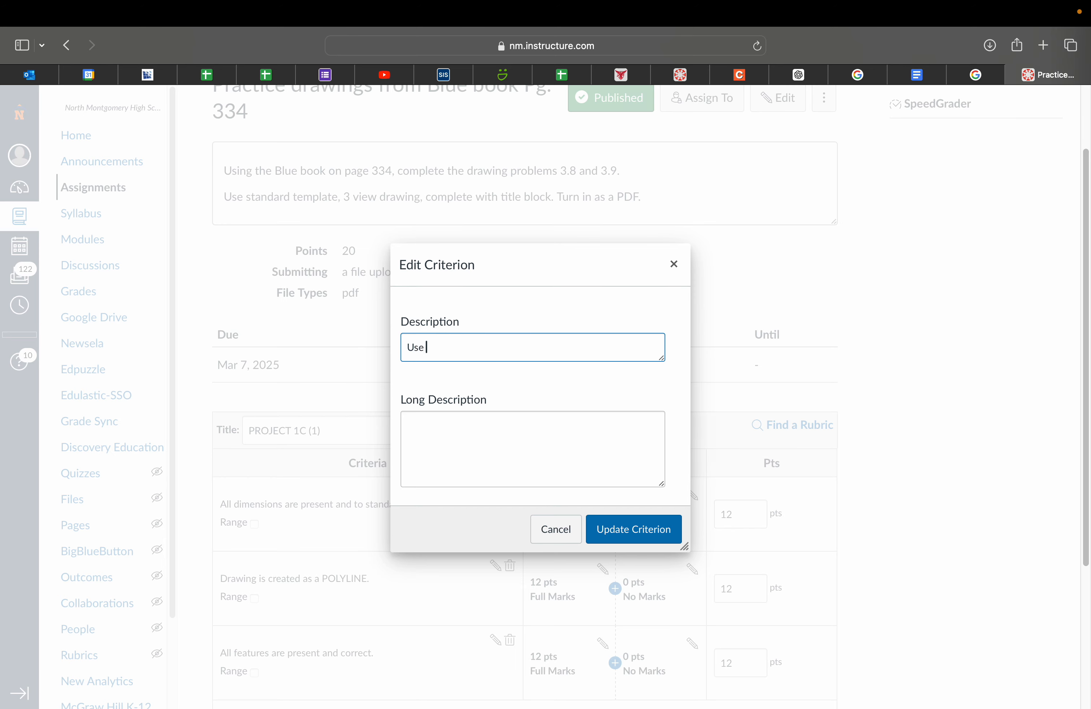
pyautogui.press('BackSpace')
pyautogui.press('BackSpace')
pyautogui.press('BackSpace')
pyautogui.press('BackSpace')
pyautogui.write('d st')
pyautogui.write('andard ')
pyautogui.write('templat')
pyautogui.write('e and ')
pyautogui.write('format')
pyautogui.press('BackSpace')
pyautogui.press('BackSpace')
pyautogui.press('BackSpace')
pyautogui.press('BackSpace')
pyautogui.press('BackSpace')
pyautogui.press('BackSpace')
pyautogui.press('BackSpace')
pyautogui.write('comple')
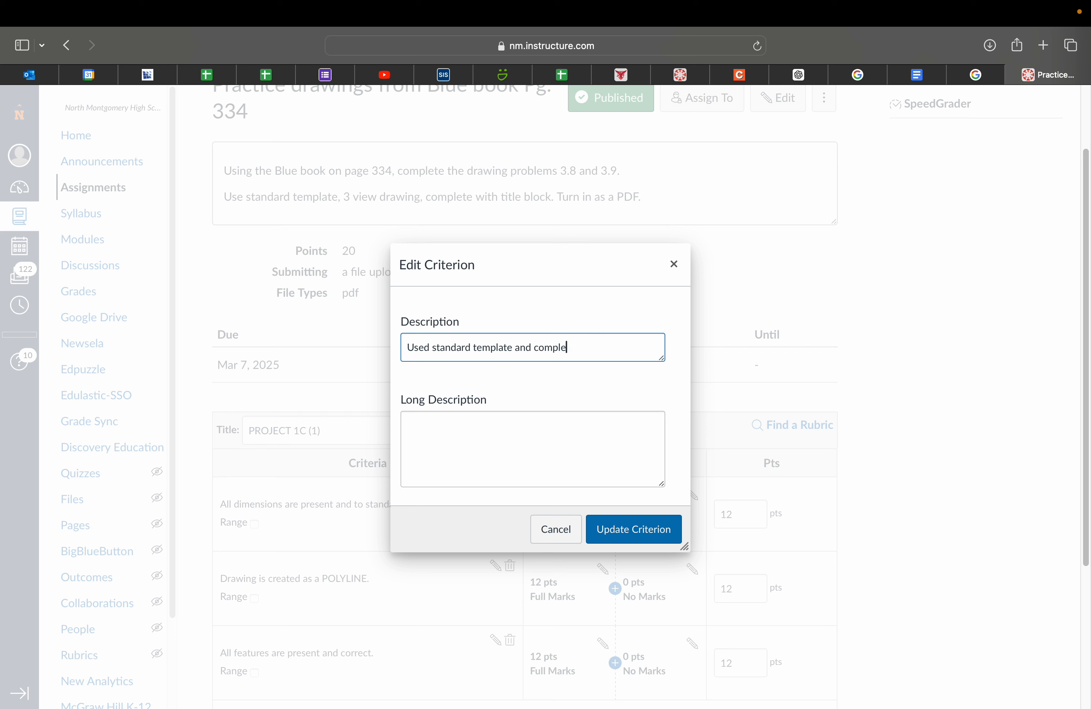
pyautogui.write('ted 3view s')
pyautogui.press('Left')
pyautogui.press('Left')
pyautogui.press('Left')
pyautogui.press('Left')
pyautogui.press('Left')
pyautogui.click(654, 541)
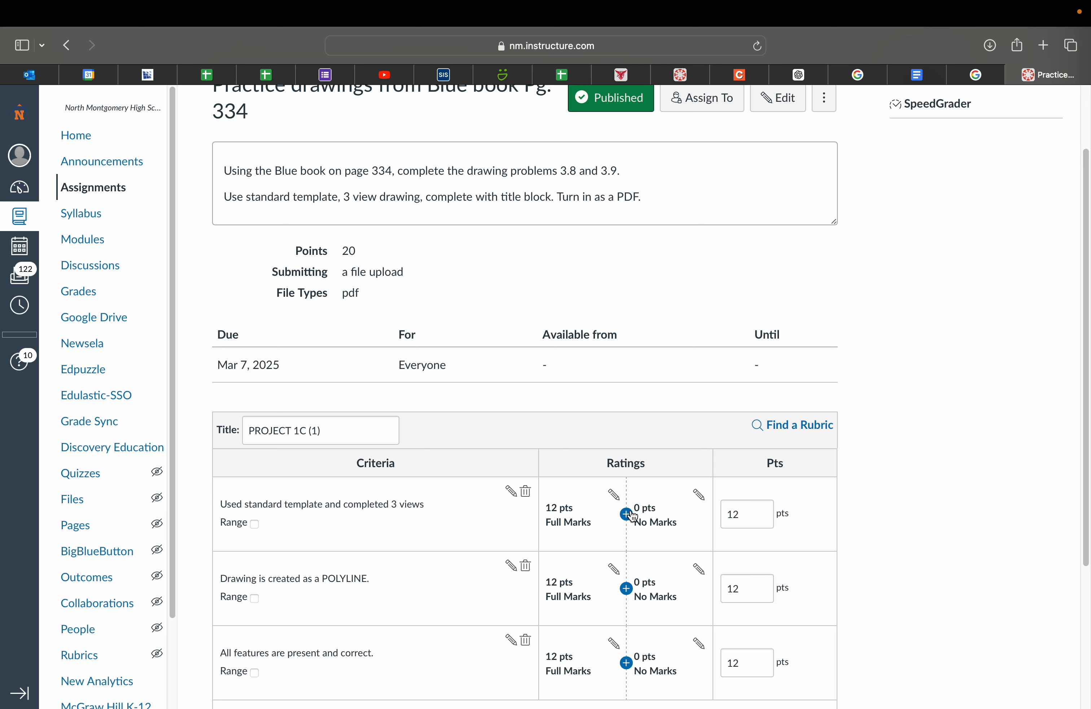
# Step: Retitle the first criterion's 12-point rating as "Full points"
pyautogui.click(613, 495)
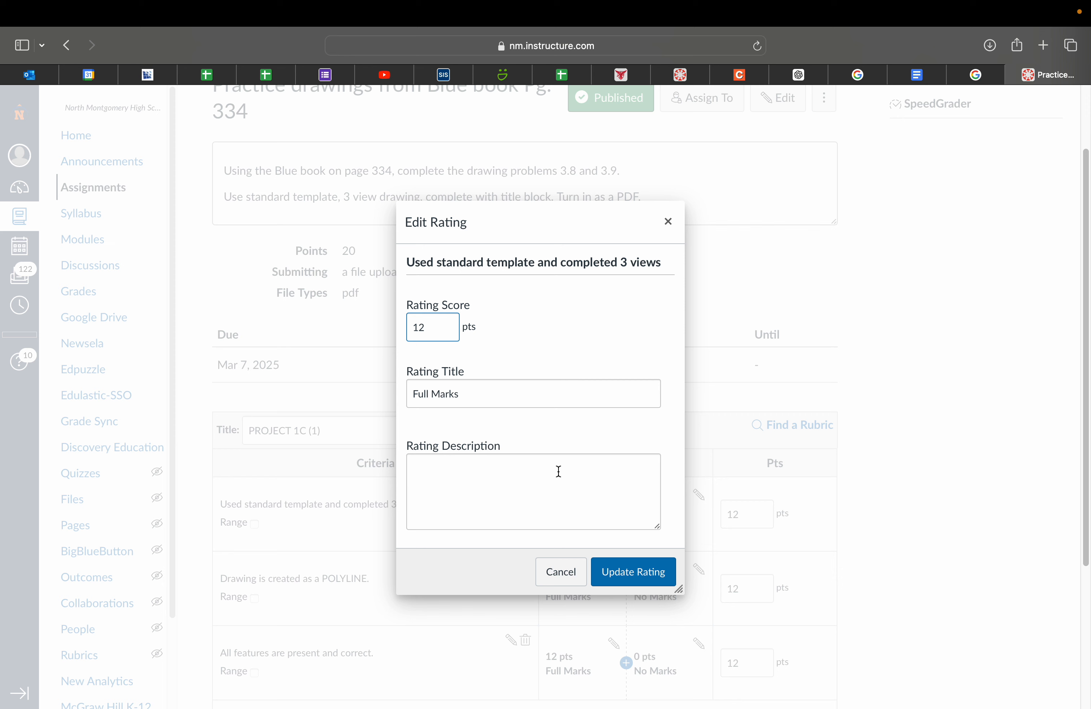
pyautogui.click(508, 393)
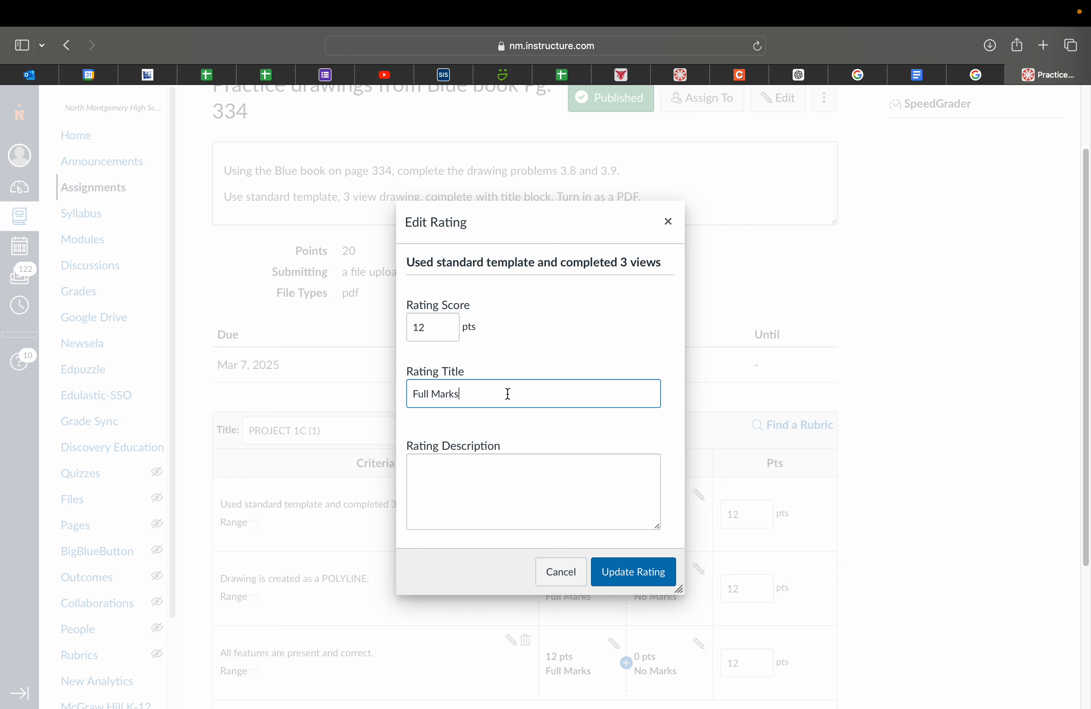
pyautogui.press('BackSpace')
pyautogui.press('BackSpace')
pyautogui.press('BackSpace')
pyautogui.press('BackSpace')
pyautogui.press('BackSpace')
pyautogui.write('points')
# Step: Give the first criterion's Full points rating the description "If correctly created the standard template and 3 view" and update the rating
pyautogui.click(485, 470)
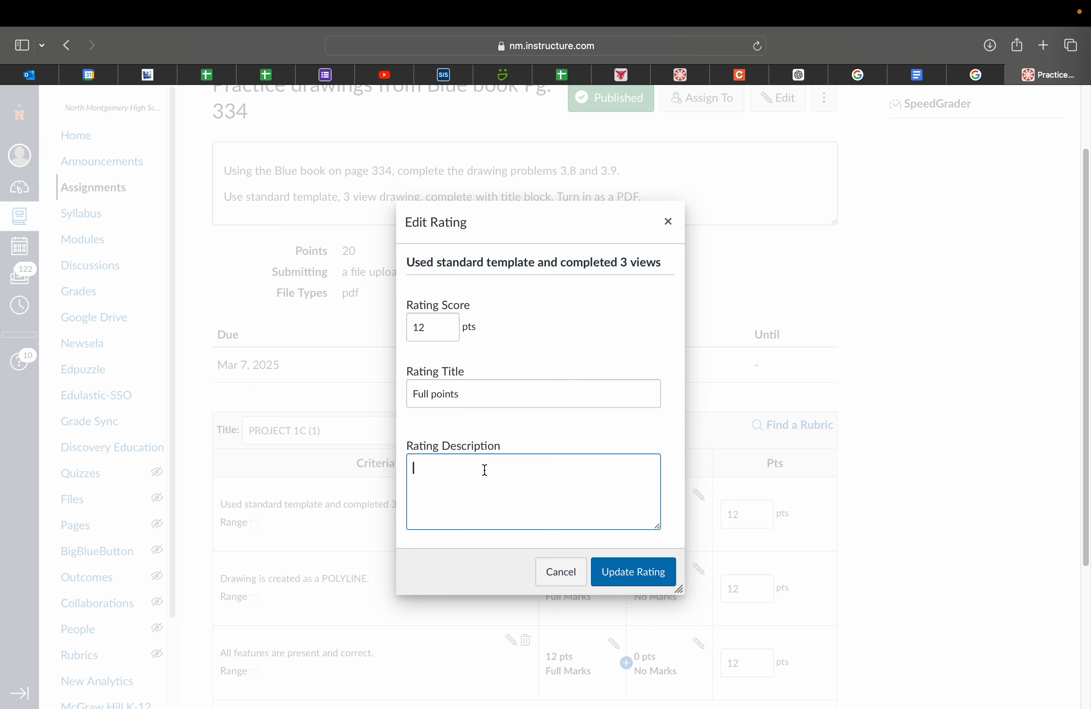
pyautogui.write('if')
pyautogui.press('BackSpace')
pyautogui.press('BackSpace')
pyautogui.write('If used the standard template and ')
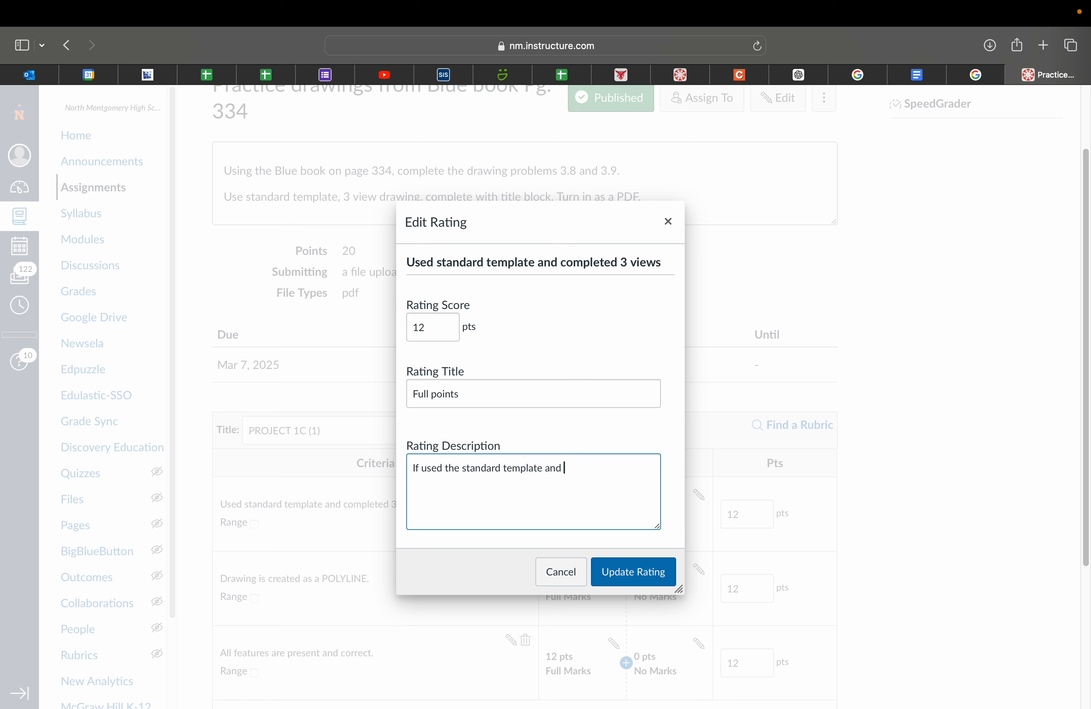
pyautogui.write('3 view')
pyautogui.press('Left')
pyautogui.press('BackSpace')
pyautogui.press('BackSpace')
pyautogui.press('BackSpace')
pyautogui.press('BackSpace')
pyautogui.press('BackSpace')
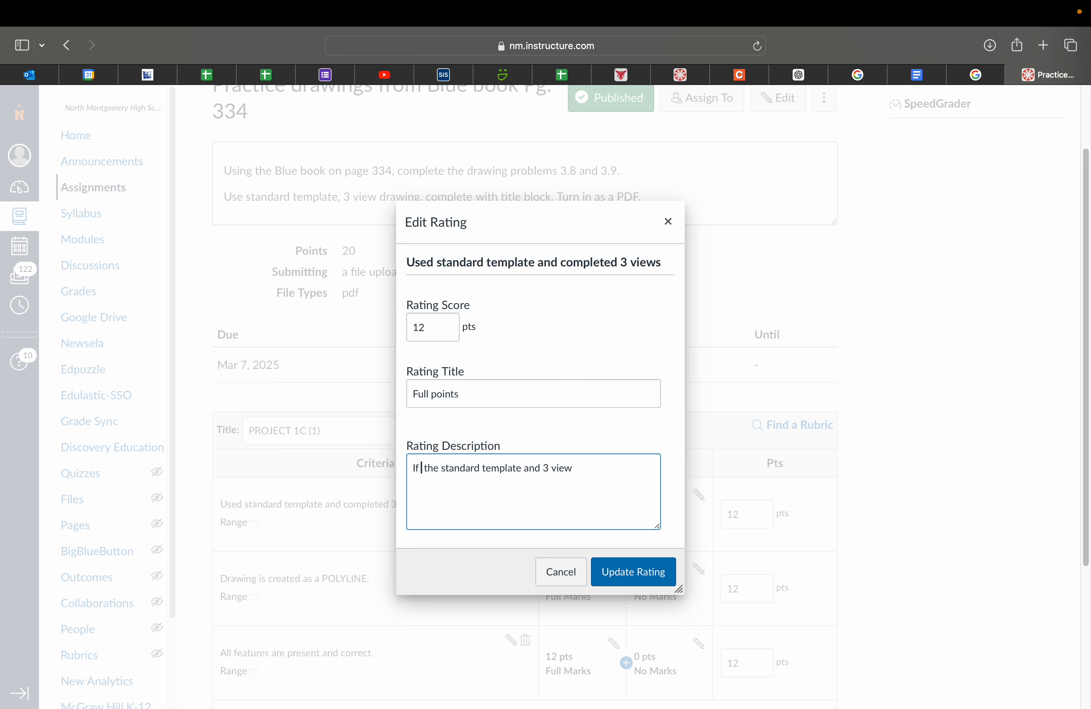
pyautogui.write('co')
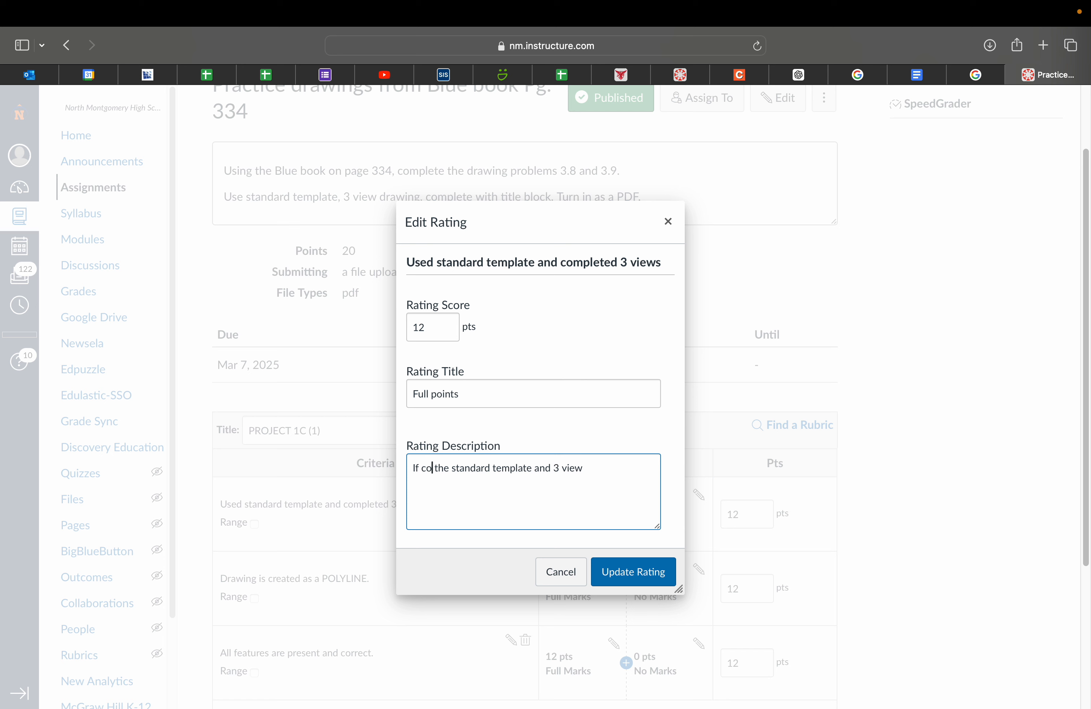
pyautogui.write('rrect')
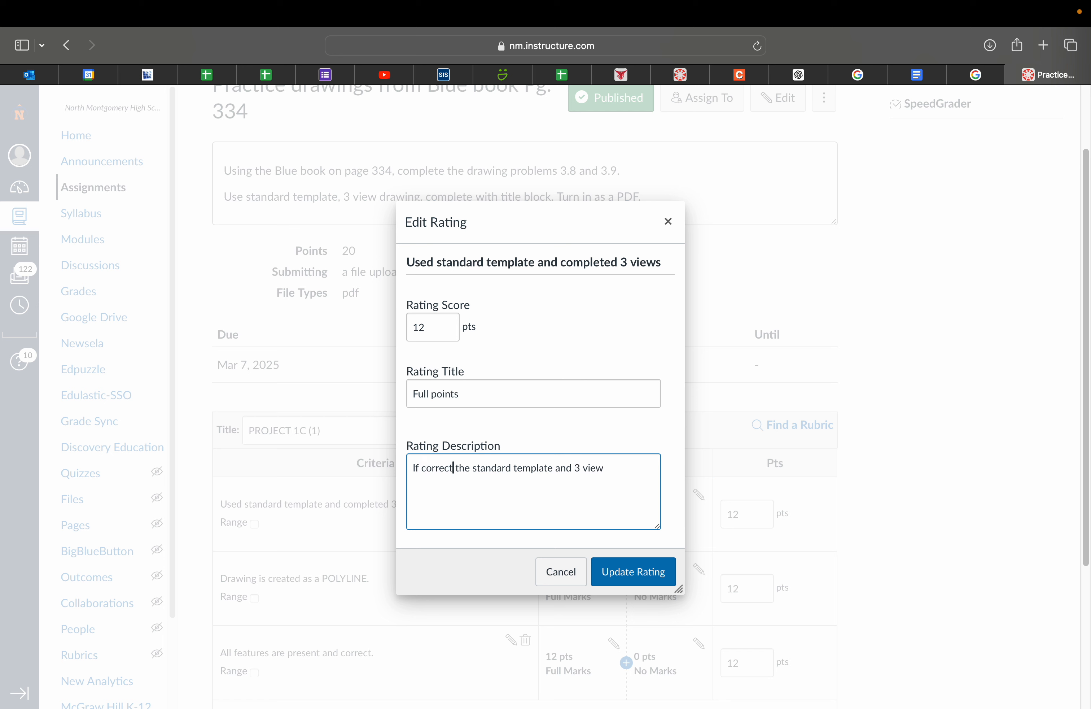
pyautogui.write('ly')
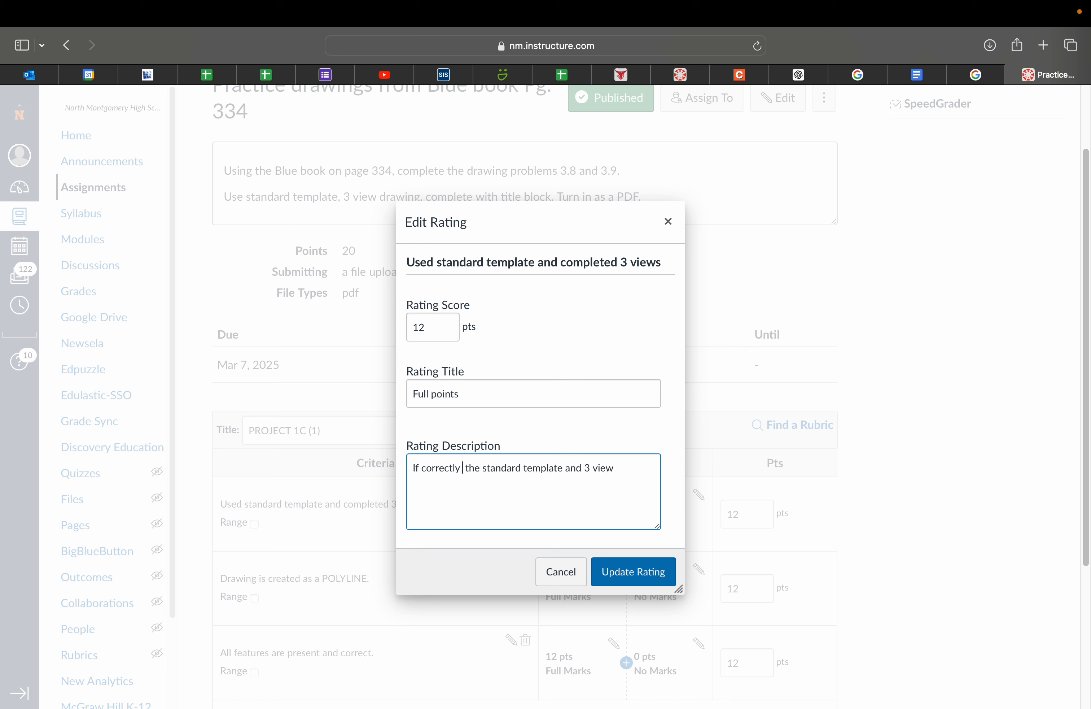
pyautogui.write(' created')
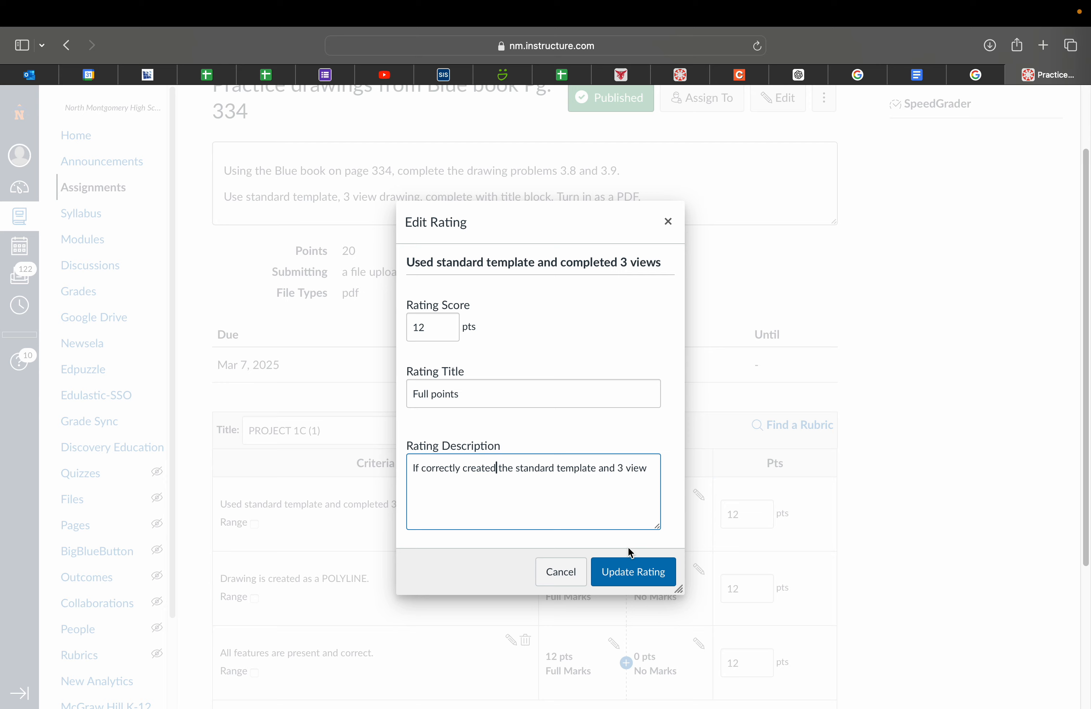
pyautogui.click(641, 574)
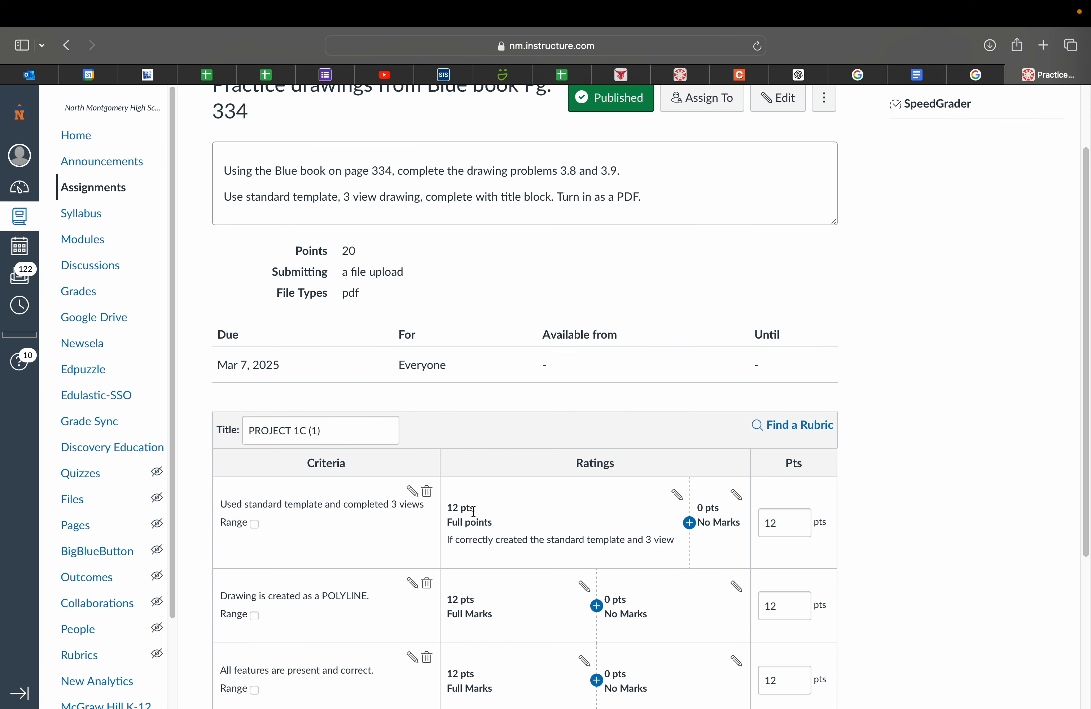
# Step: Set the score of the first criterion's Full points rating to 15 points
pyautogui.click(677, 495)
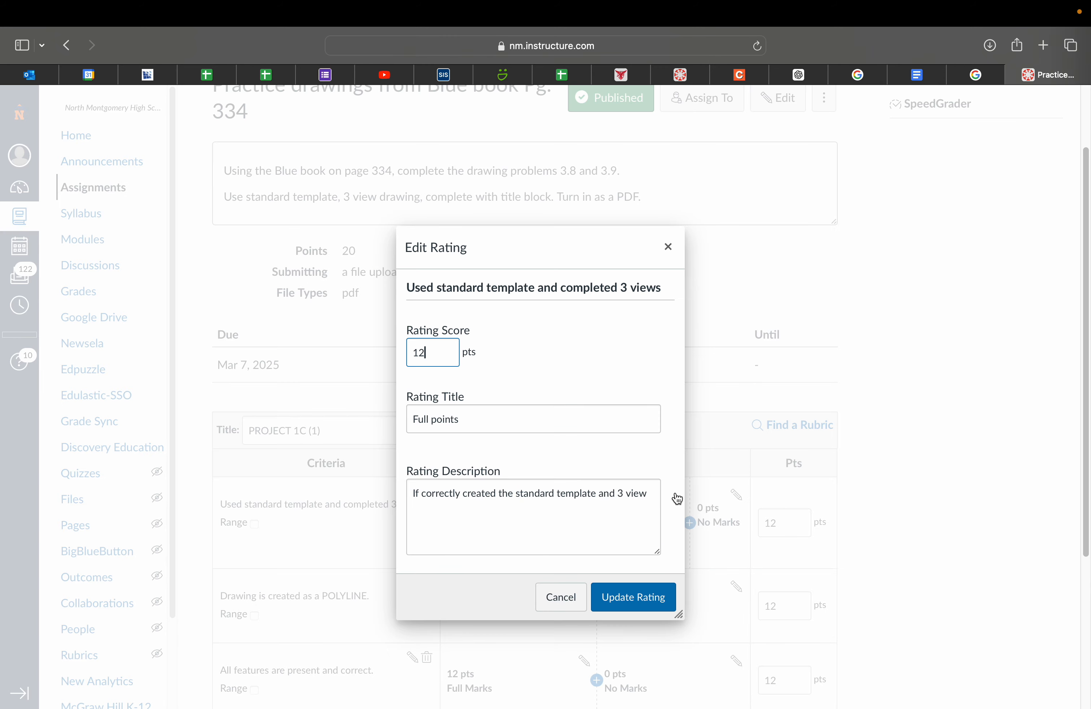
pyautogui.press('BackSpace')
pyautogui.write('5')
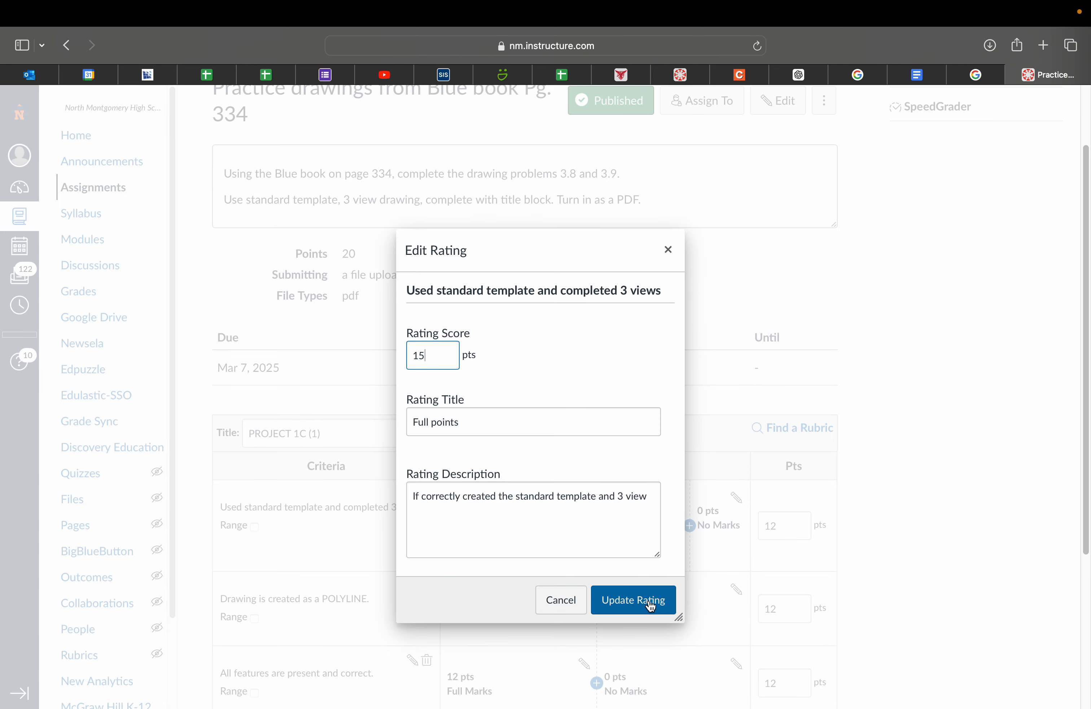
pyautogui.click(649, 599)
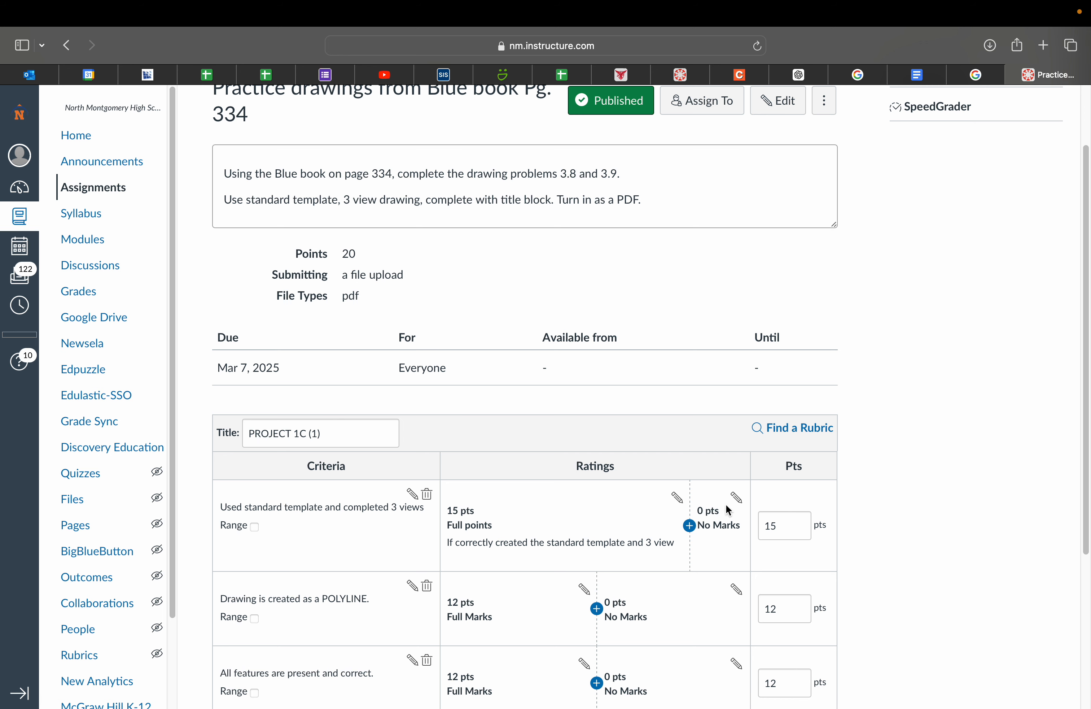
# Step: Add a middle rating to the first criterion worth 9 points, titled "included the standard template or 3 views"
pyautogui.click(690, 526)
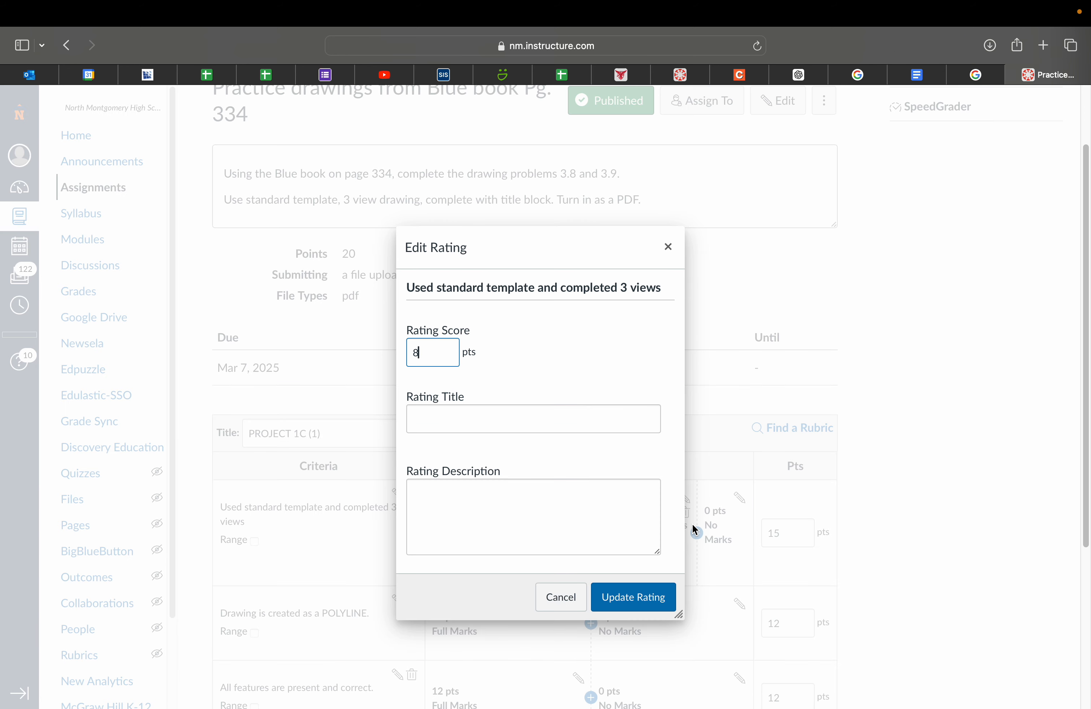
pyautogui.press('BackSpace')
pyautogui.write('9')
pyautogui.press('Tab')
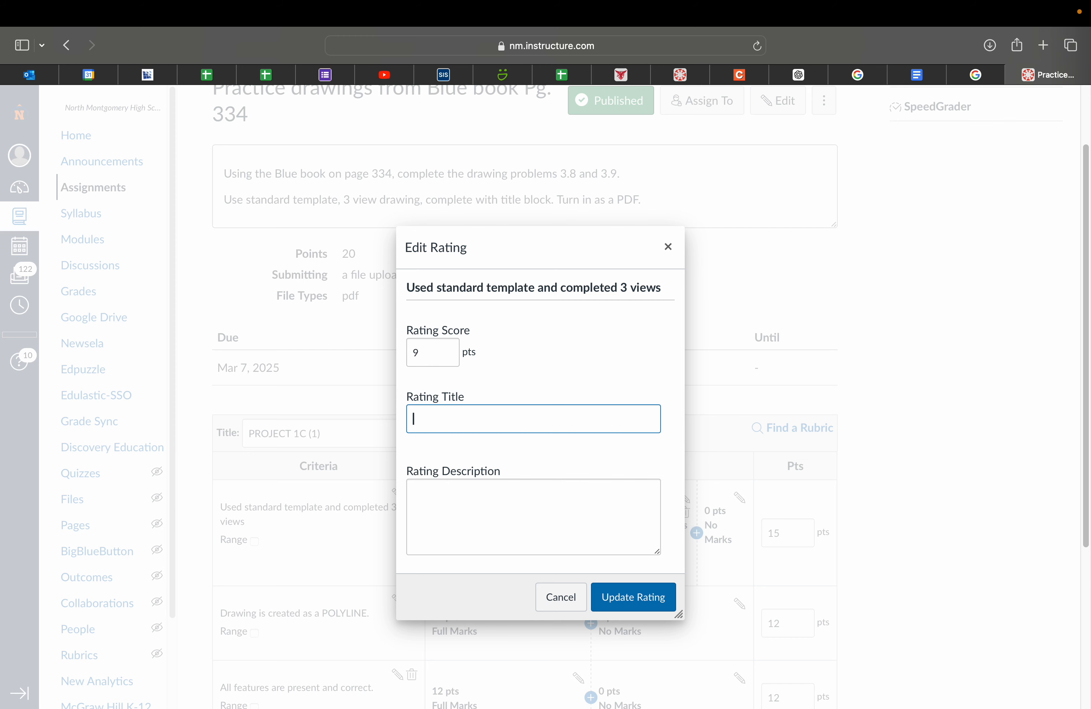
pyautogui.write('included o')
pyautogui.press('BackSpace')
pyautogui.write('the standard template or ')
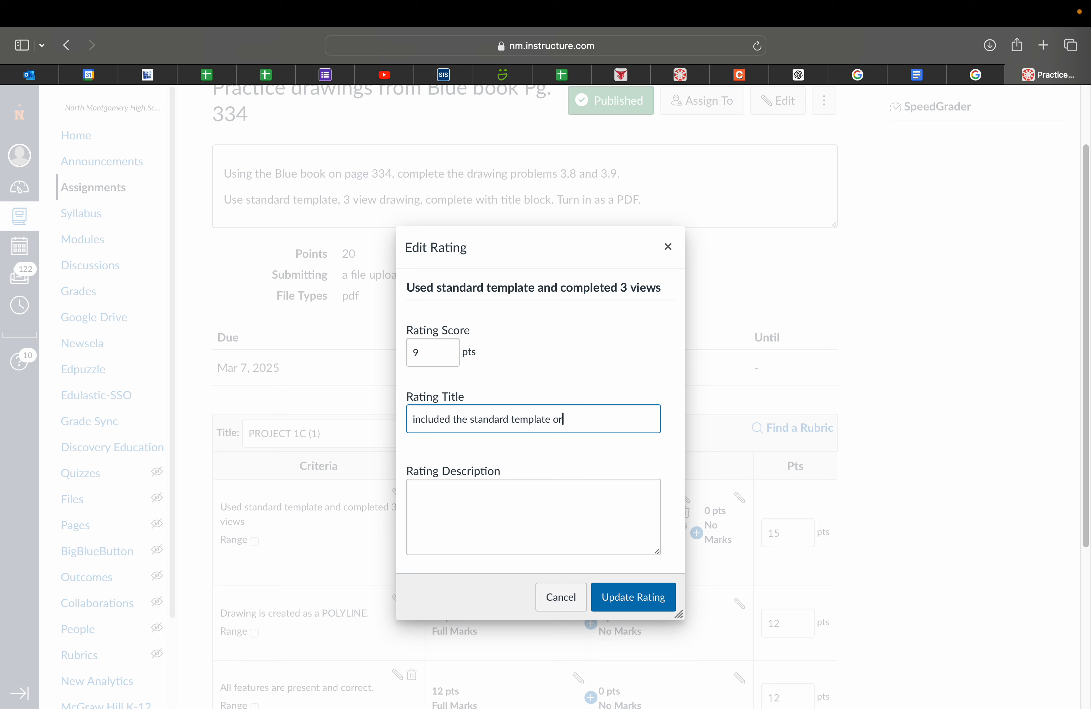
pyautogui.write('3views')
pyautogui.press('Left')
pyautogui.press('Left')
pyautogui.press('Left')
pyautogui.press('Left')
pyautogui.press('Left')
pyautogui.click(644, 597)
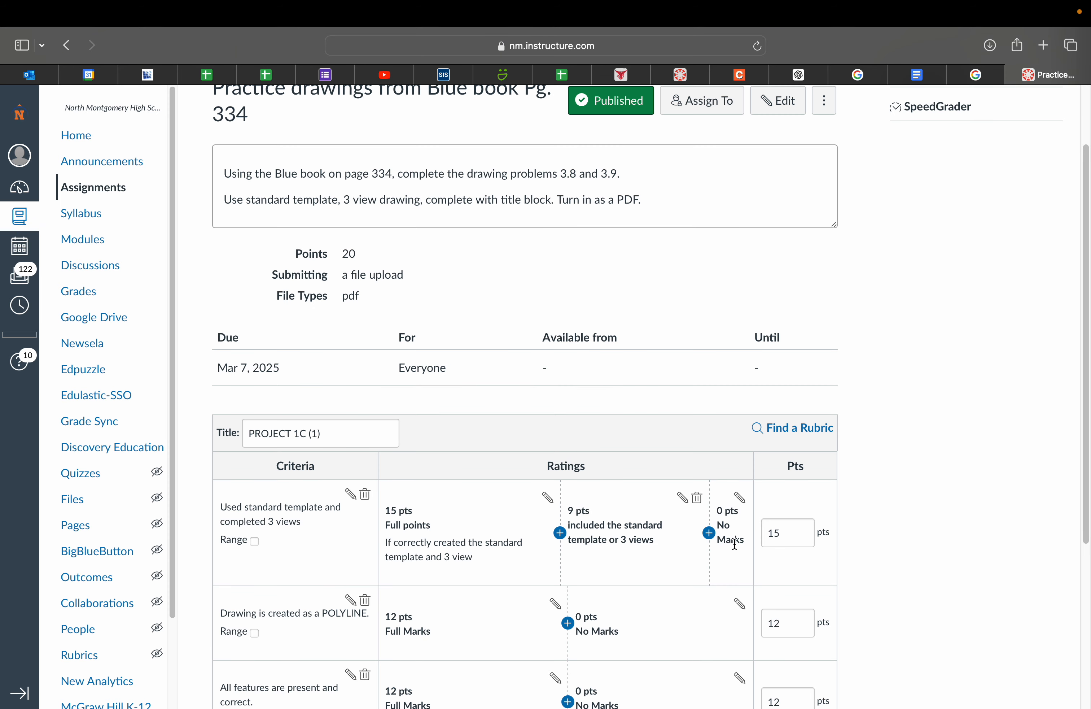
# Step: Retitle the first criterion's zero-point rating as "No points"
pyautogui.click(740, 497)
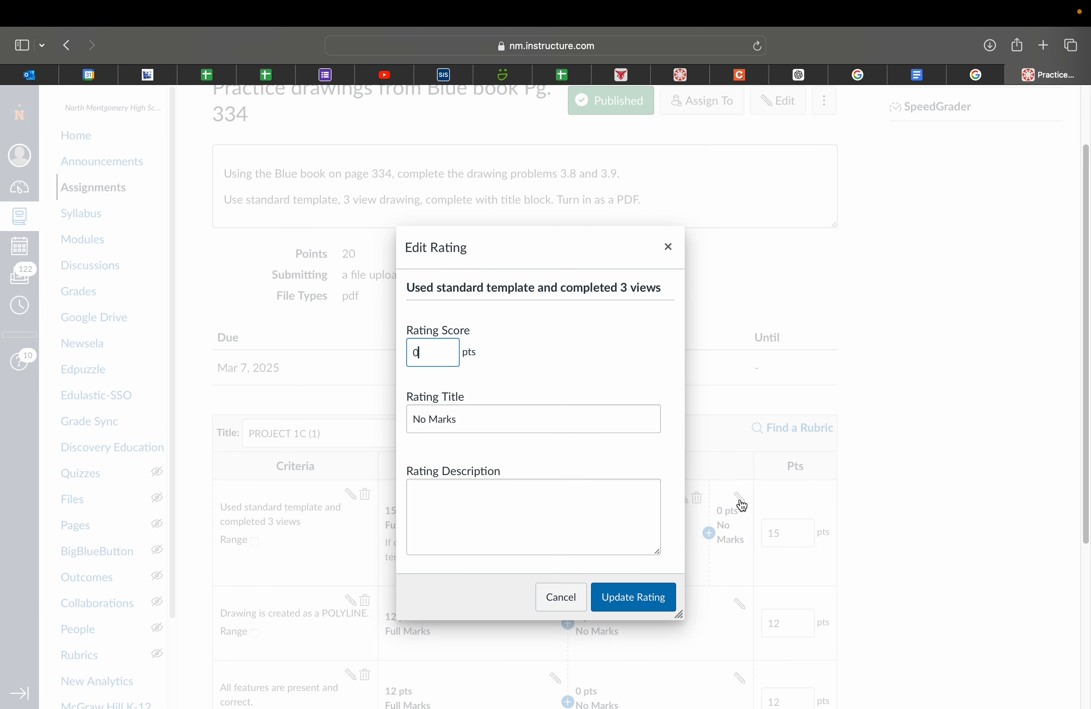
pyautogui.click(505, 410)
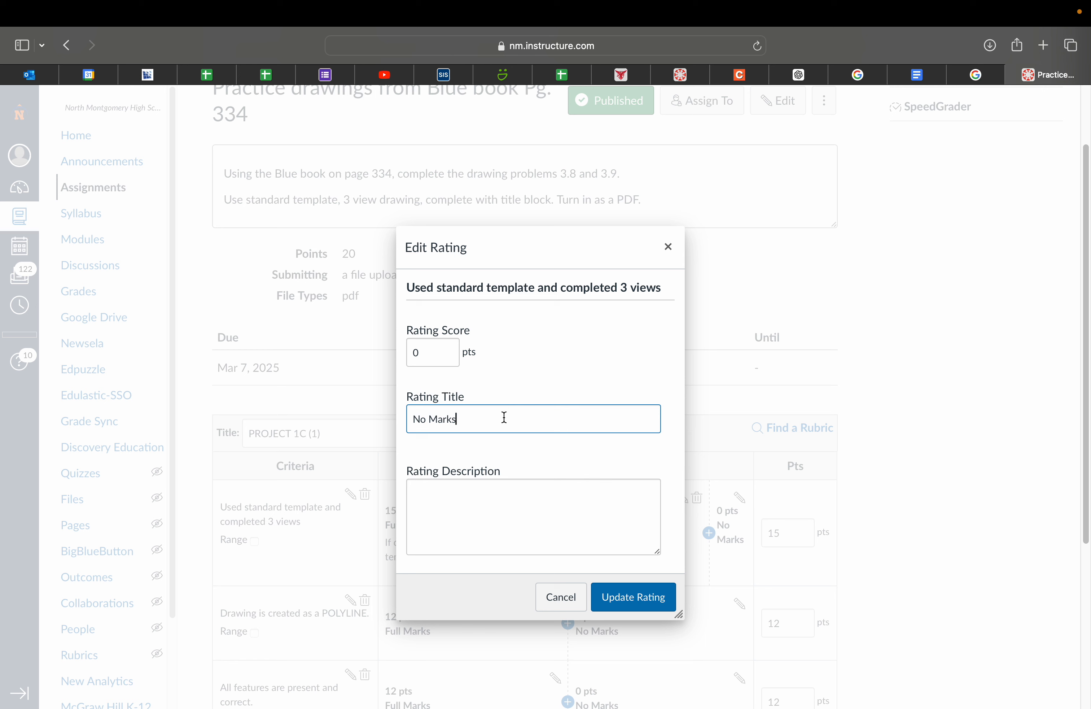
pyautogui.press('BackSpace')
pyautogui.press('BackSpace')
pyautogui.press('BackSpace')
pyautogui.press('BackSpace')
pyautogui.press('BackSpace')
pyautogui.write('points')
# Step: Describe the first criterion's No points rating as "Did not include template or 3 views" and update the rating
pyautogui.click(482, 499)
pyautogui.write('did not')
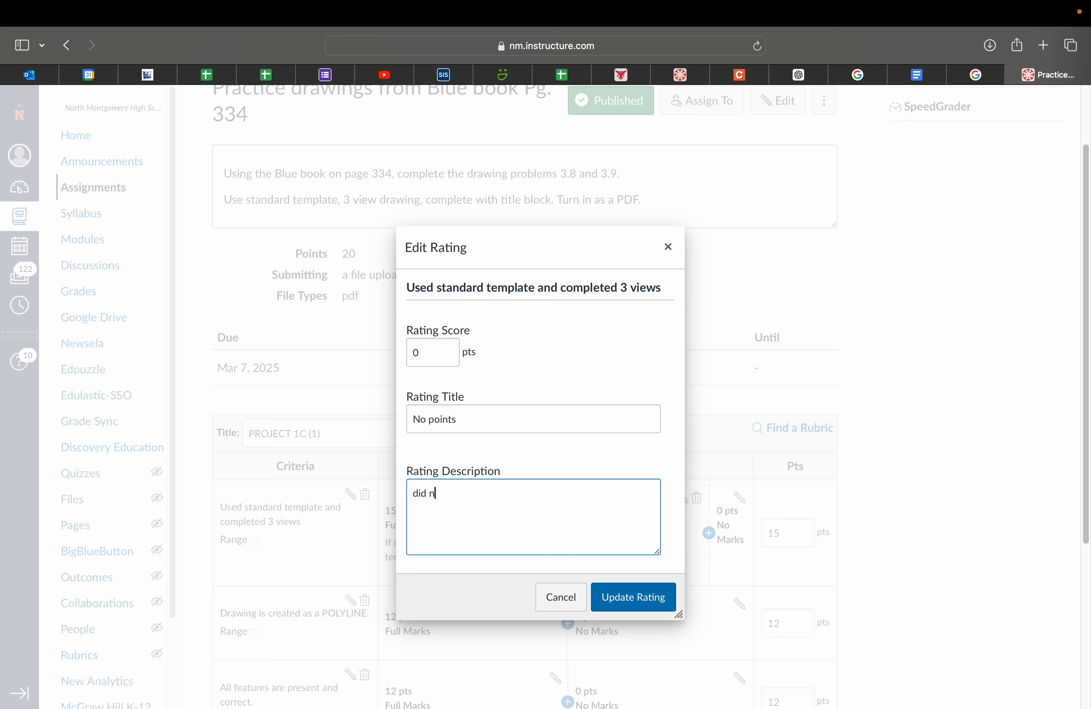
pyautogui.press('BackSpace')
pyautogui.press('BackSpace')
pyautogui.press('BackSpace')
pyautogui.press('BackSpace')
pyautogui.press('BackSpace')
pyautogui.press('BackSpace')
pyautogui.press('BackSpace')
pyautogui.write('Did not include')
pyautogui.write('templ')
pyautogui.write('e or ')
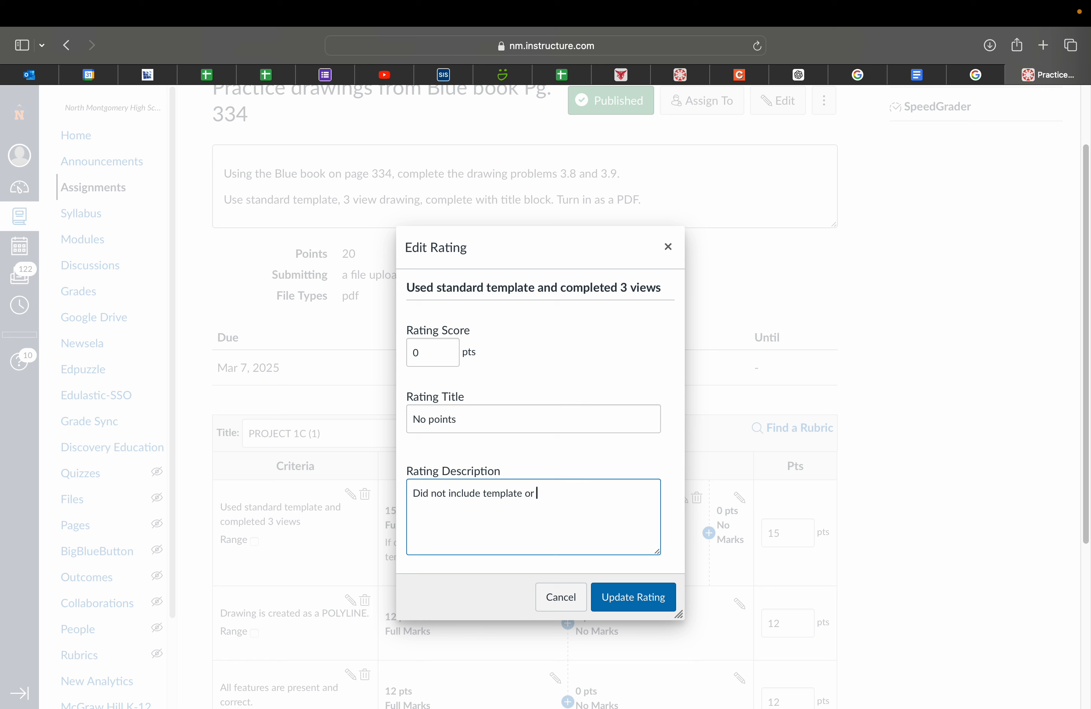
pyautogui.write('3views')
pyautogui.press('Left')
pyautogui.press('Left')
pyautogui.press('Left')
pyautogui.press('Left')
pyautogui.press('BackSpace')
pyautogui.press('Left')
pyautogui.click(644, 607)
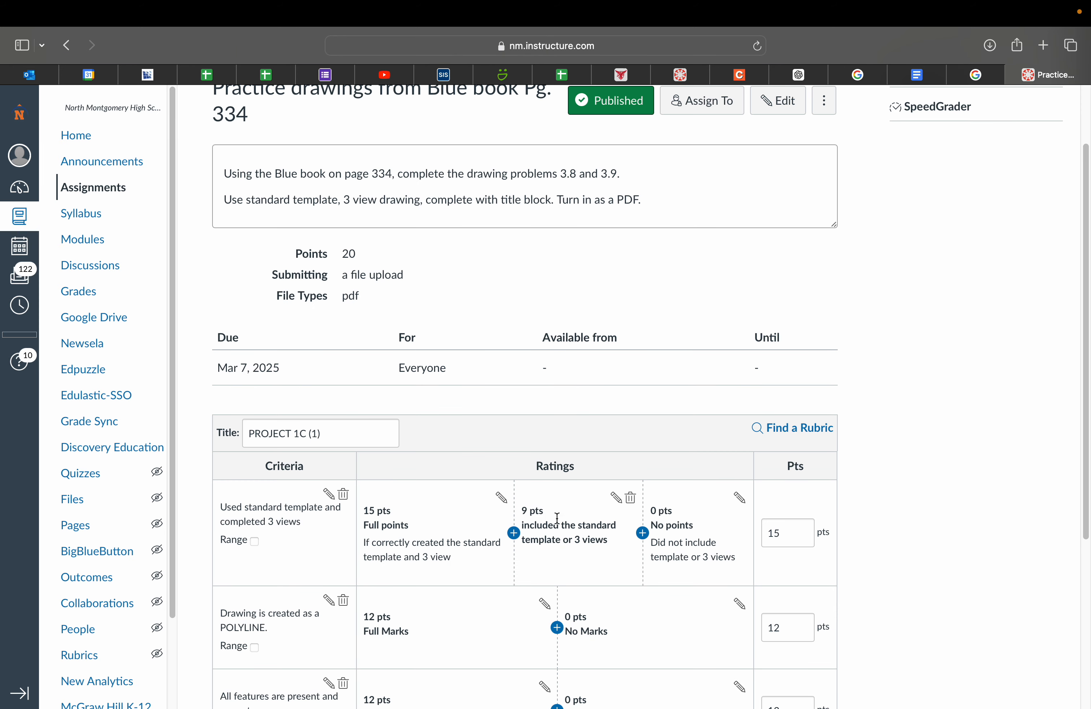
# Step: Review the remaining rubric criteria and compare the rubric's total points with the assignment's points and instructions
pyautogui.scroll(-2, 524, 569)
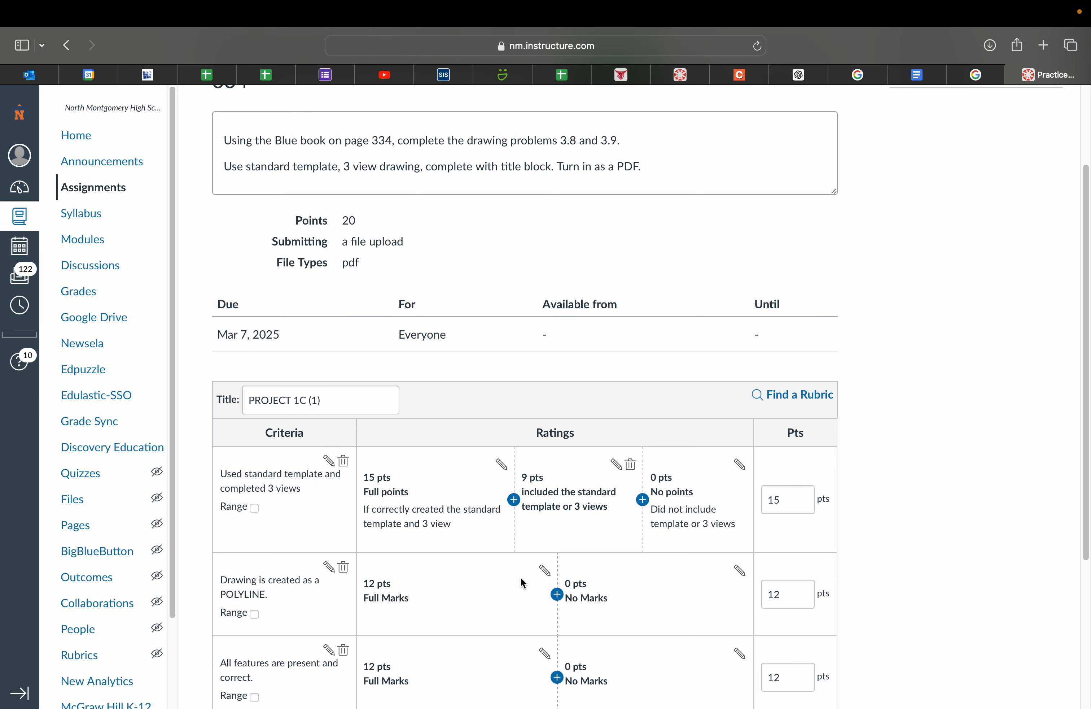
pyautogui.scroll(-5, 512, 591)
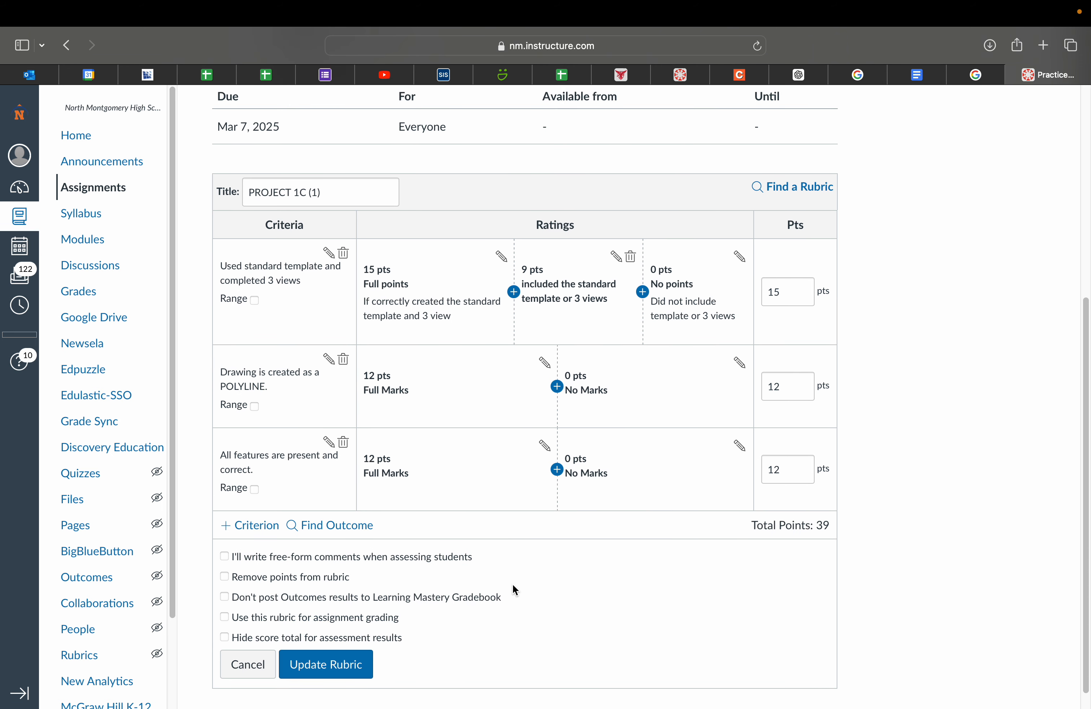
pyautogui.scroll(1, 348, 414)
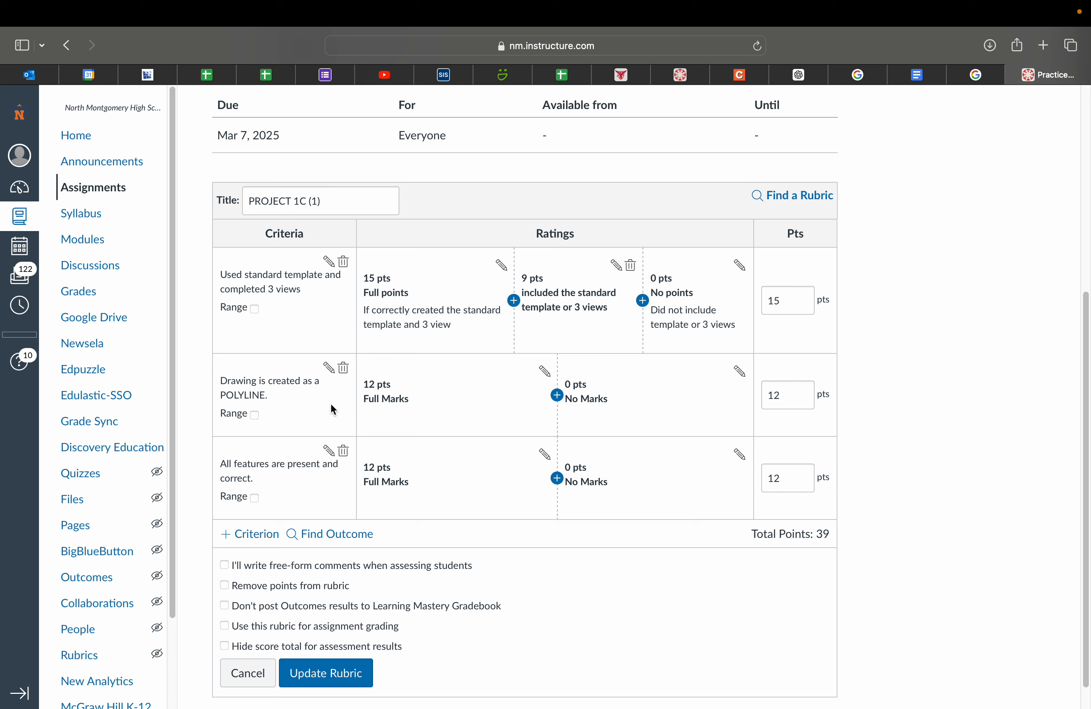
pyautogui.scroll(8, 333, 411)
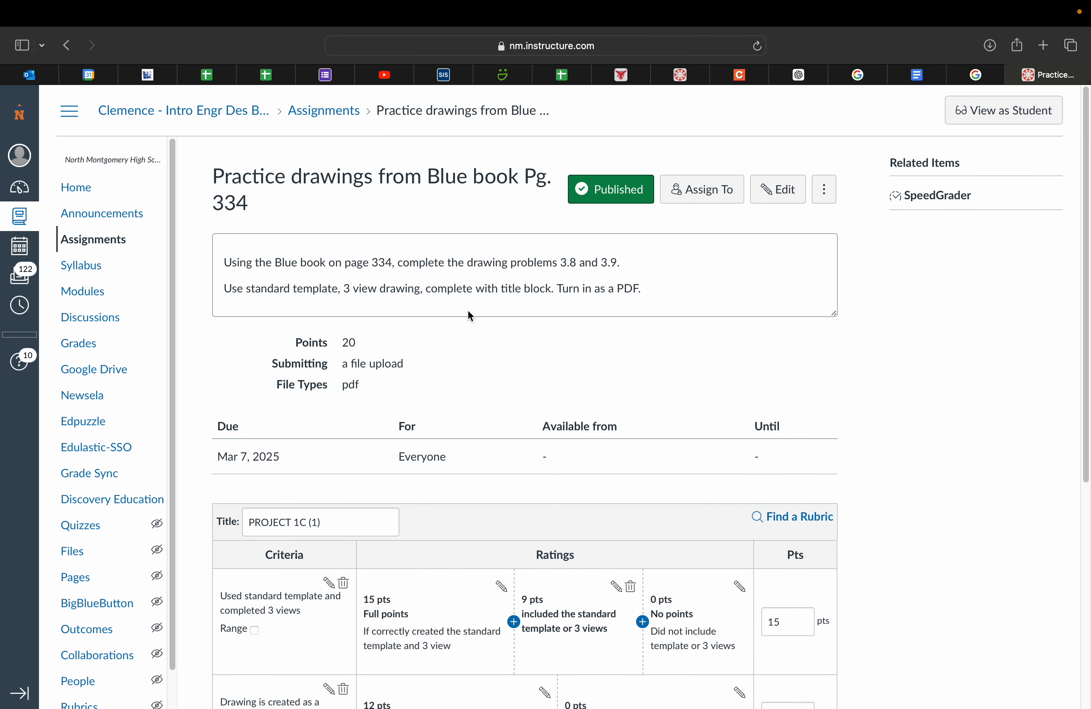
pyautogui.scroll(-8, 542, 499)
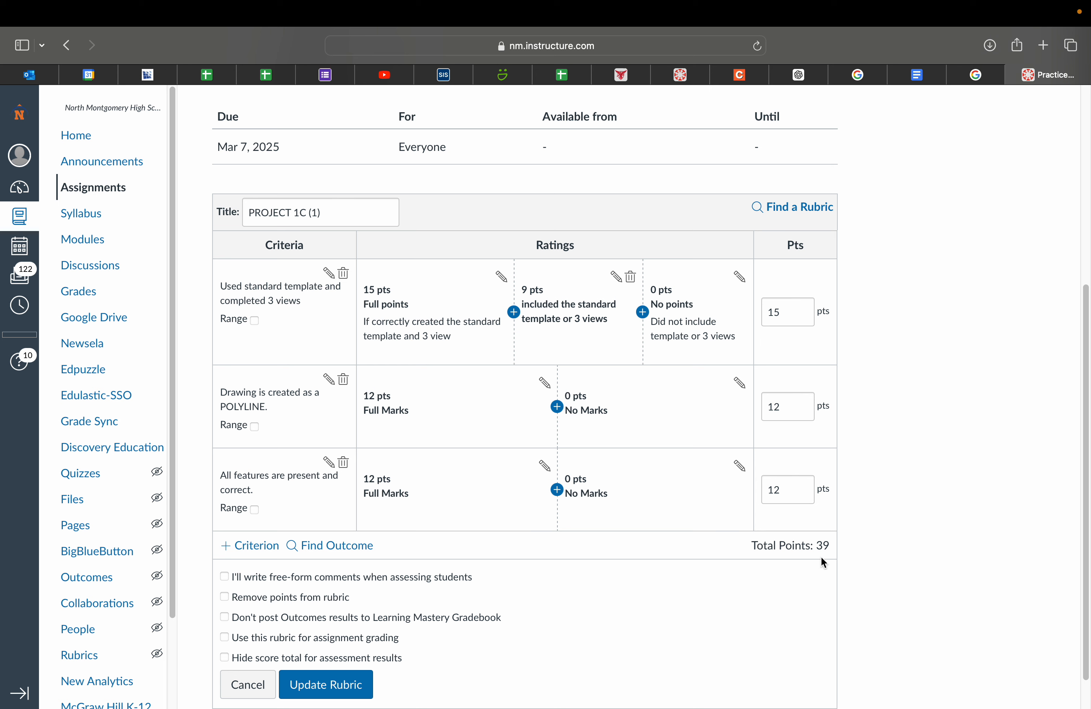
pyautogui.moveTo(819, 545)
pyautogui.mouseDown()
pyautogui.moveTo(843, 545)
pyautogui.moveTo(831, 547)
pyautogui.mouseUp()
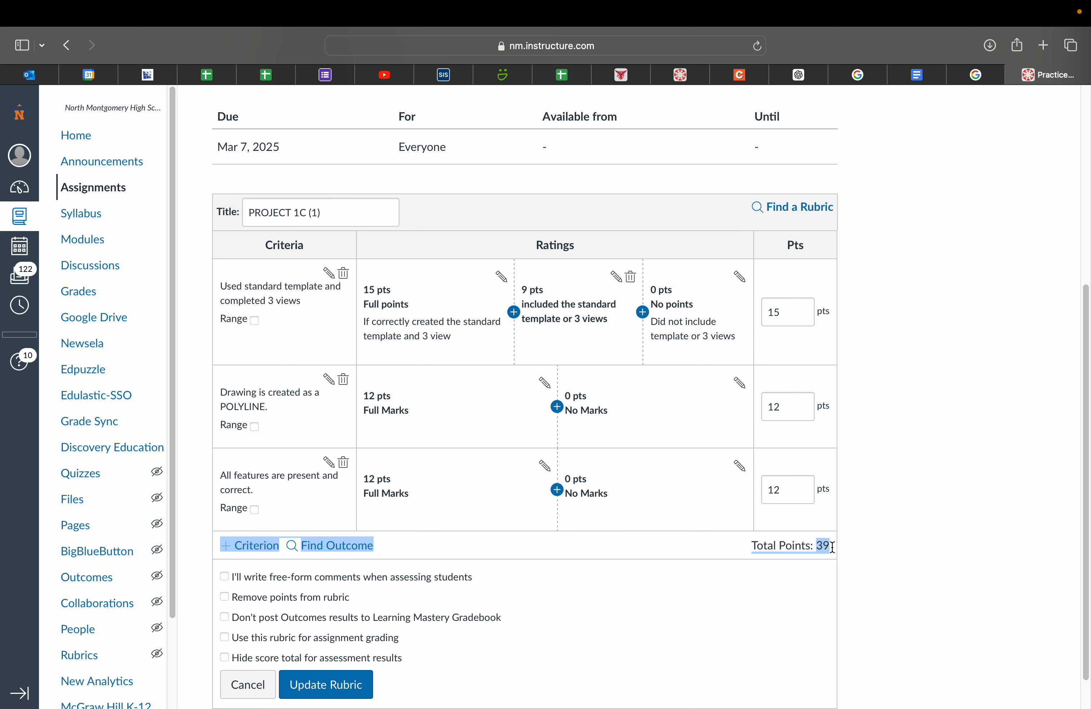
# Step: Enable the rubric for assignment grading, update it, and change the assignment's points to match the rubric
pyautogui.click(675, 617)
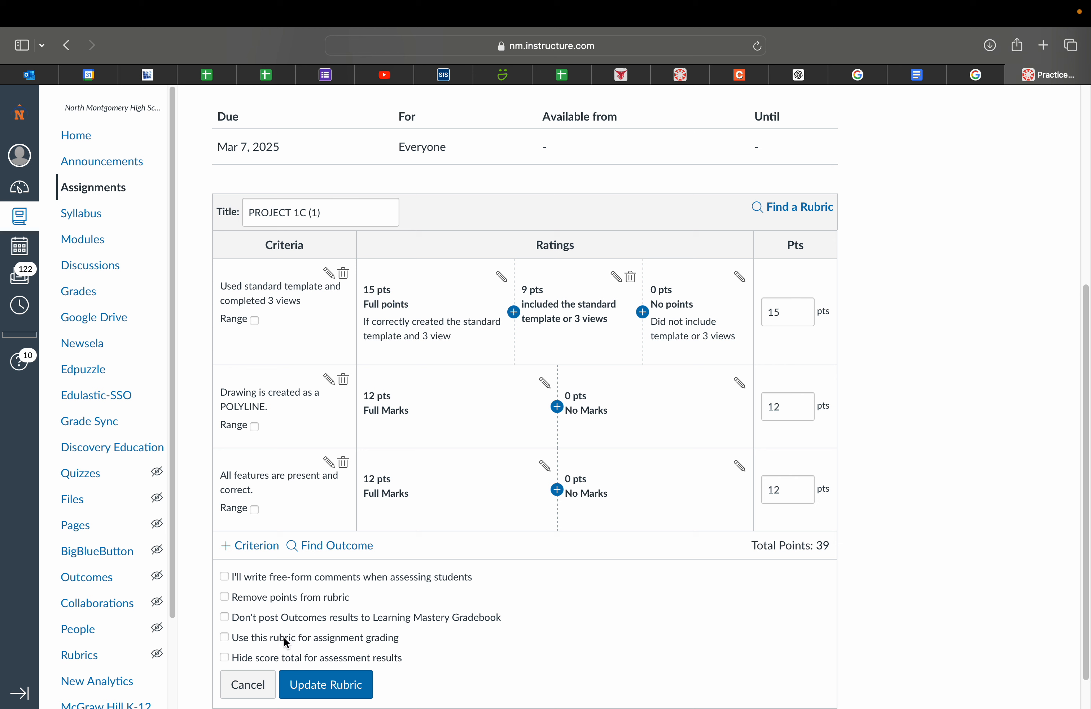
pyautogui.click(224, 639)
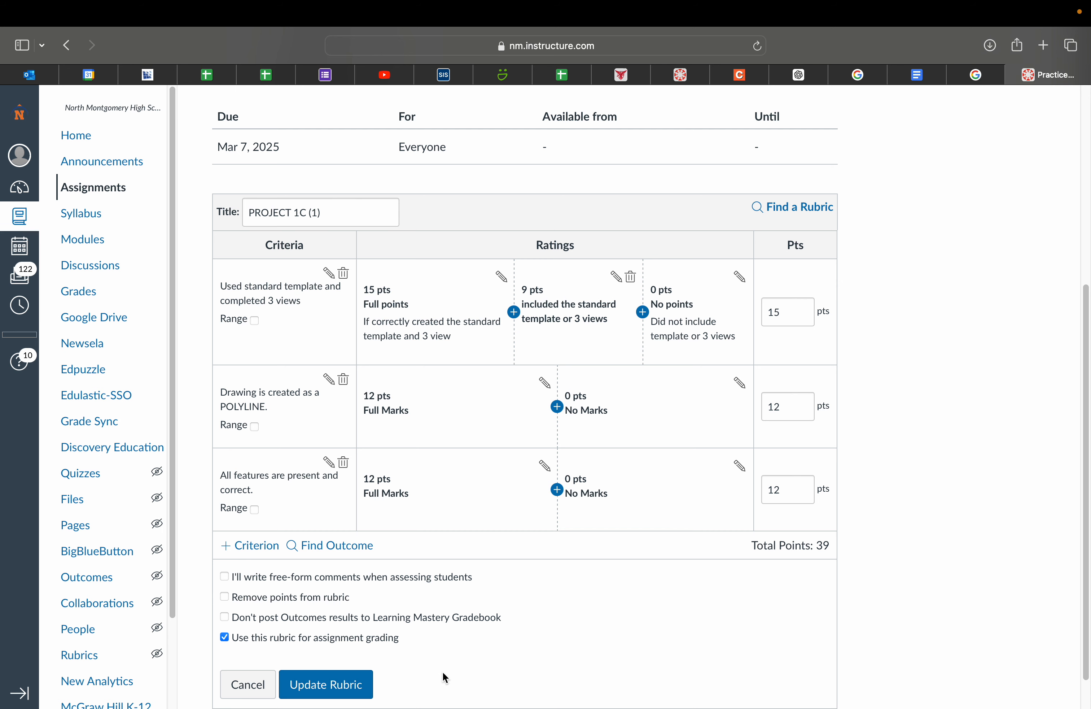
pyautogui.click(356, 688)
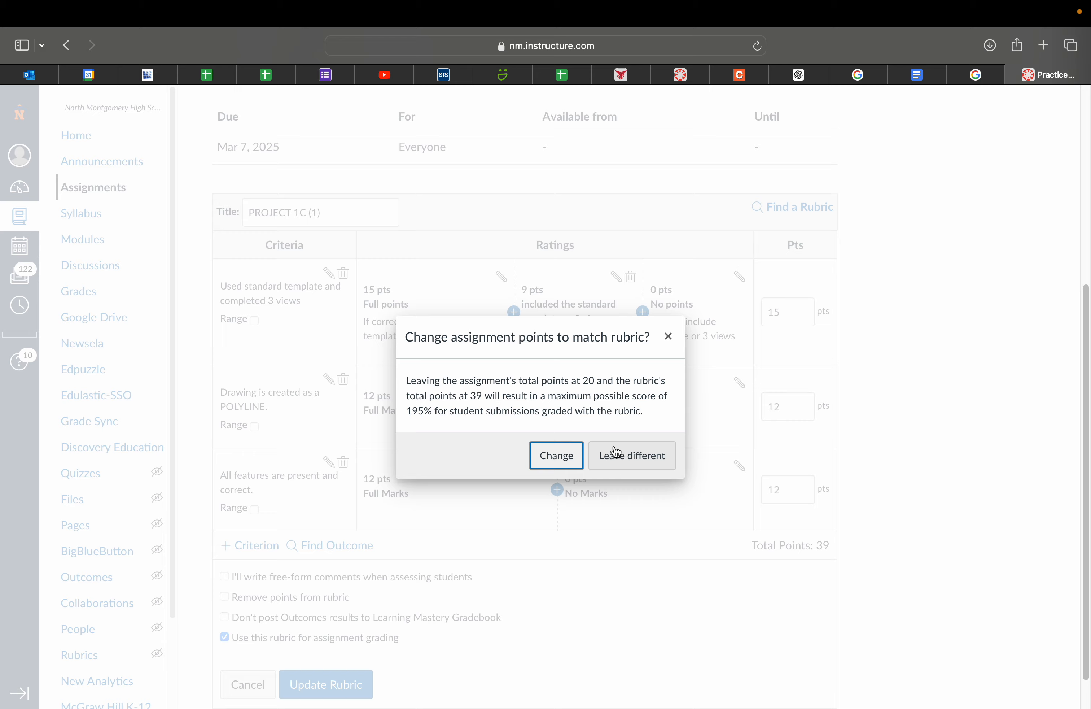
pyautogui.click(557, 456)
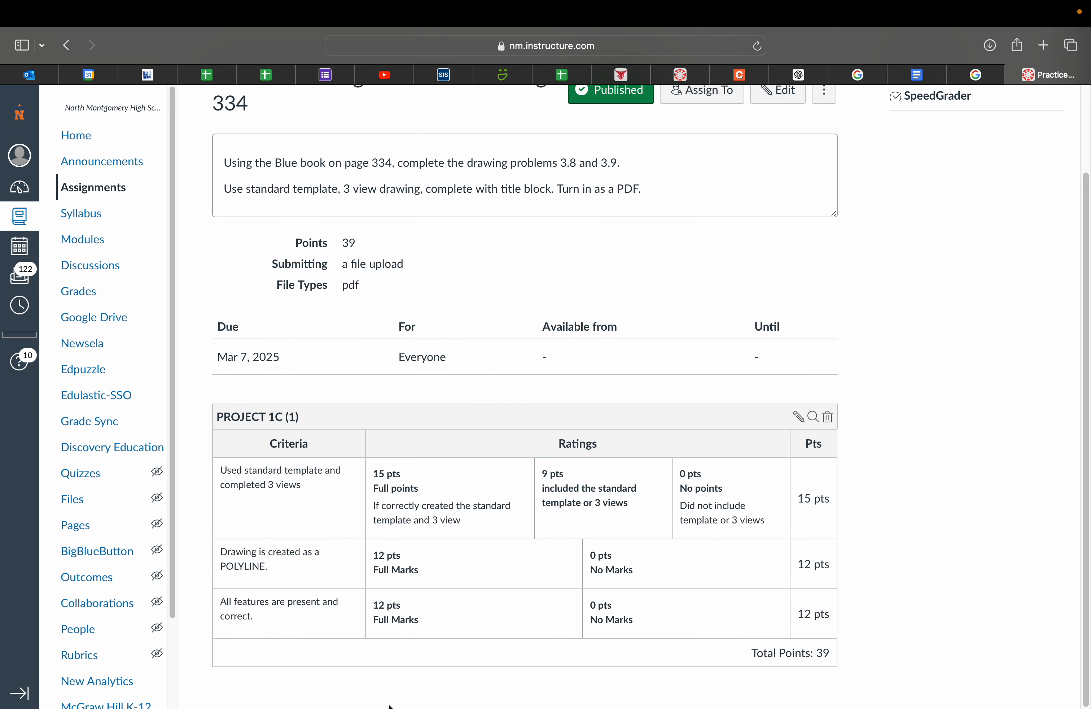
pyautogui.scroll(3, 668, 456)
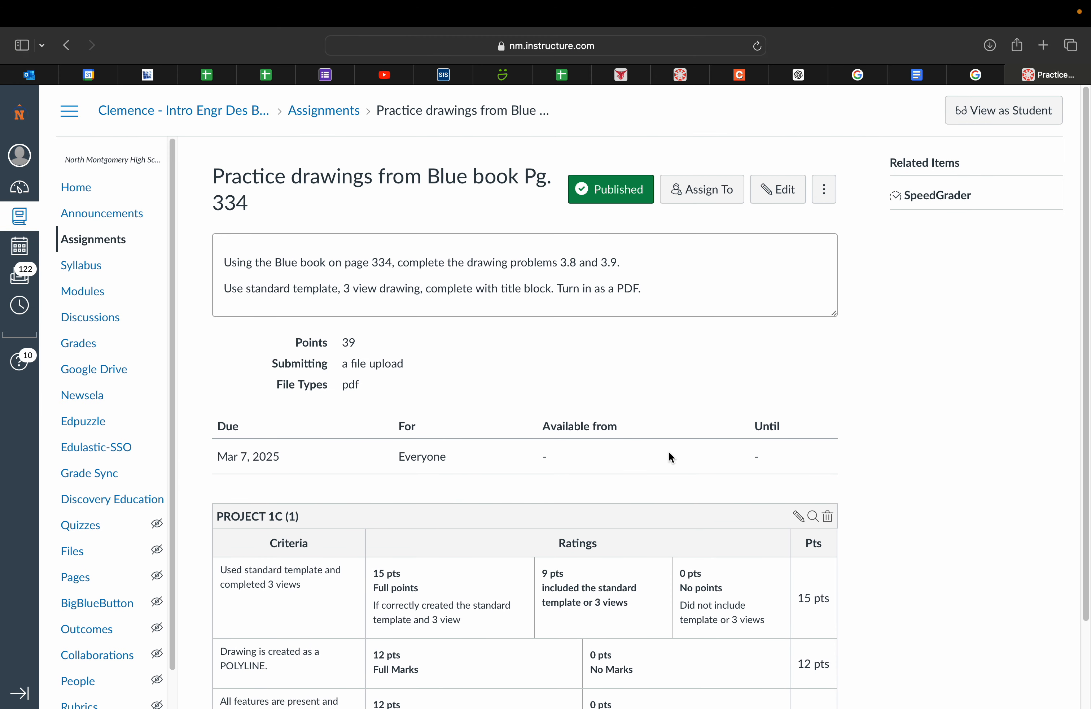
pyautogui.scroll(-3, 670, 456)
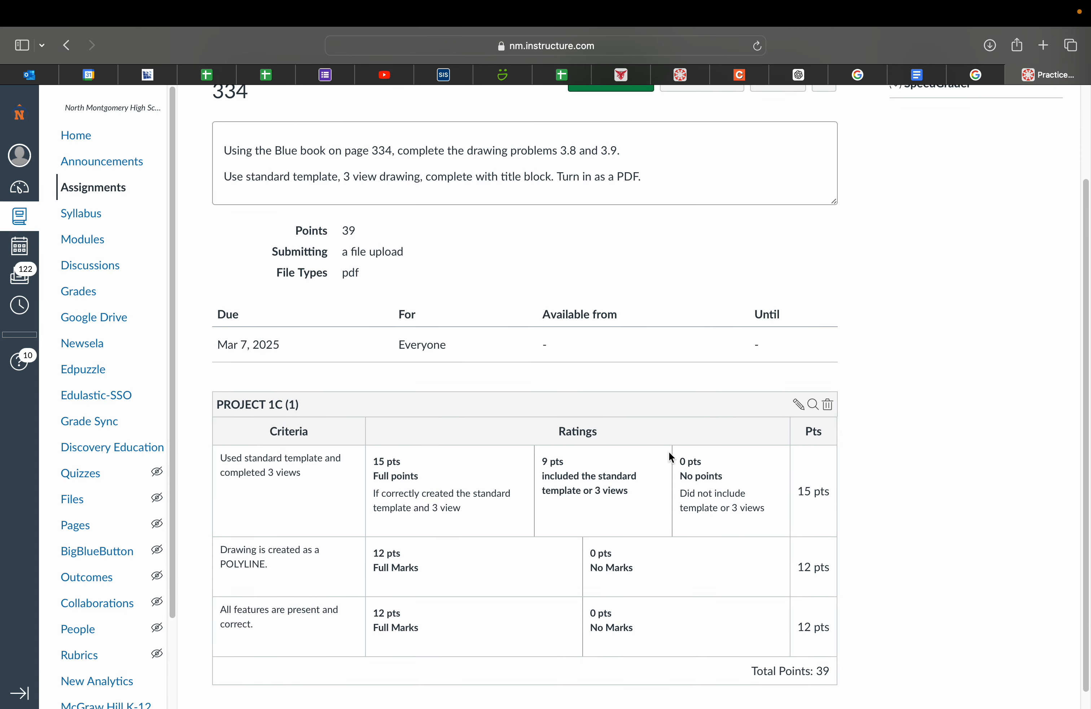
pyautogui.scroll(3, 716, 426)
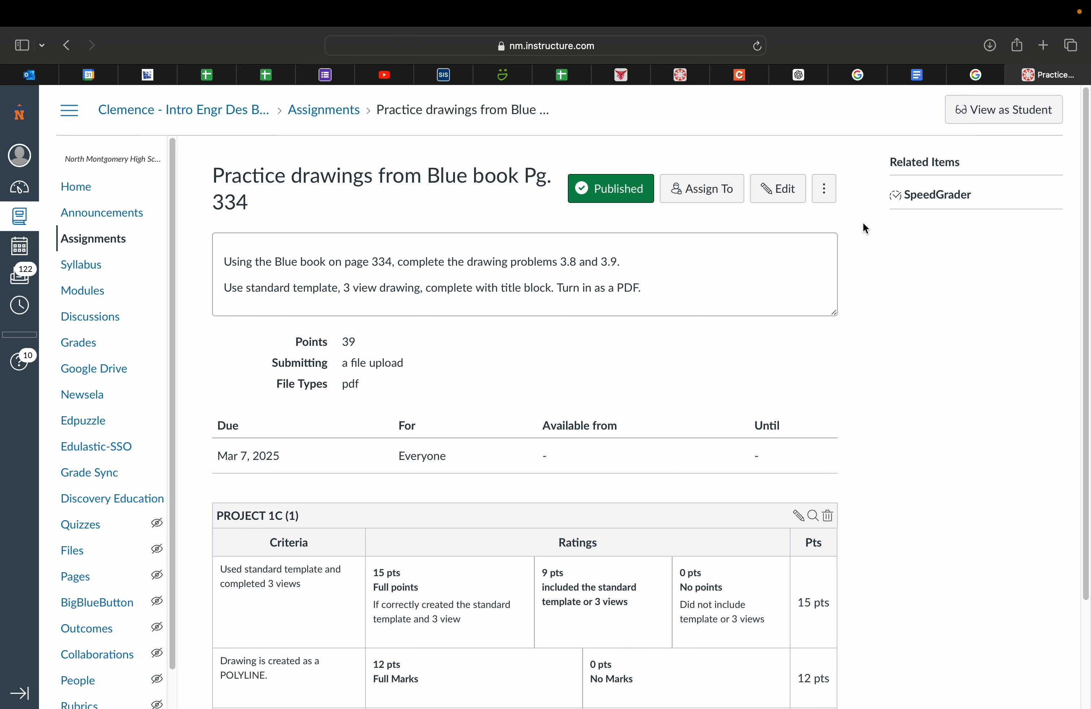
# Step: Open the assignment in SpeedGrader, show the first student's rubric, and widen the grading pane until the points column shows
pyautogui.click(940, 205)
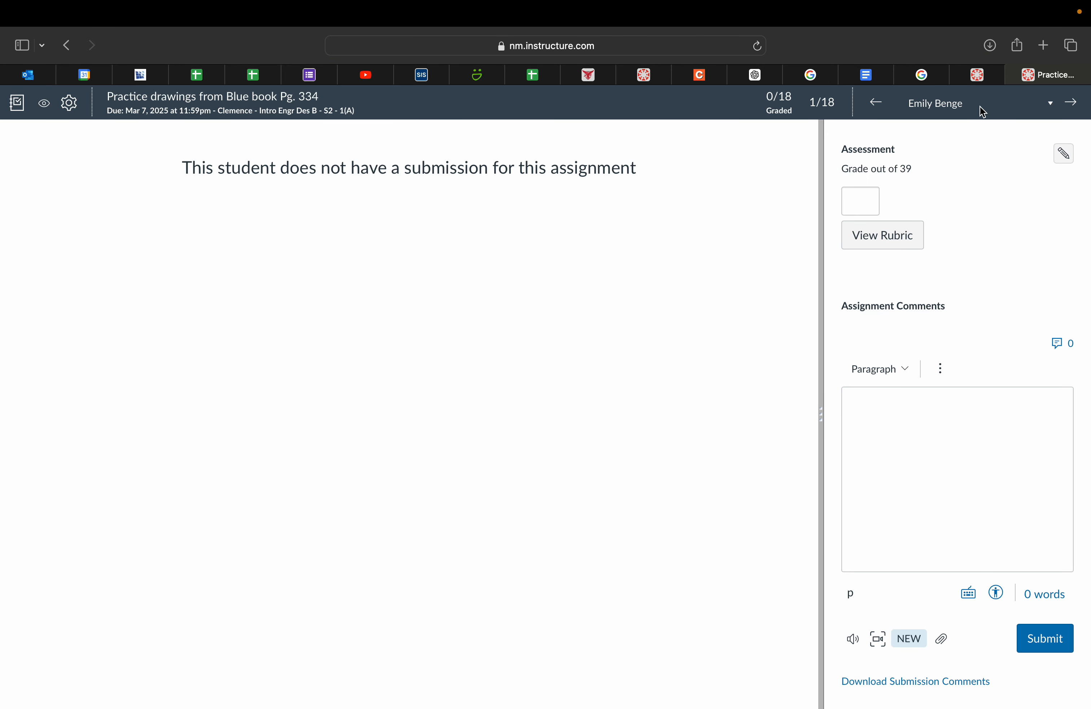
pyautogui.click(1050, 96)
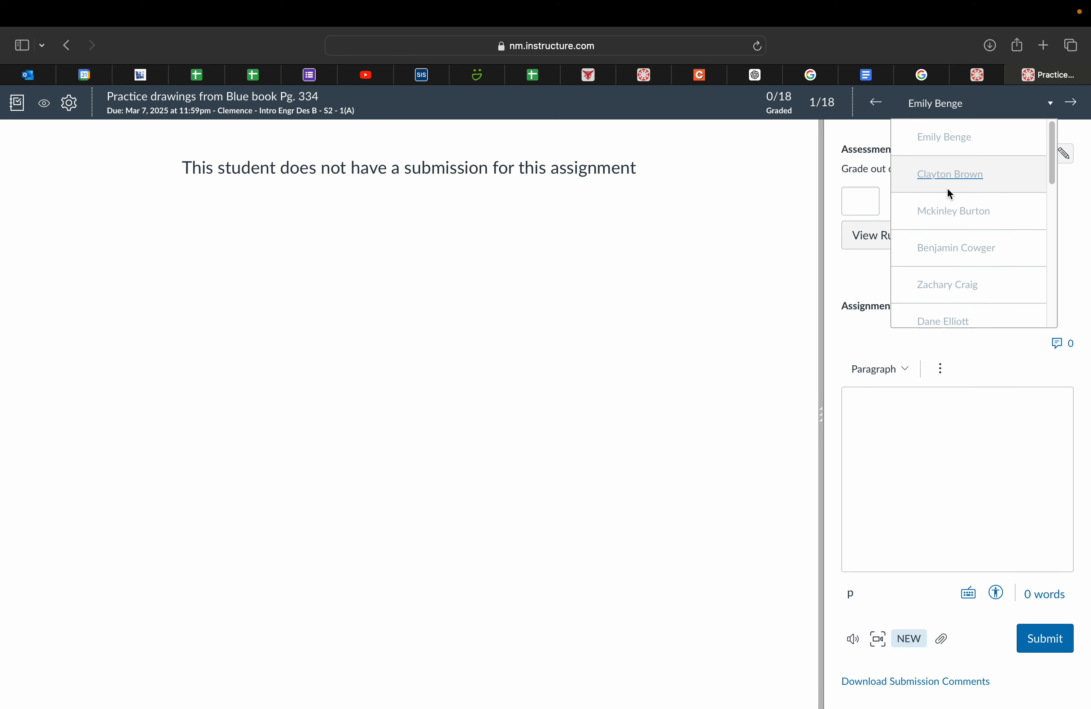
pyautogui.click(954, 146)
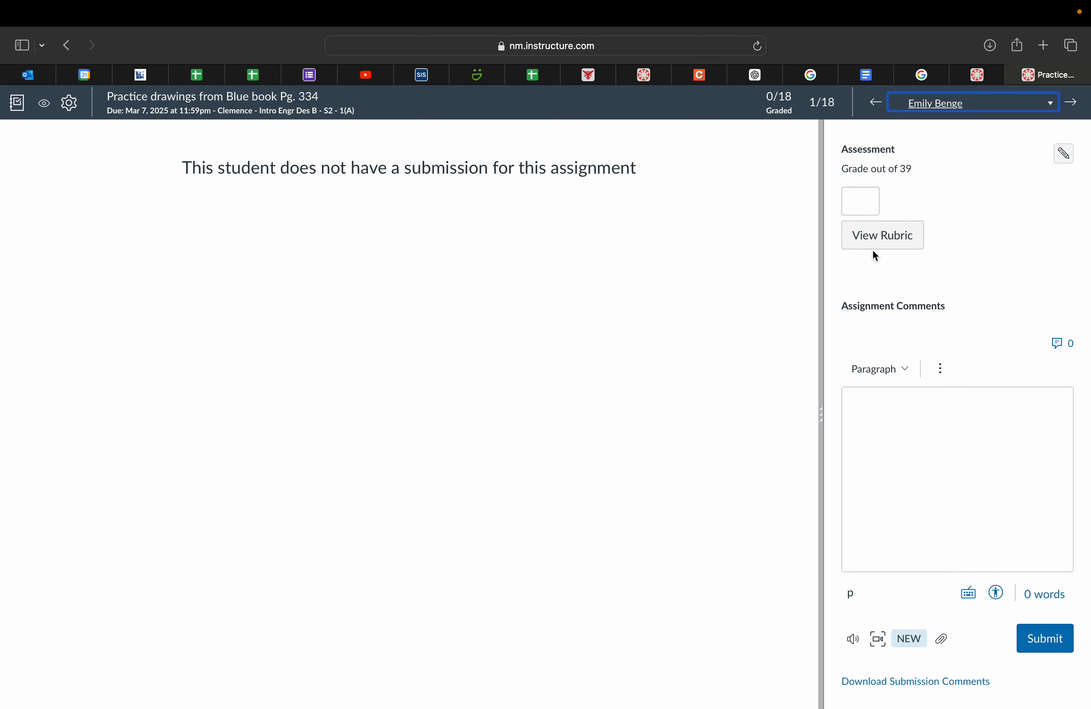
pyautogui.click(893, 241)
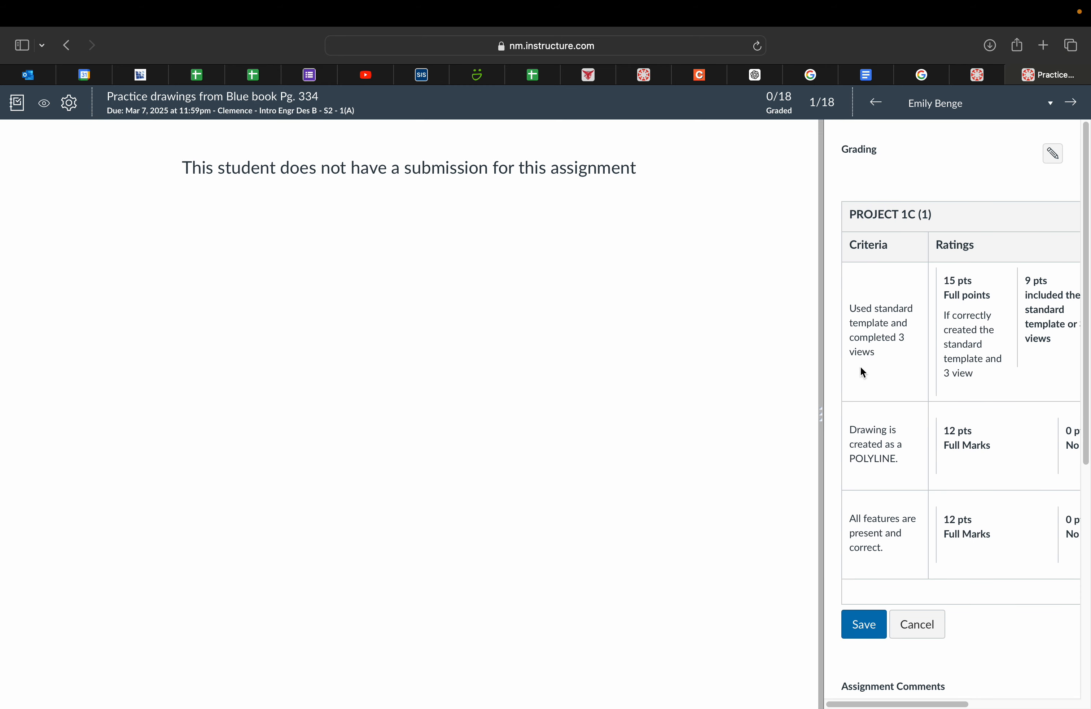
pyautogui.moveTo(822, 423); pyautogui.dragTo(482, 432)
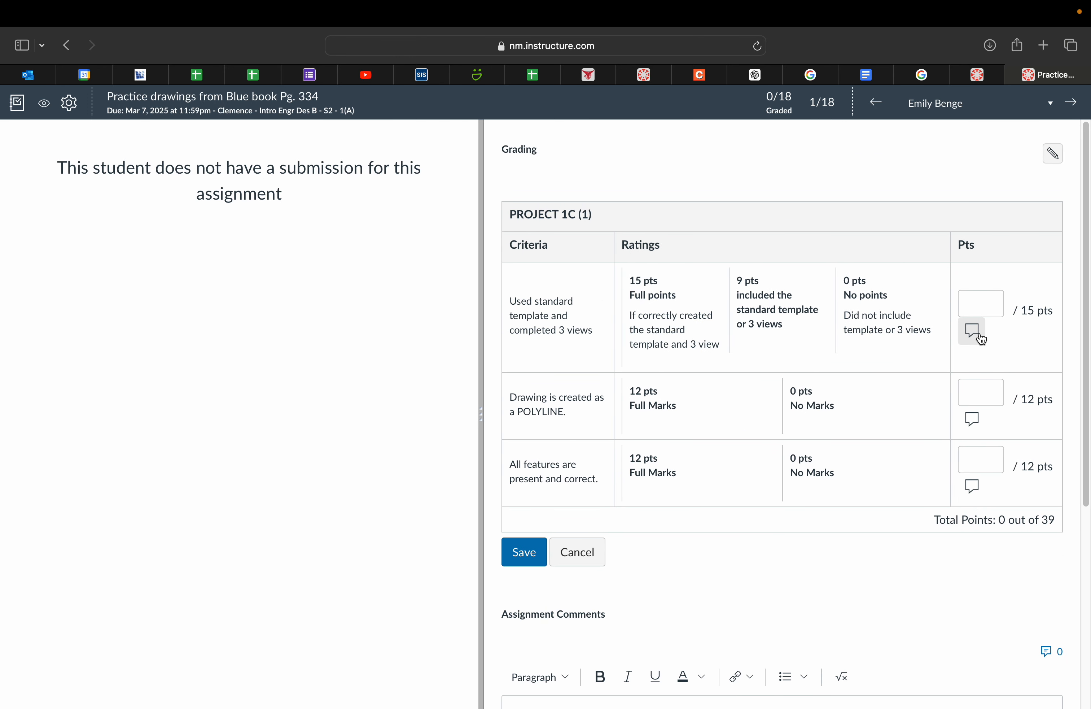
# Step: Rate the first student 15, 12 and 0 points on the three criteria and open a comment for the third criterion
pyautogui.click(685, 301)
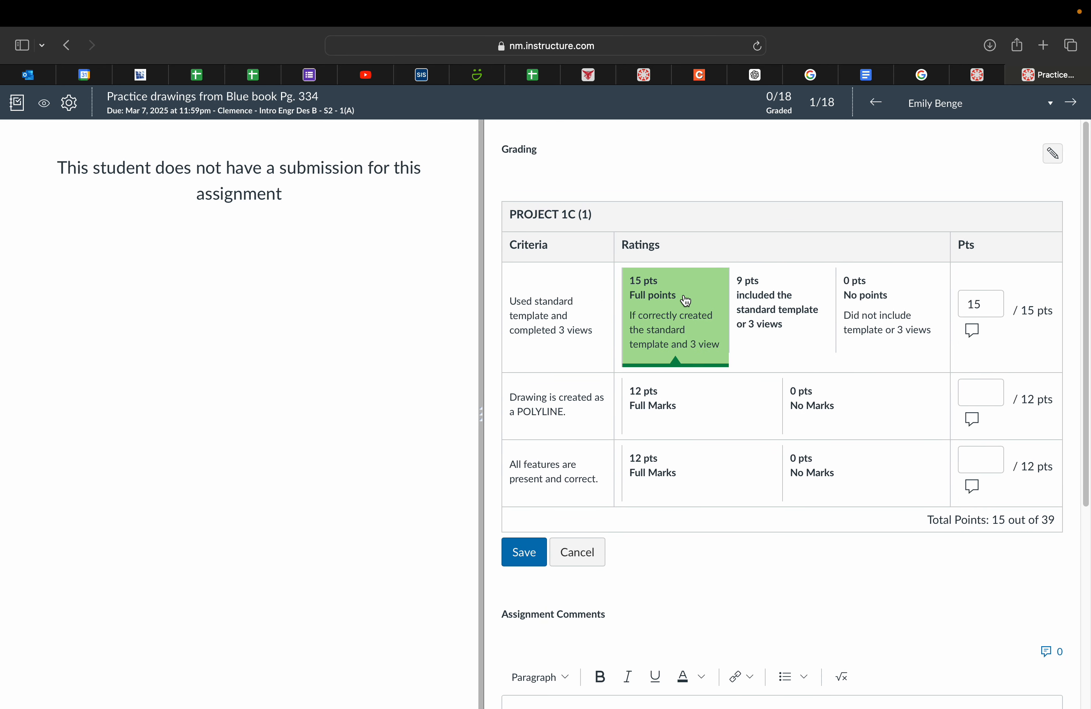
pyautogui.click(693, 420)
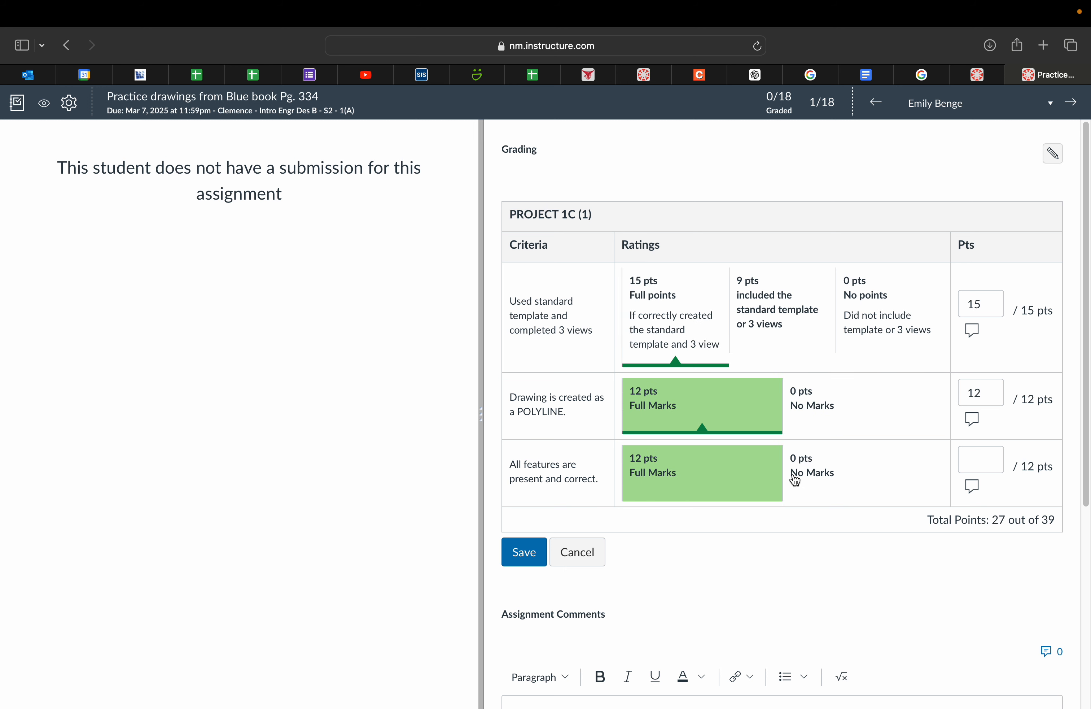
pyautogui.click(841, 487)
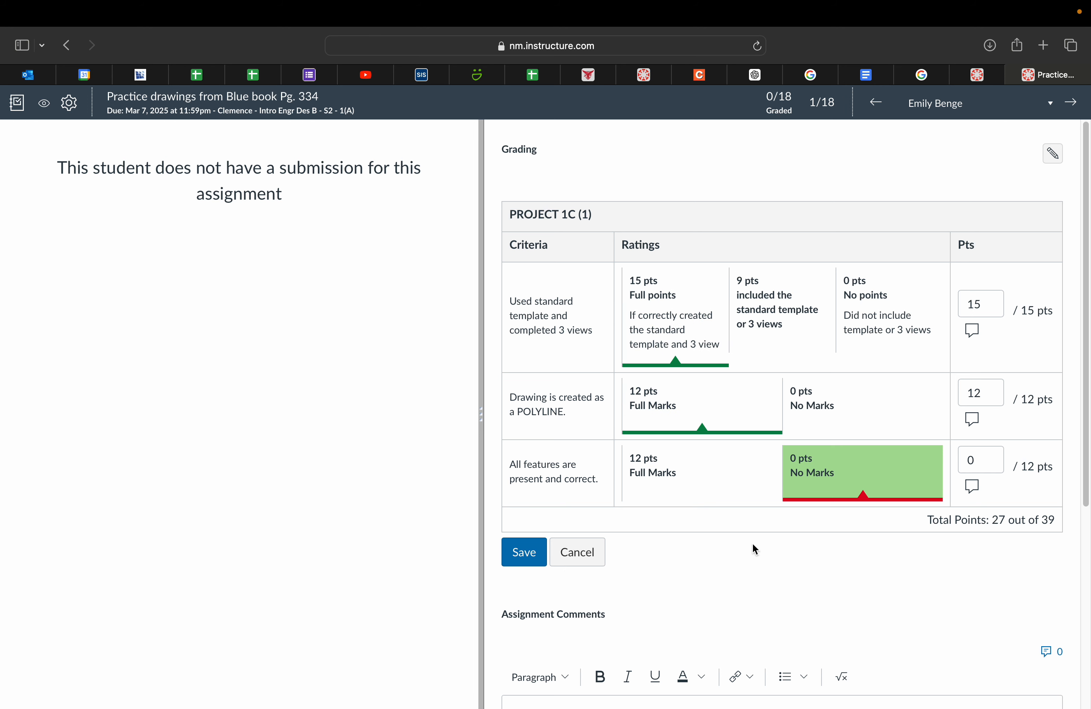
pyautogui.click(971, 486)
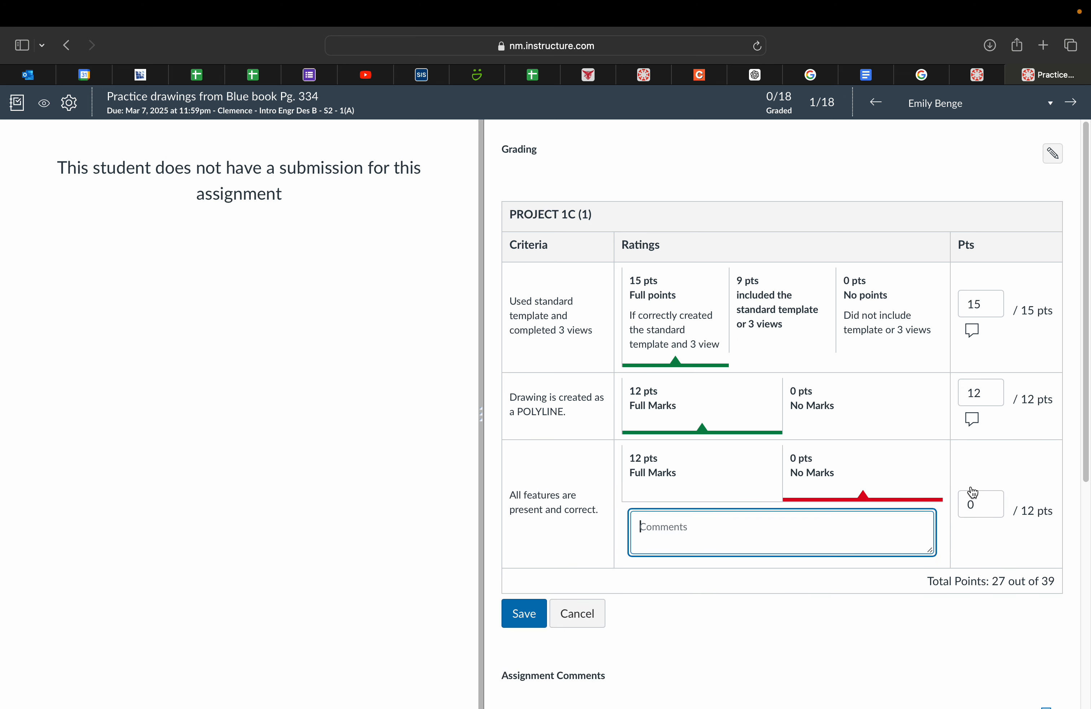
pyautogui.write('Did not include')
pyautogui.press('BackSpace')
pyautogui.press('BackSpace')
pyautogui.press('BackSpace')
pyautogui.press('BackSpace')
pyautogui.press('BackSpace')
pyautogui.press('BackSpace')
pyautogui.press('BackSpace')
pyautogui.press('BackSpace')
pyautogui.press('BackSpace')
pyautogui.press('BackSpace')
pyautogui.press('BackSpace')
pyautogui.press('BackSpace')
pyautogui.press('BackSpace')
pyautogui.press('BackSpace')
pyautogui.press('BackSpace')
pyautogui.press('BackSpace')
# Step: Comment "disregard this message" on the third criterion and save the rubric assessment
pyautogui.write('disregard this message')
pyautogui.click(527, 615)
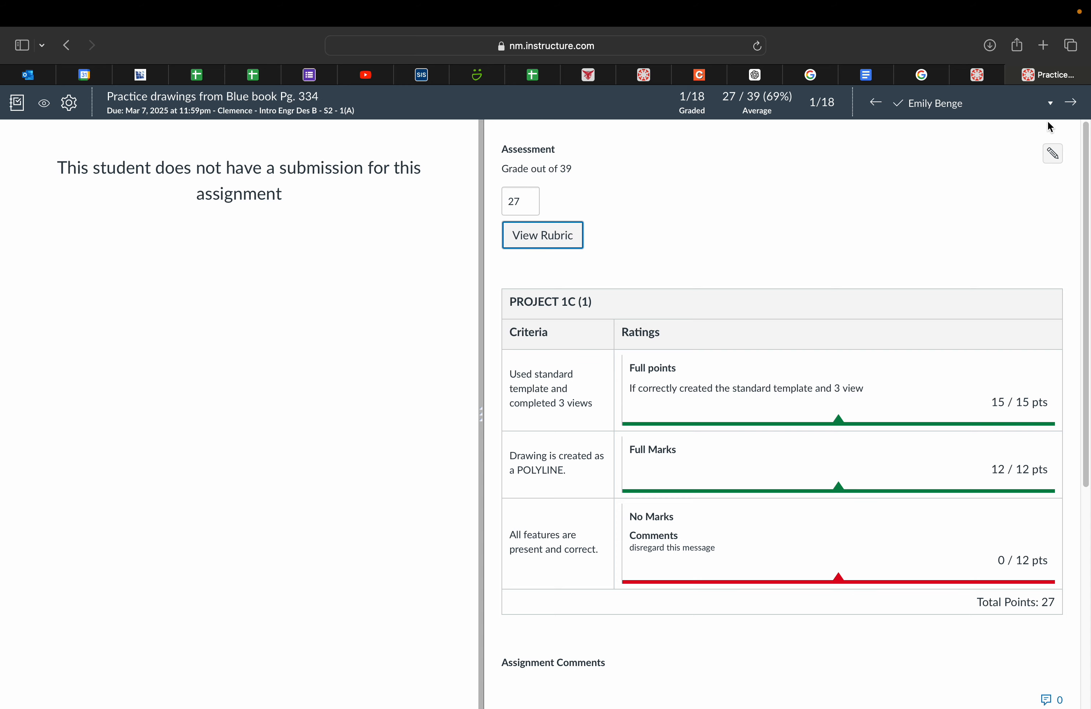
# Step: Open the grading rubric for the next student and advance to the following student
pyautogui.click(1072, 105)
pyautogui.click(548, 237)
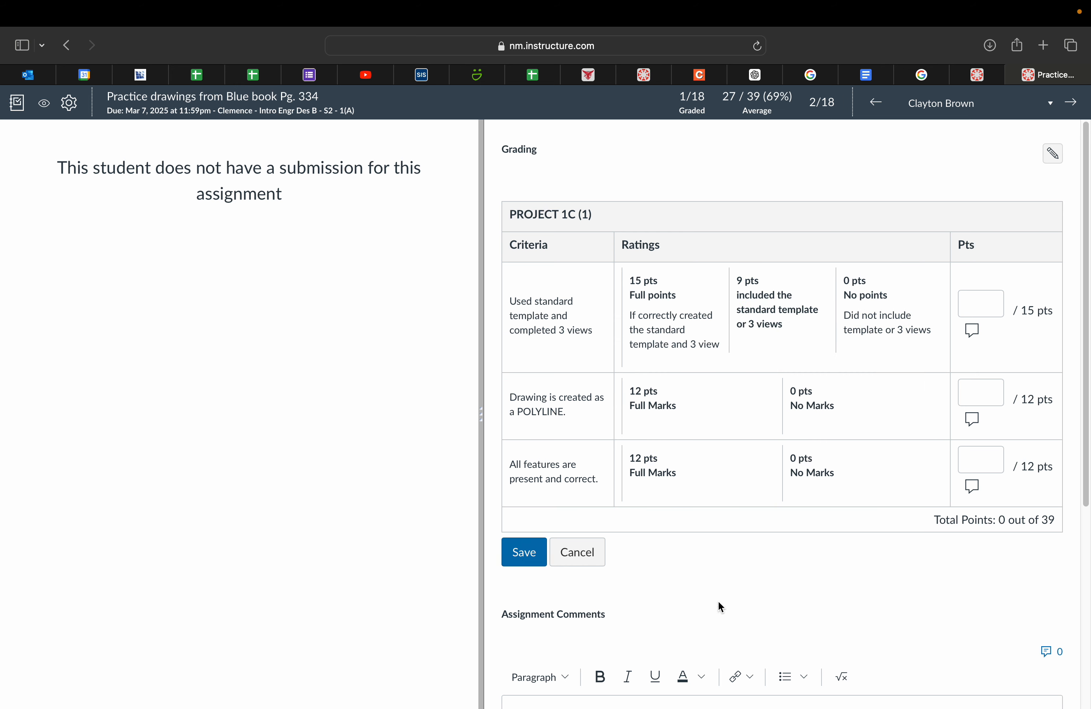
pyautogui.moveTo(1088, 13)
pyautogui.click(1071, 102)
# Step: Return to the assignment page and review its instructions, points, submission type, due date and rubric
pyautogui.click(987, 76)
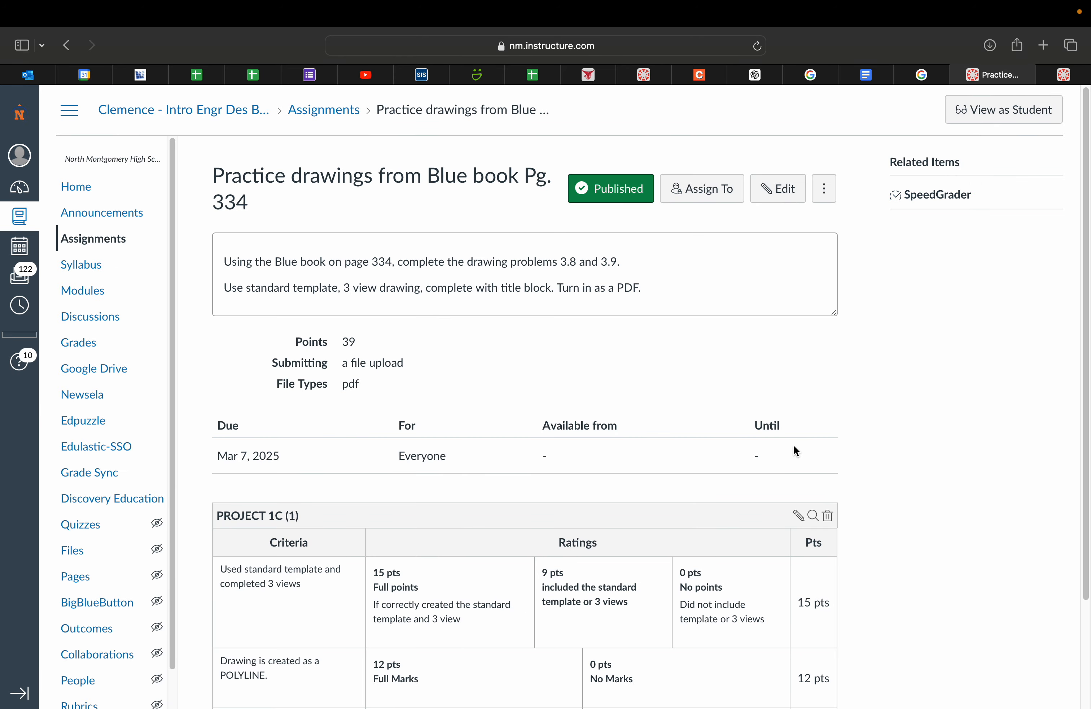
pyautogui.scroll(-5, 776, 441)
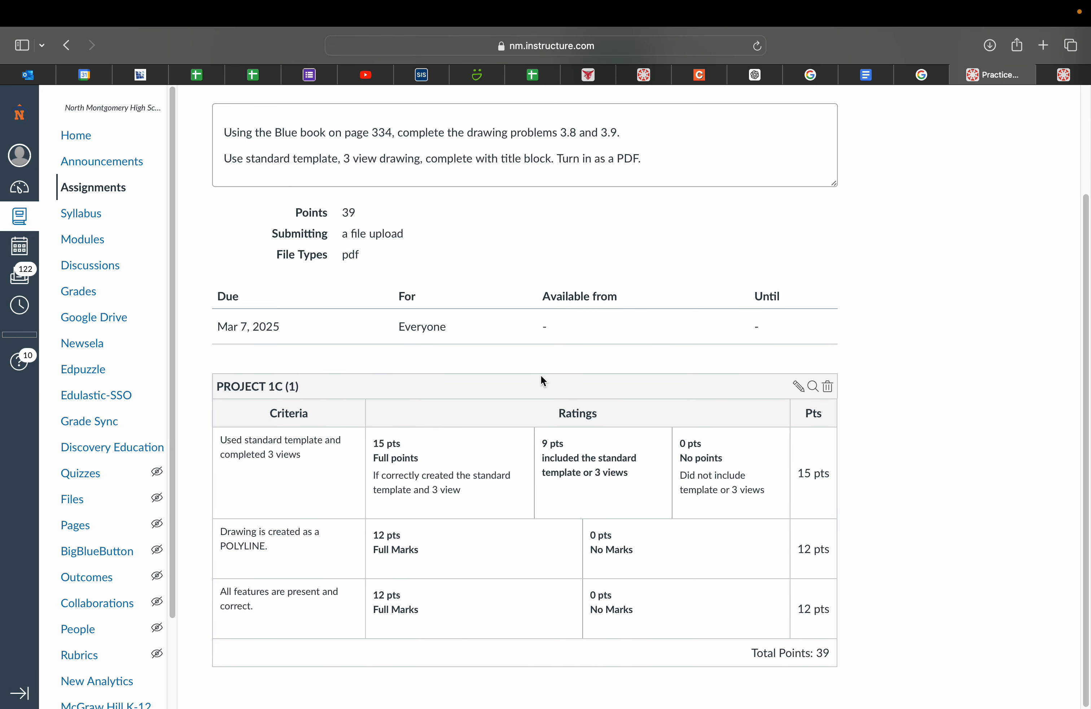
pyautogui.scroll(2, 465, 167)
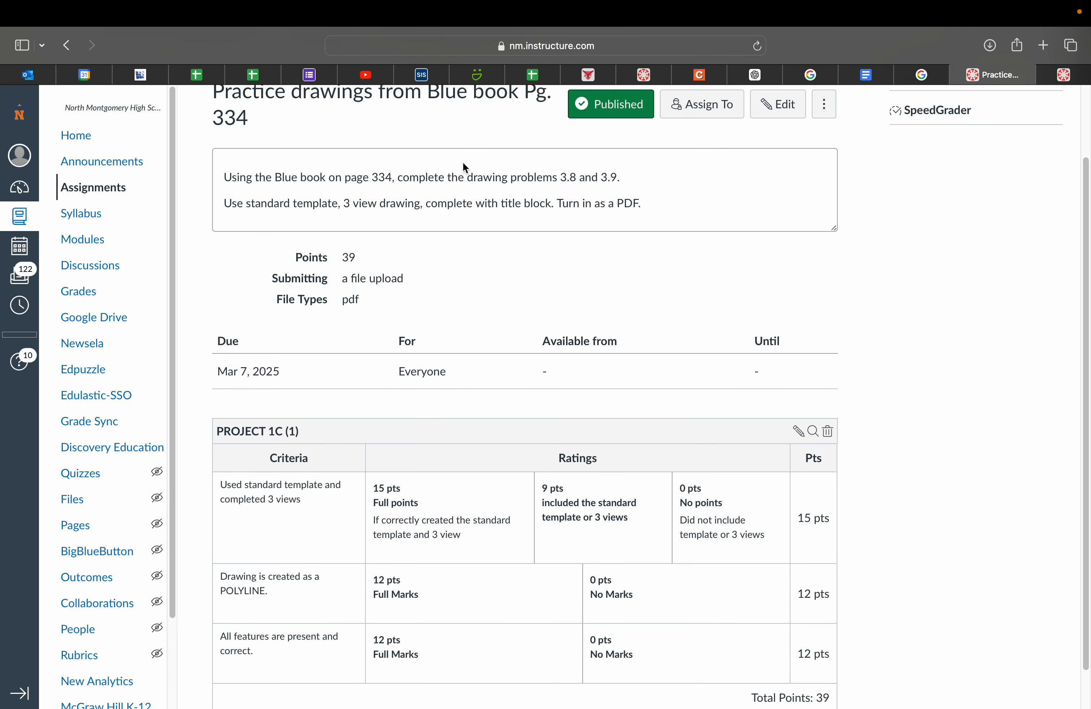
pyautogui.moveTo(229, 177); pyautogui.dragTo(663, 205)
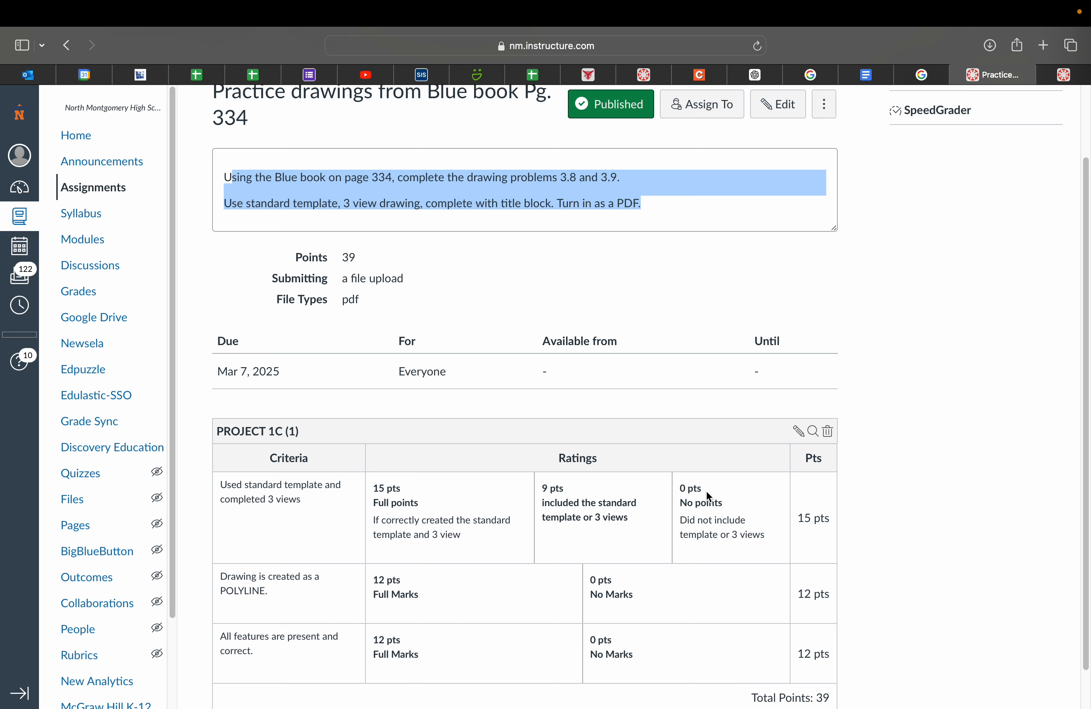
pyautogui.scroll(3, 710, 402)
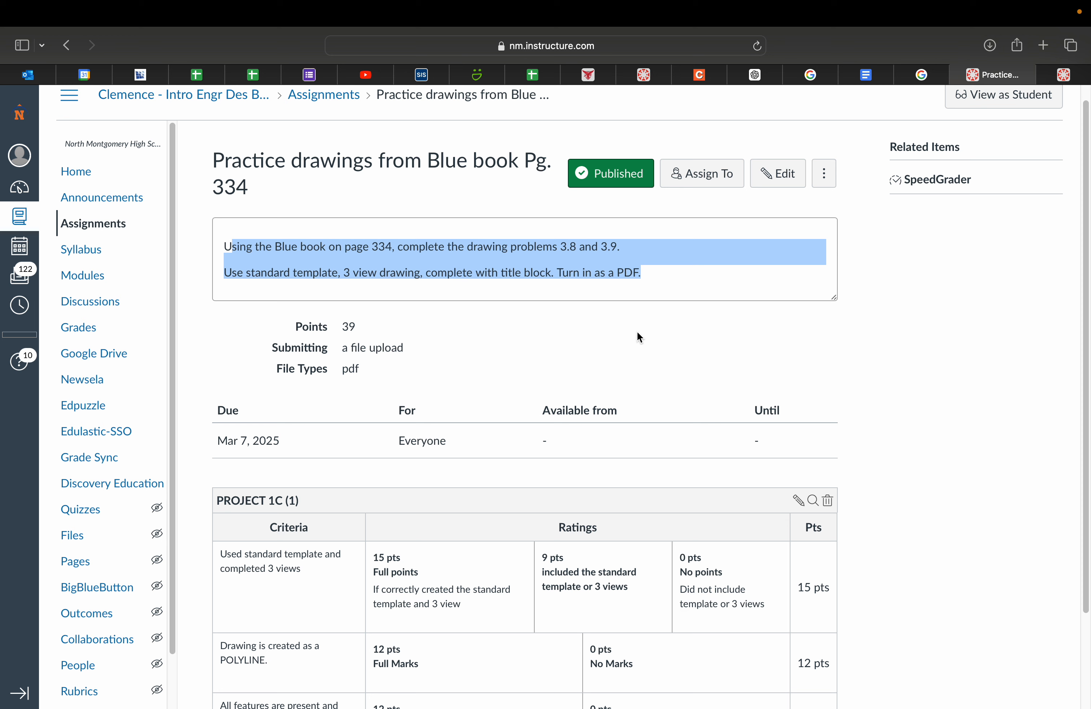
pyautogui.click(676, 341)
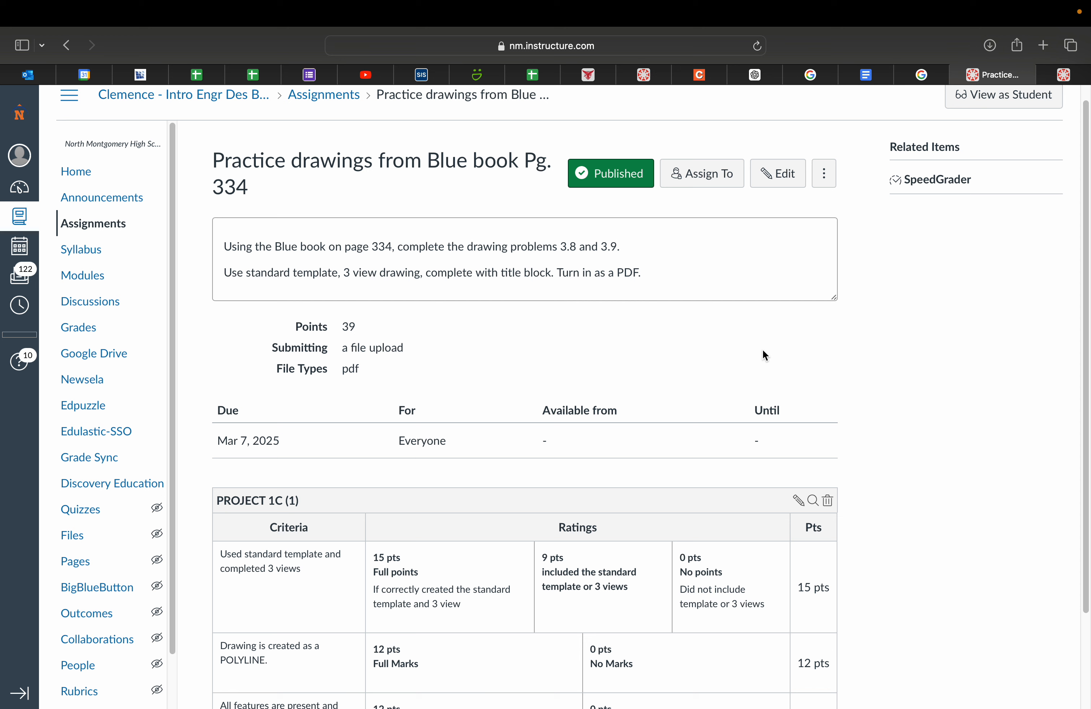
pyautogui.scroll(-3, 733, 361)
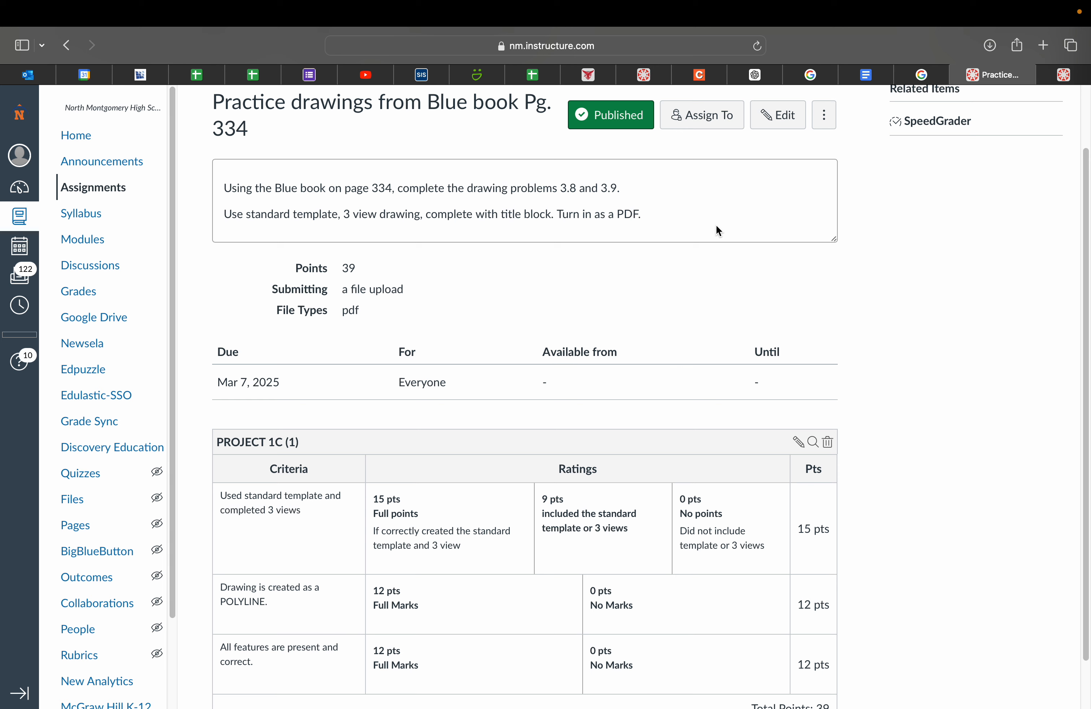
pyautogui.moveTo(810, 14)
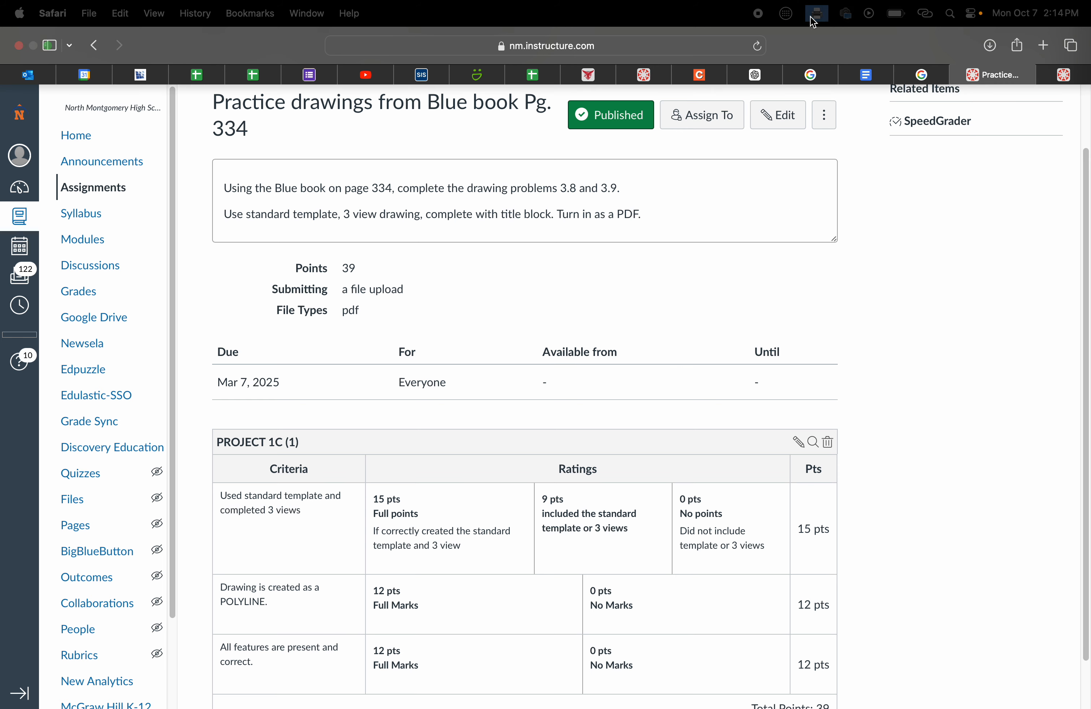